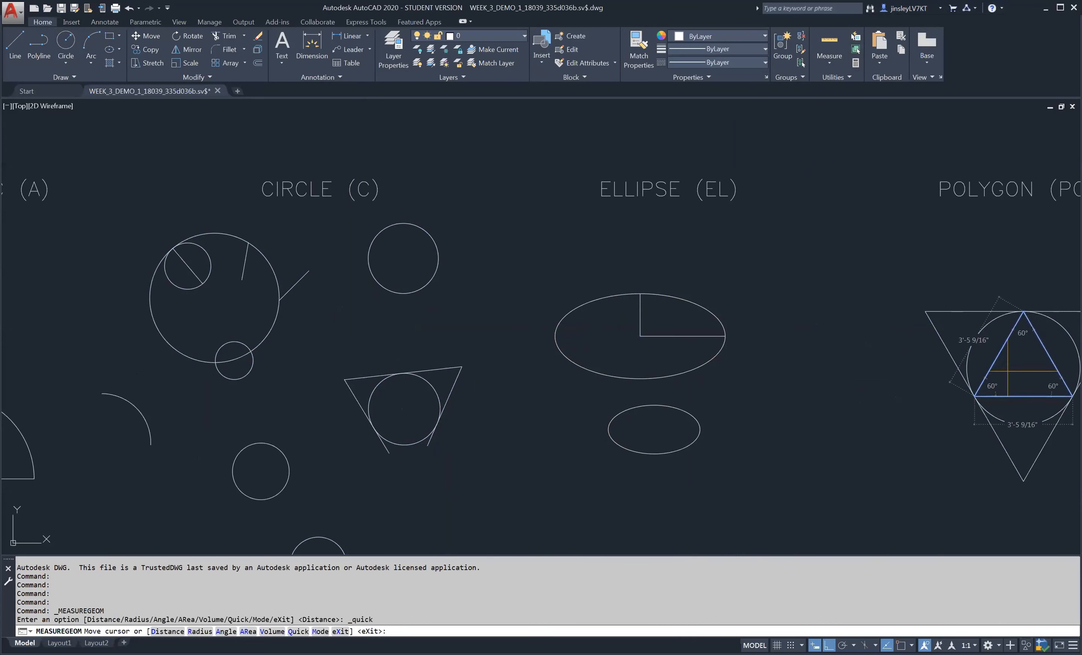
# - Measure the distance along the bottom edge of the closed quarter-circle shape under ARC (A)
pyautogui.moveTo(1012, 377); pyautogui.dragTo(729, 321, button='middle')
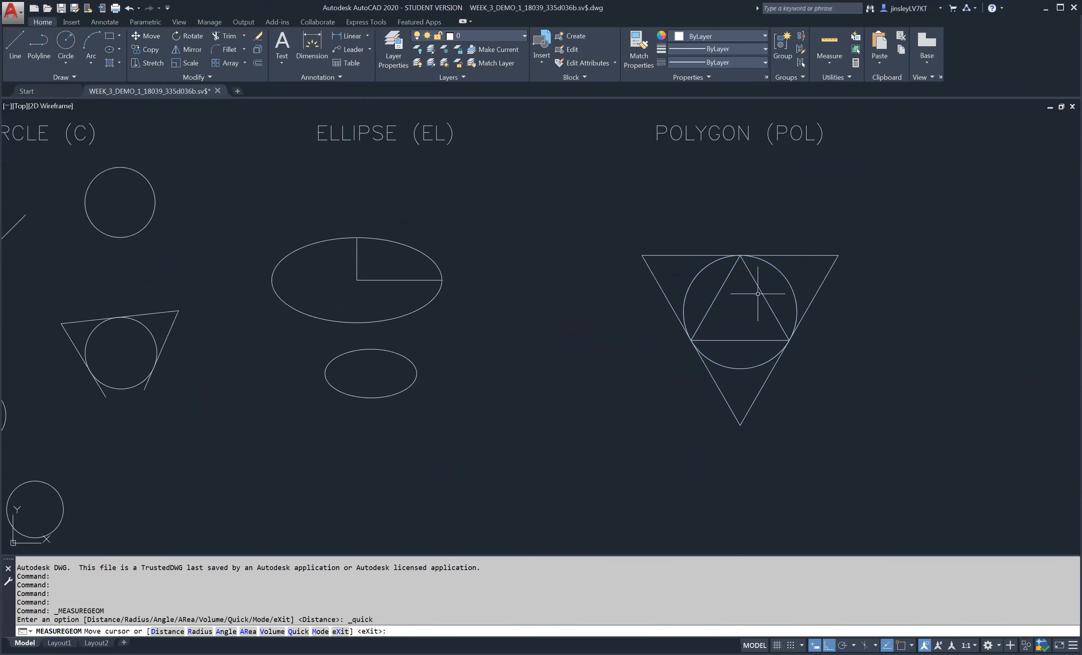
pyautogui.click(829, 61)
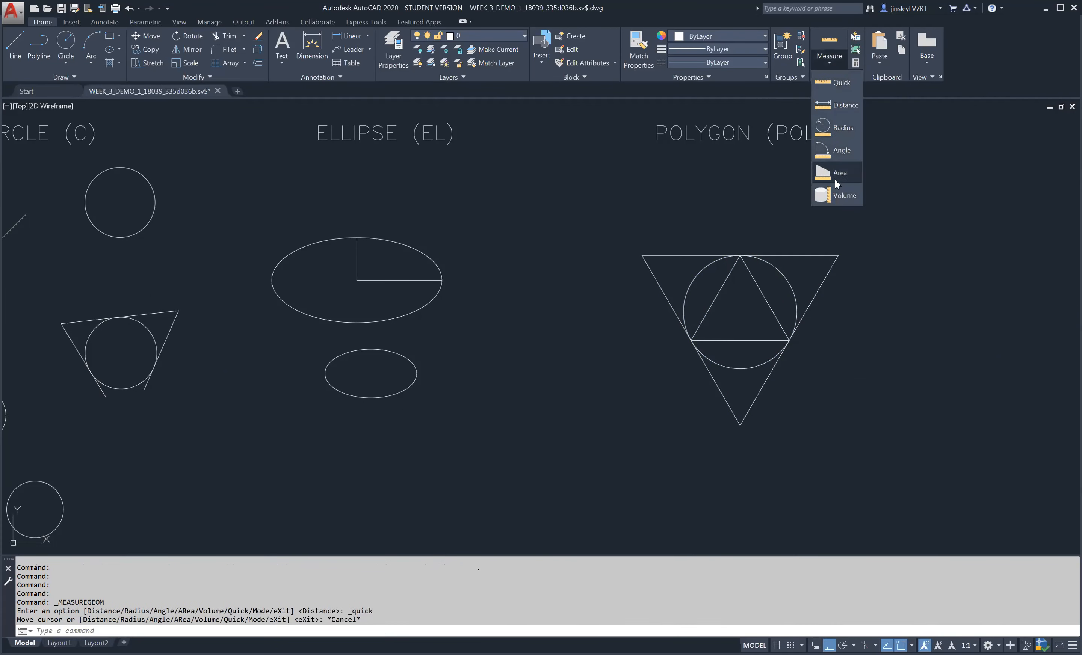
pyautogui.click(834, 107)
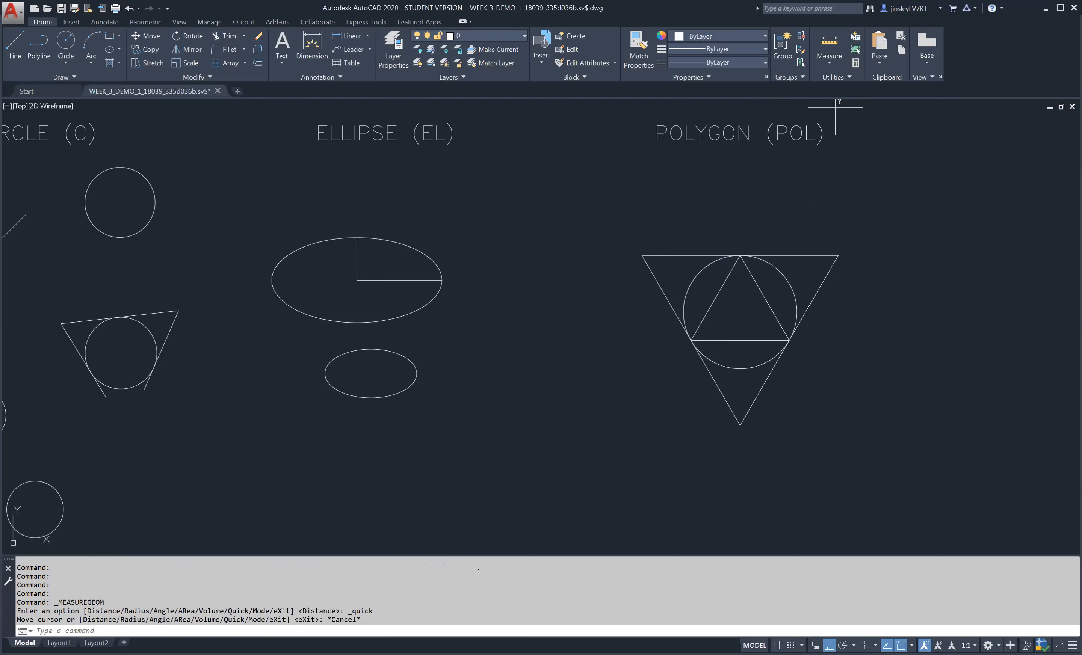
pyautogui.moveTo(334, 320); pyautogui.dragTo(848, 300, button='middle')
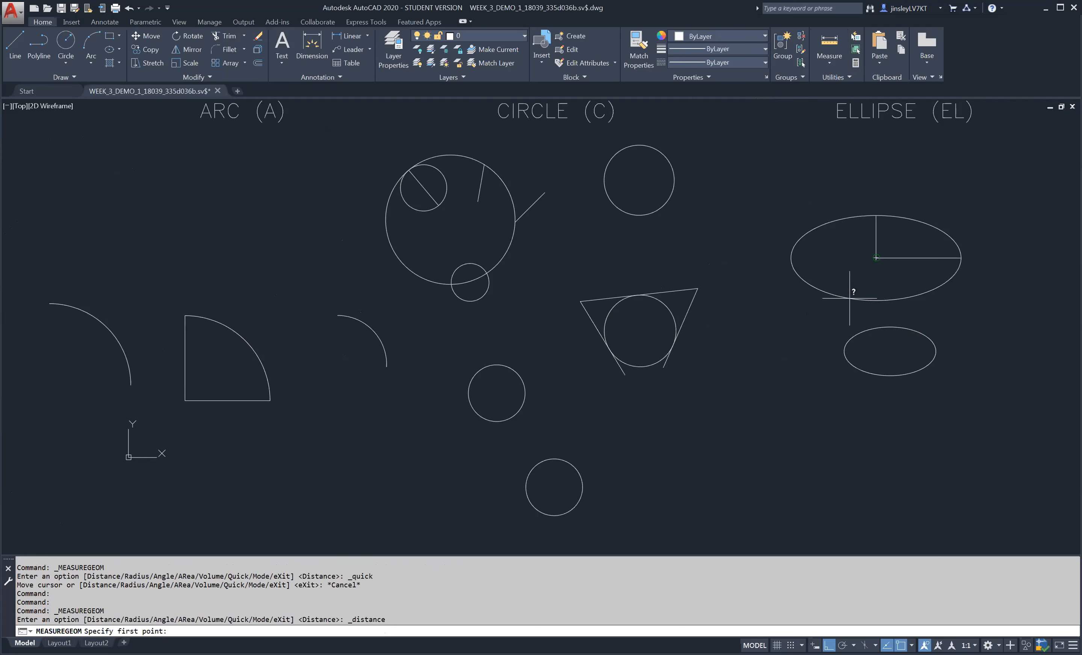
pyautogui.scroll(5, 169, 415)
pyautogui.moveTo(337, 403); pyautogui.dragTo(483, 431, button='middle')
pyautogui.scroll(-2, 519, 489)
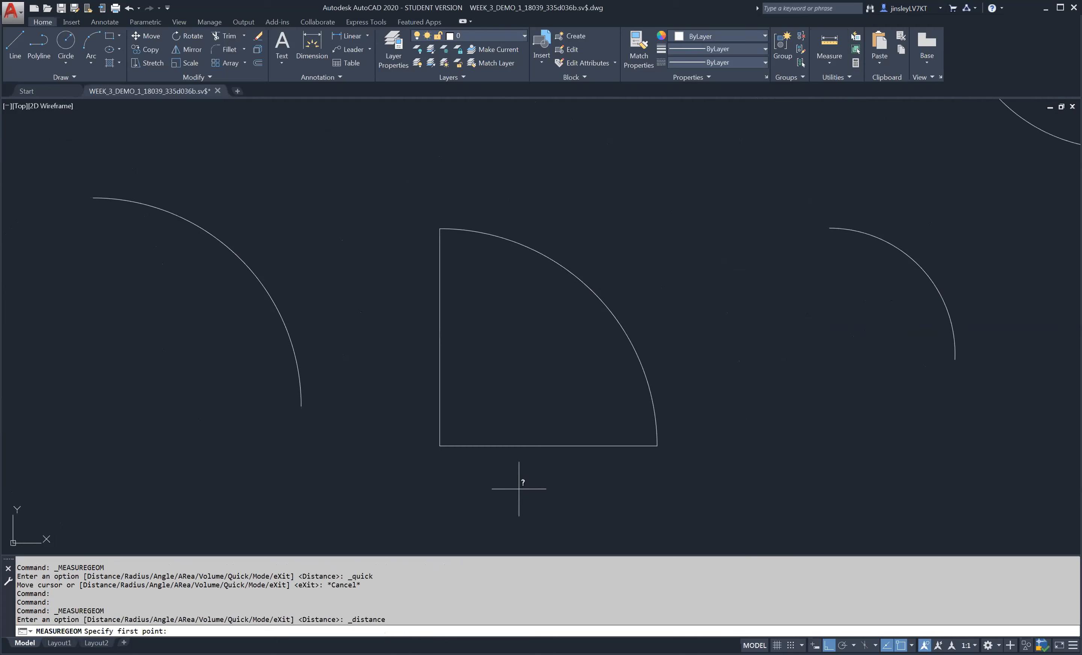
pyautogui.click(441, 446)
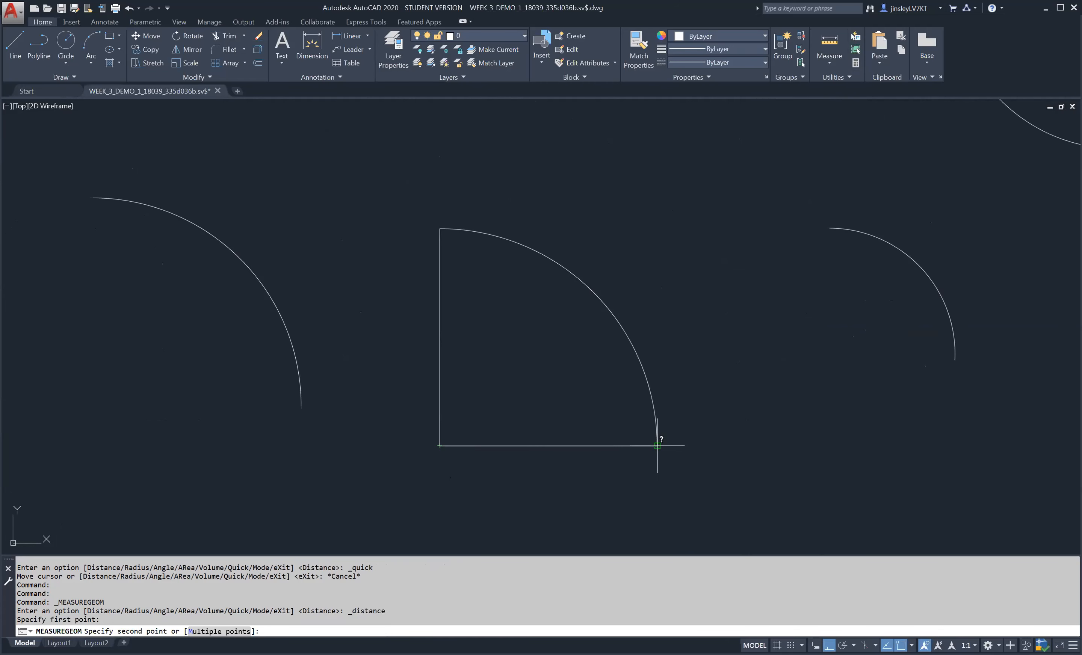
pyautogui.click(657, 446)
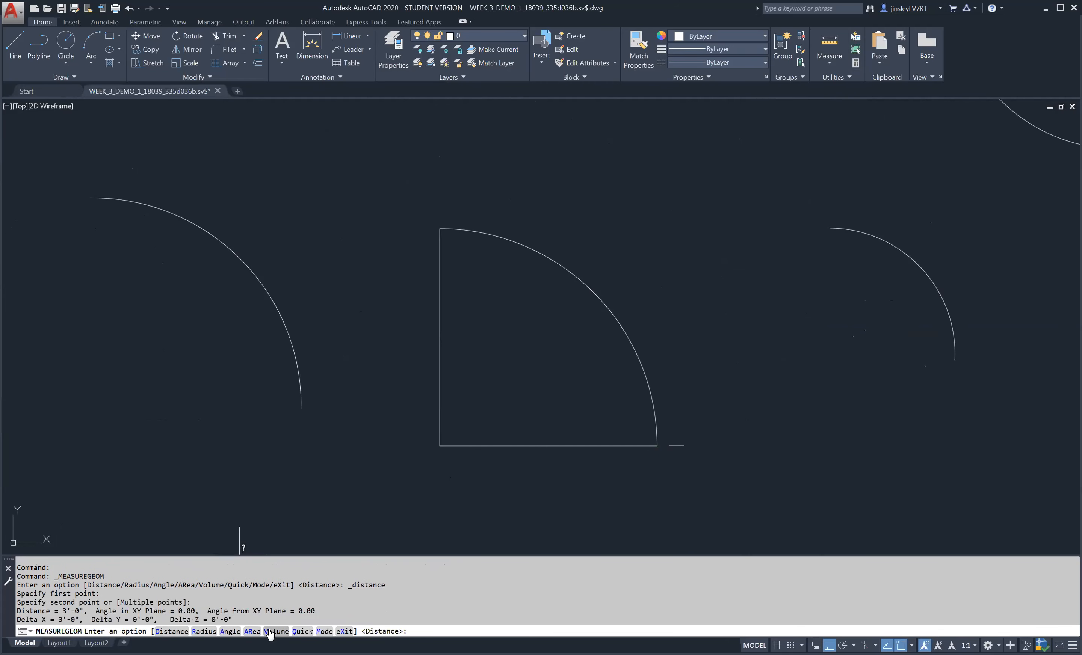
pyautogui.moveTo(229, 612); pyautogui.dragTo(18, 611)
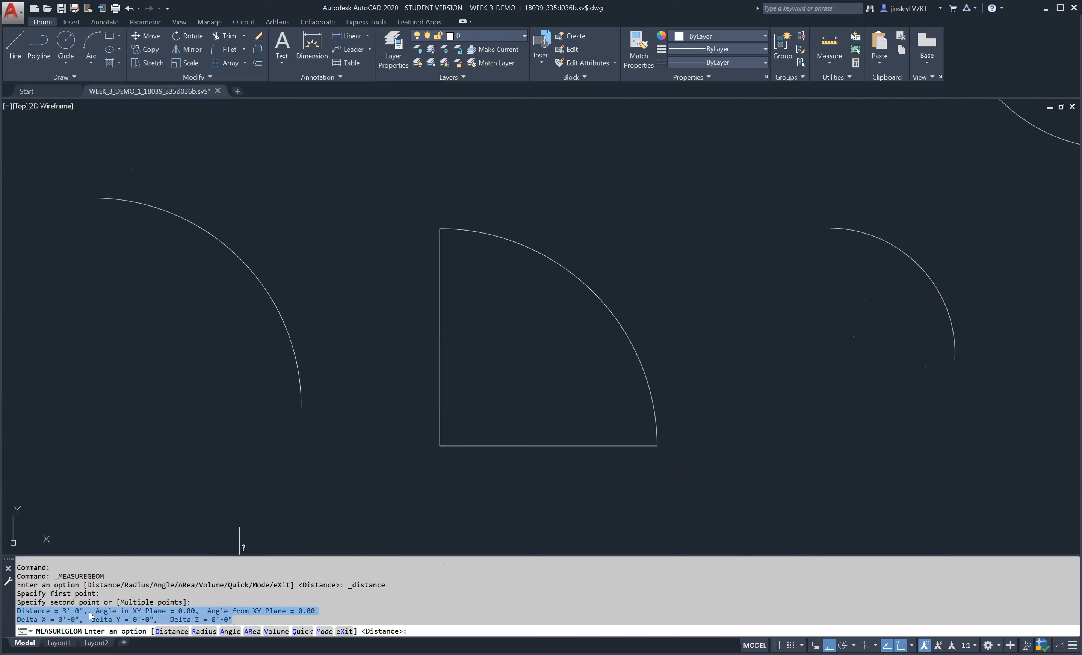
pyautogui.press('Escape')
pyautogui.press('Escape')
# - Draw a rectangle about 10'-4" wide and 9'-5" high in the empty area to the left of the arcs
pyautogui.write('rec')
pyautogui.press('Return')
pyautogui.scroll(-4, 345, 261)
pyautogui.moveTo(311, 182); pyautogui.dragTo(653, 375, button='middle')
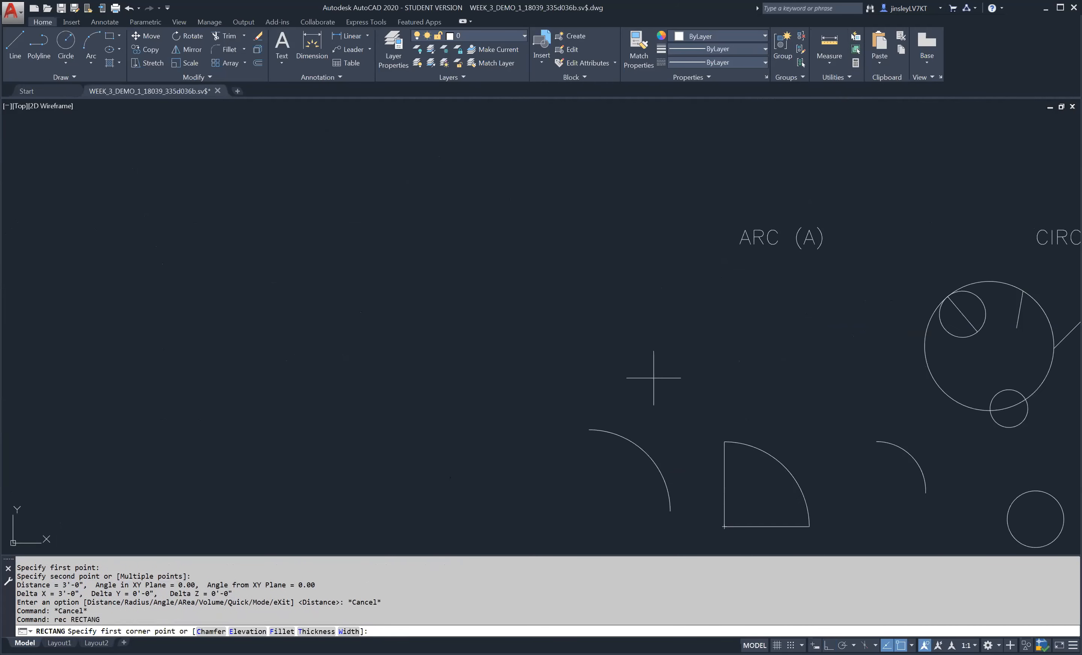
pyautogui.click(151, 272)
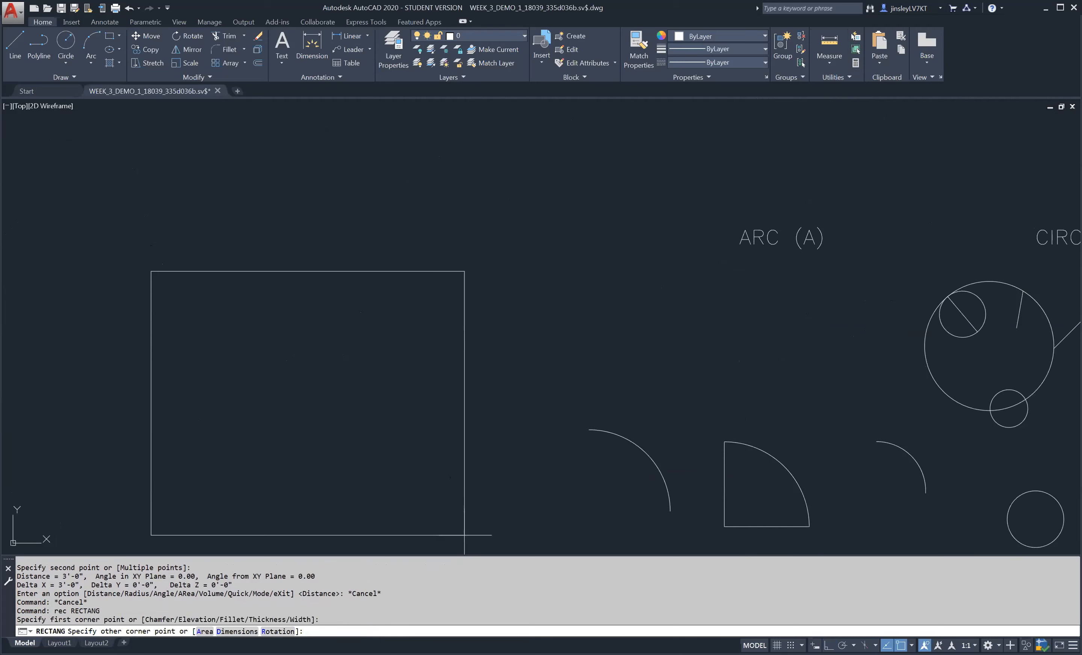
pyautogui.click(445, 538)
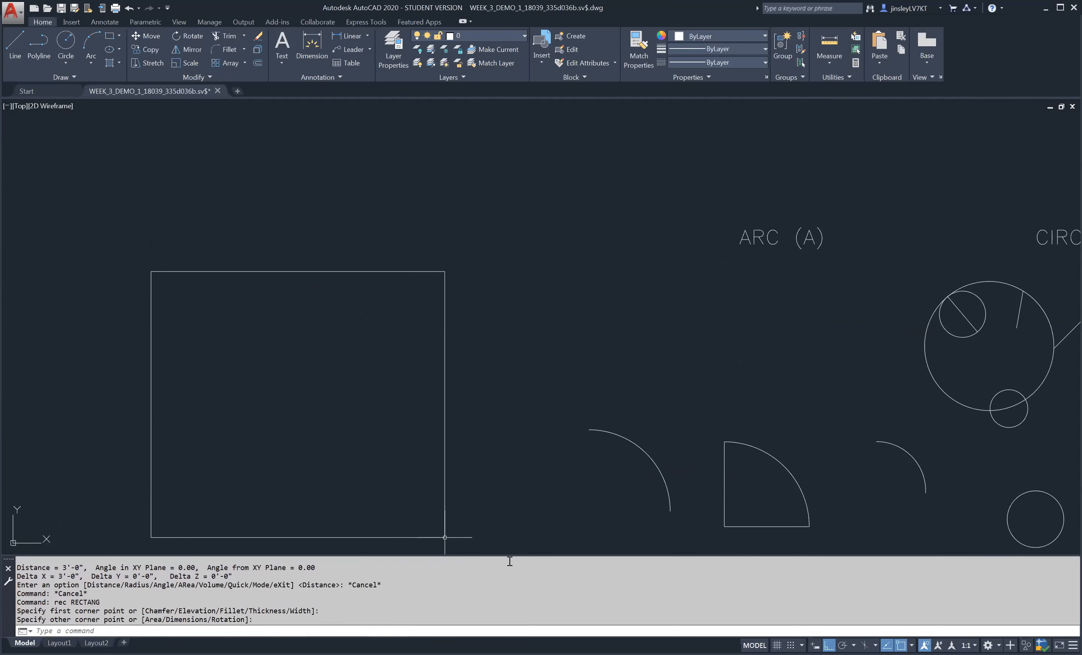
# - Measure the rectangle's diagonal distance from its lower-left to its upper-right corner and review the X and Y deltas
pyautogui.click(830, 44)
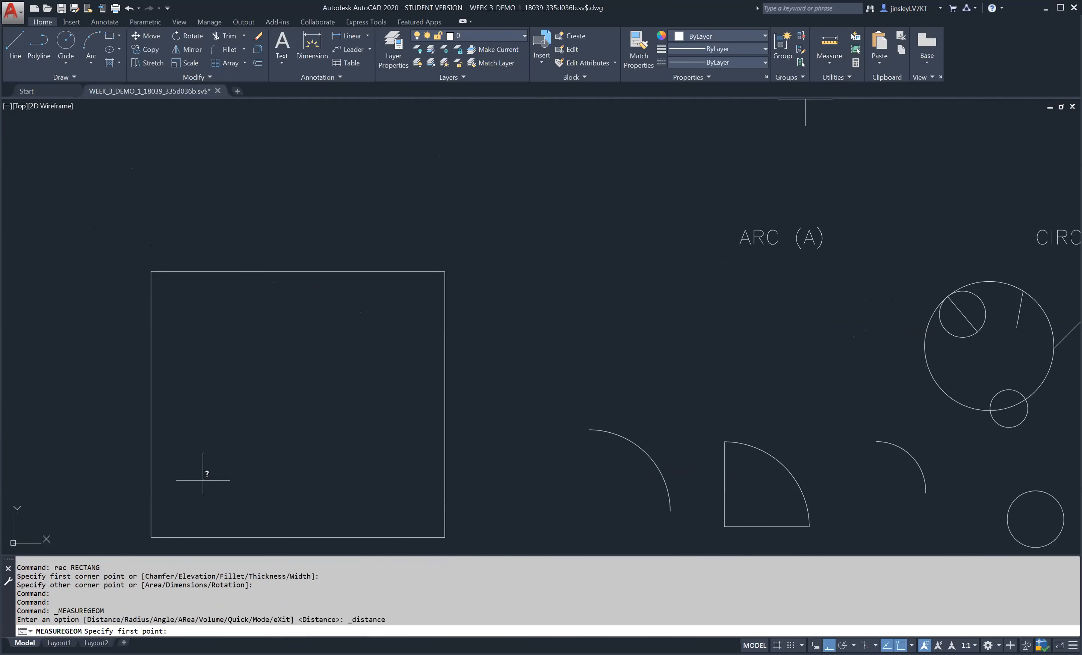
pyautogui.click(151, 537)
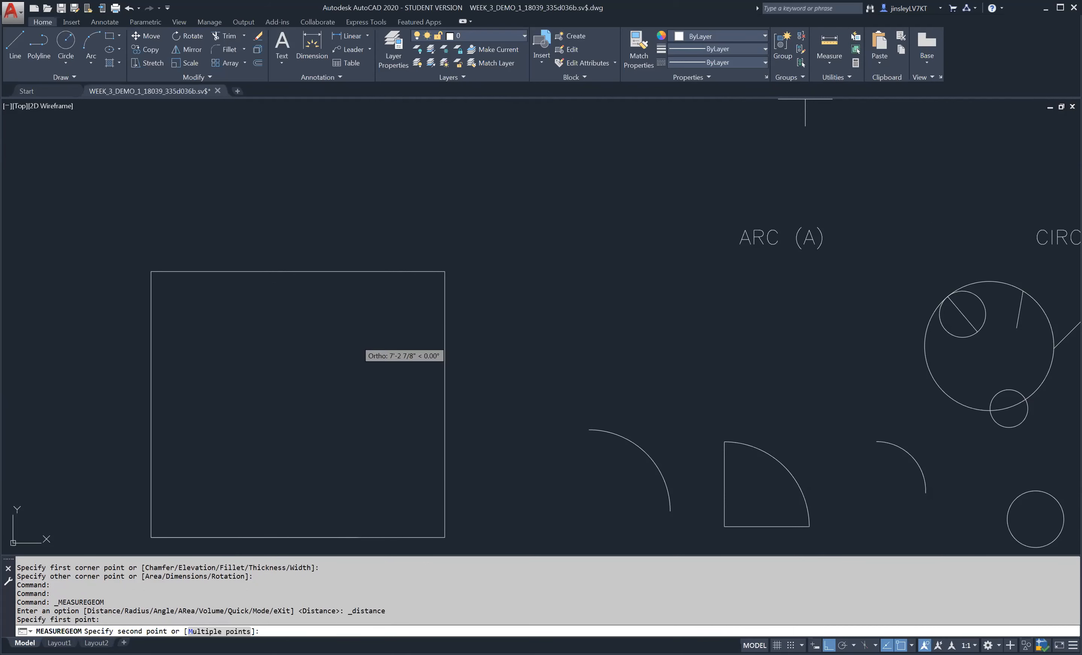
pyautogui.click(445, 272)
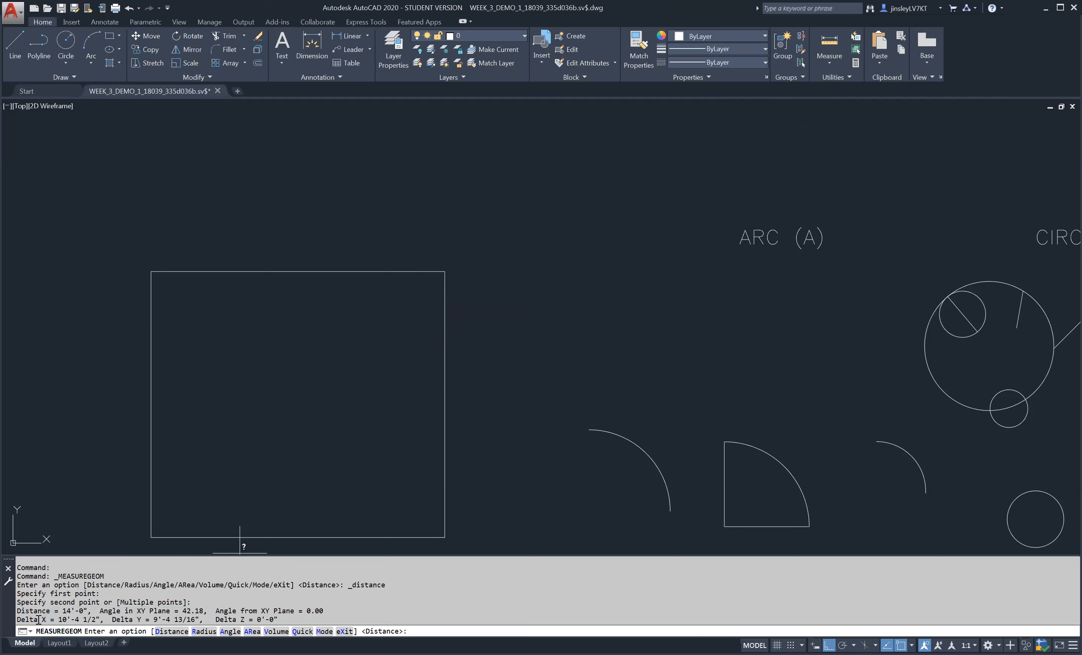
pyautogui.moveTo(62, 620); pyautogui.dragTo(200, 619)
pyautogui.click(219, 628)
pyautogui.moveTo(54, 620); pyautogui.dragTo(202, 622)
pyautogui.press('Escape')
pyautogui.press('Escape')
# - Measure the radius of the arc on the closed quarter-circle shape under ARC (A)
pyautogui.click(829, 64)
pyautogui.press('Escape')
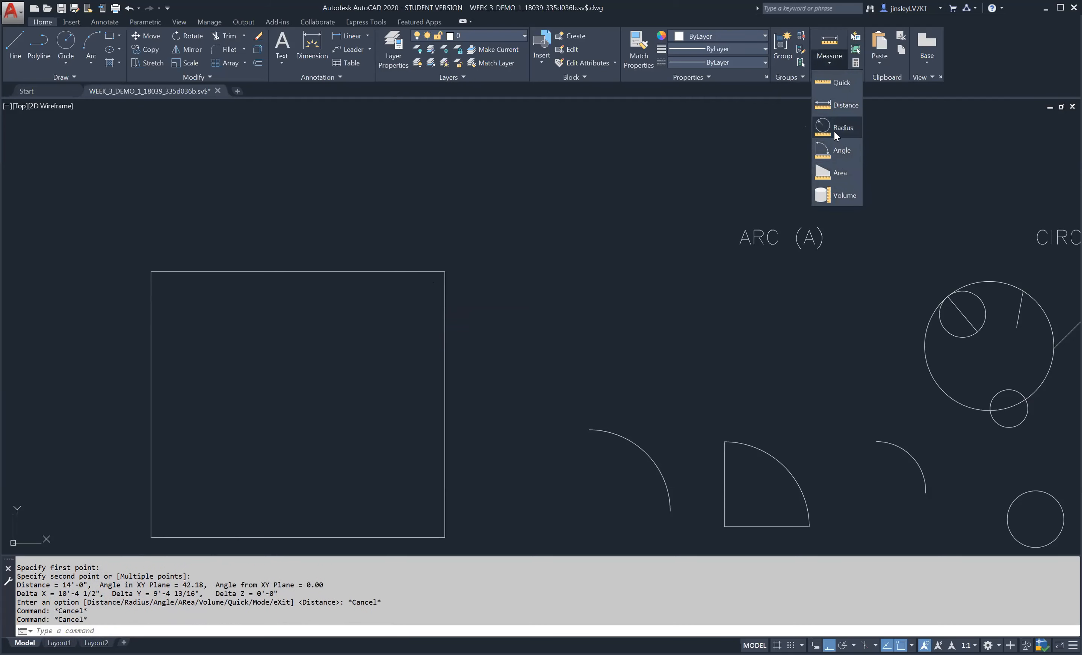
pyautogui.click(835, 131)
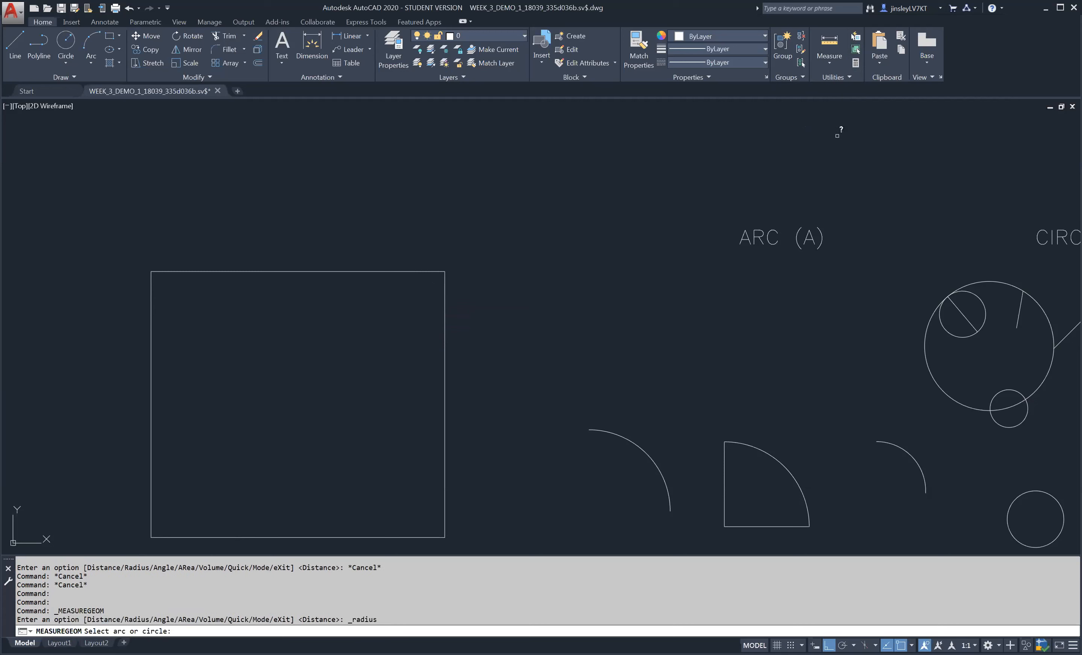
pyautogui.click(783, 463)
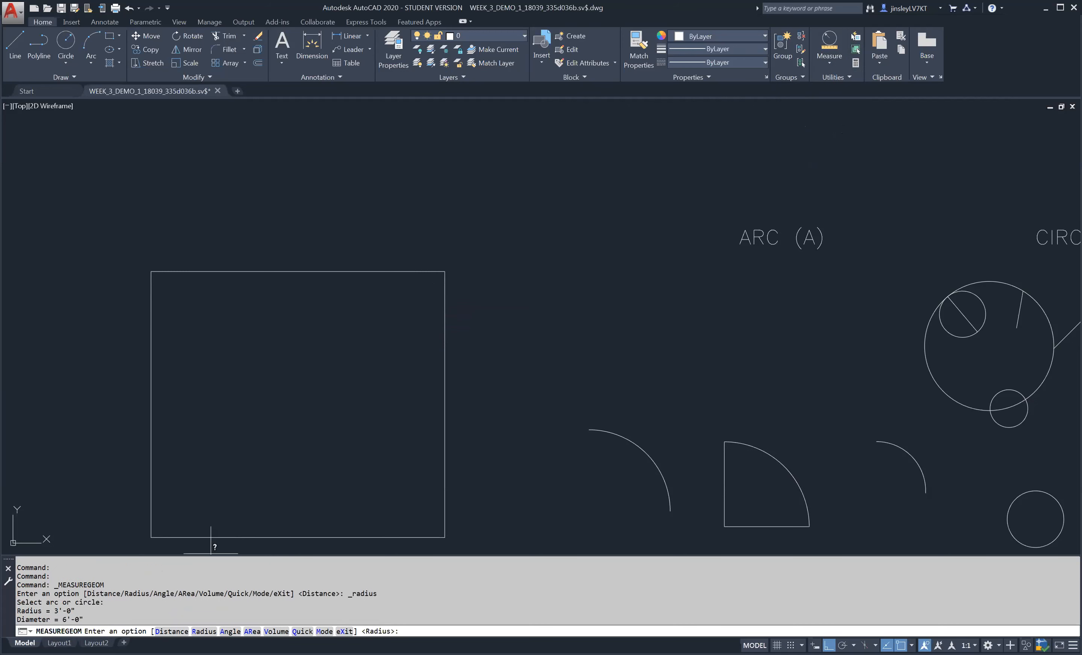
# - Measure the angle between the upper and left tangent lines around the circle under CIRCLE (C)
pyautogui.click(829, 65)
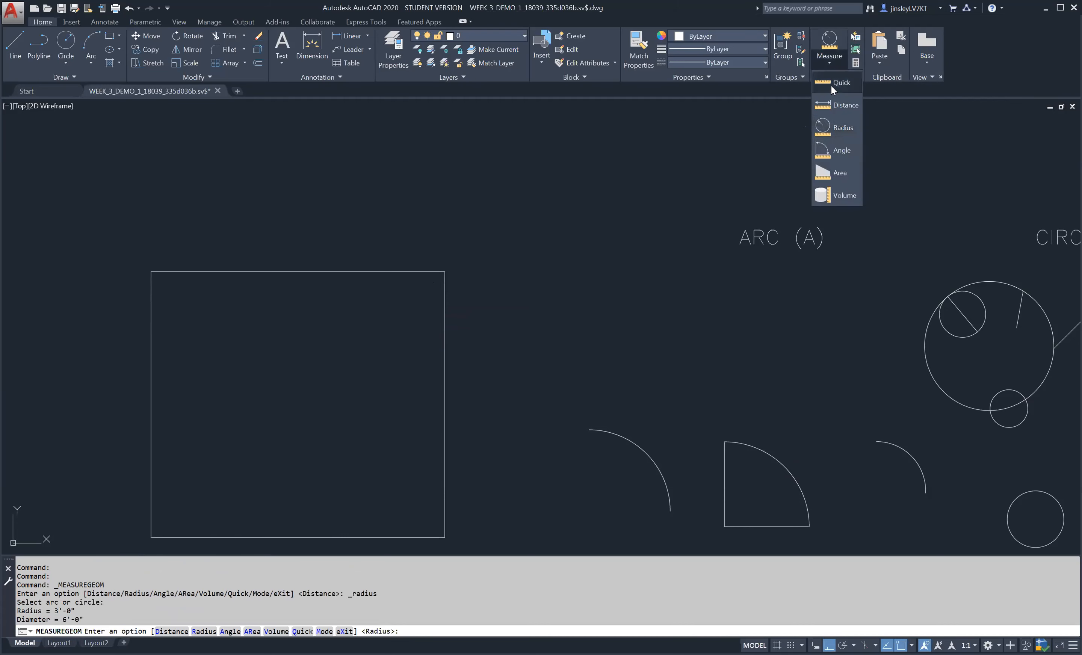
pyautogui.click(835, 153)
pyautogui.moveTo(866, 318)
pyautogui.mouseDown(button='middle')
pyautogui.moveTo(215, 280)
pyautogui.moveTo(147, 153)
pyautogui.mouseUp(button='middle')
pyautogui.scroll(4, 393, 267)
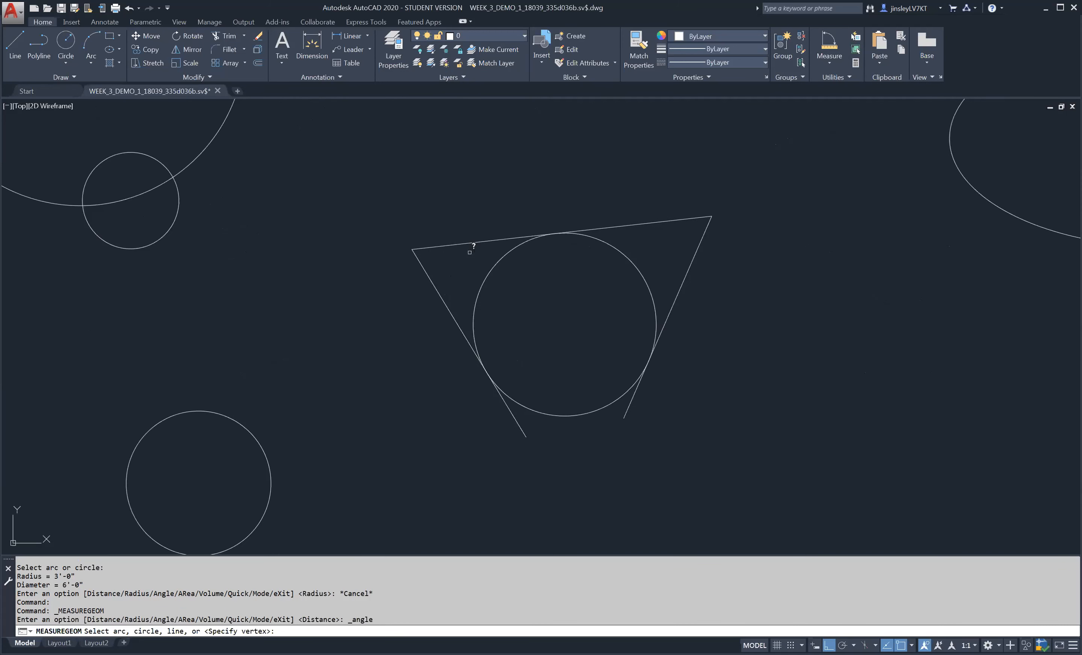
pyautogui.click(441, 299)
pyautogui.click(442, 298)
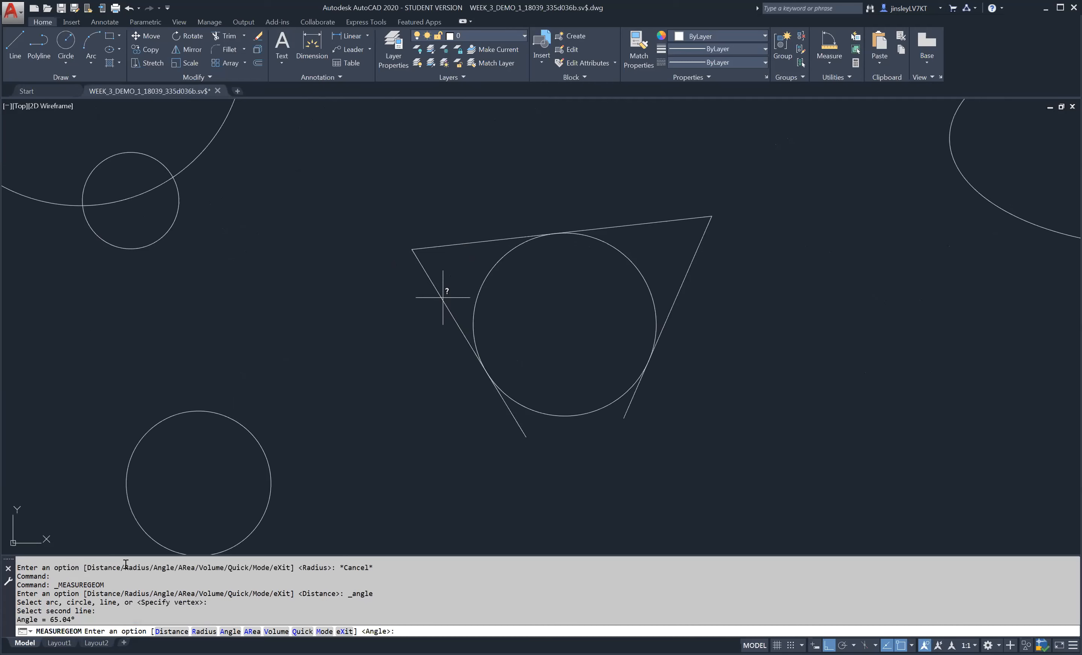
pyautogui.moveTo(75, 620); pyautogui.dragTo(52, 620)
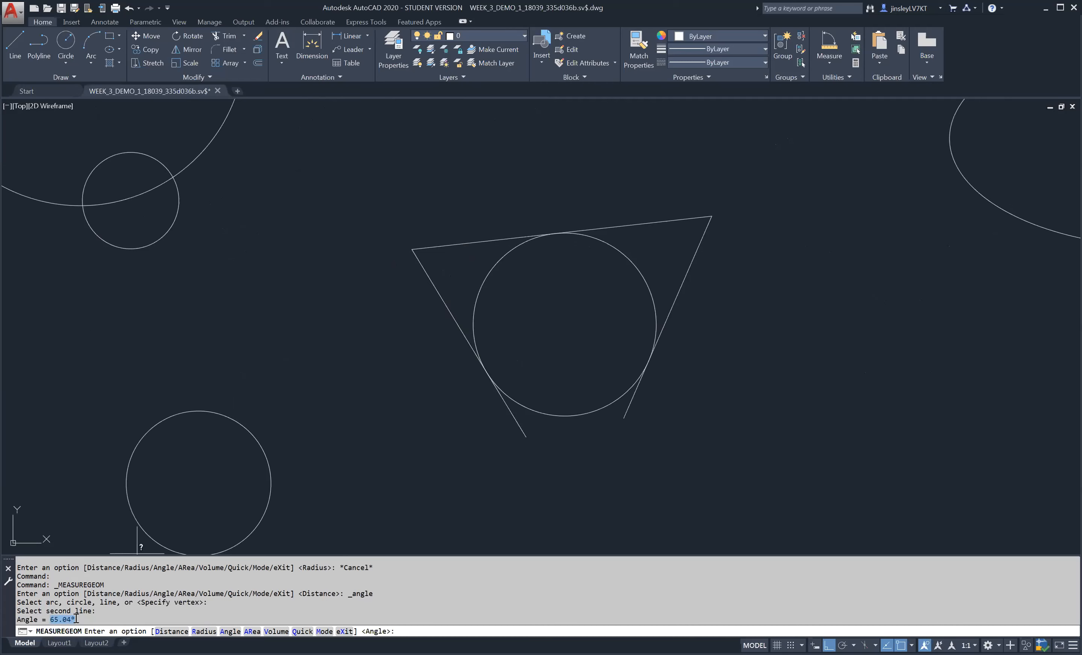
# - Measure the area and perimeter of the large rectangle by specifying its four corners
pyautogui.click(826, 58)
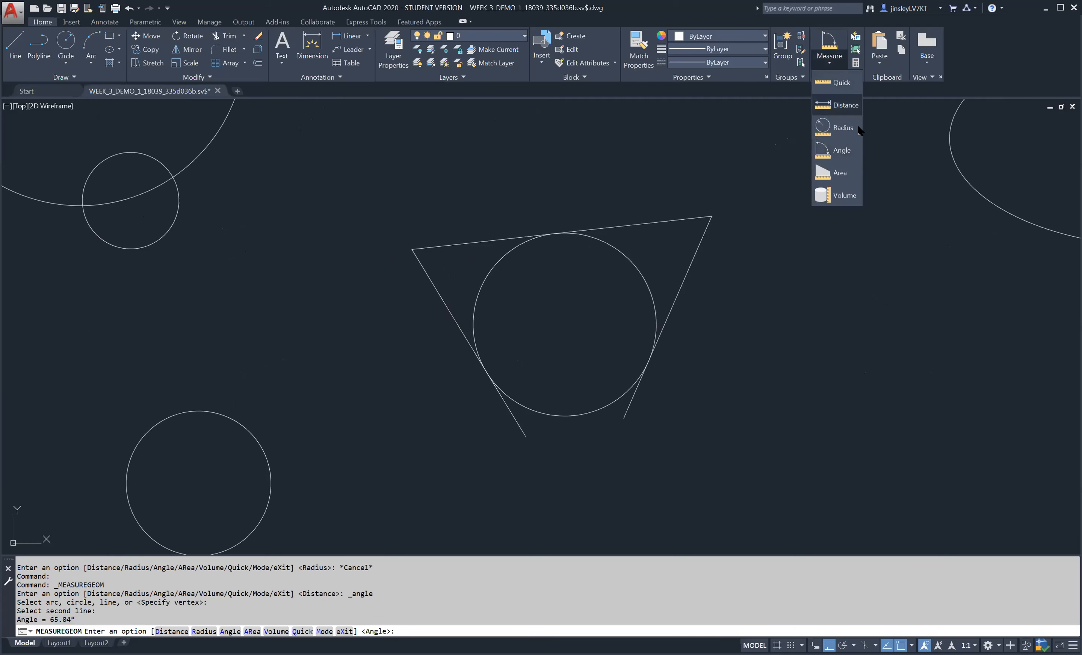
pyautogui.click(838, 175)
pyautogui.scroll(-6, 871, 224)
pyautogui.moveTo(301, 137); pyautogui.dragTo(468, 194, button='middle')
pyautogui.scroll(2, 361, 263)
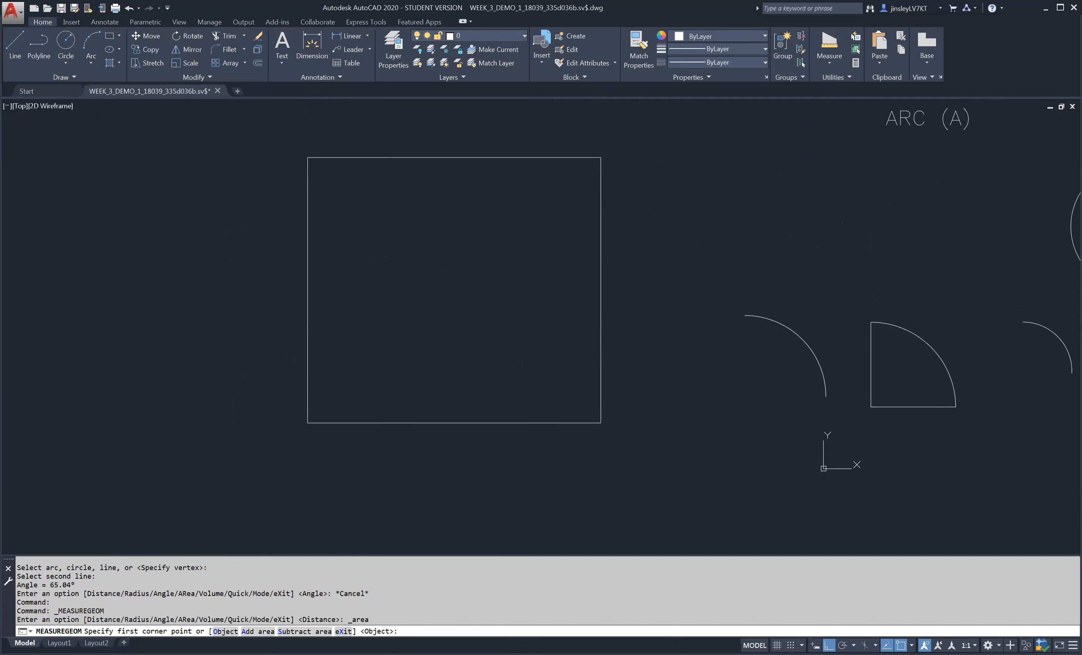
pyautogui.click(330, 157)
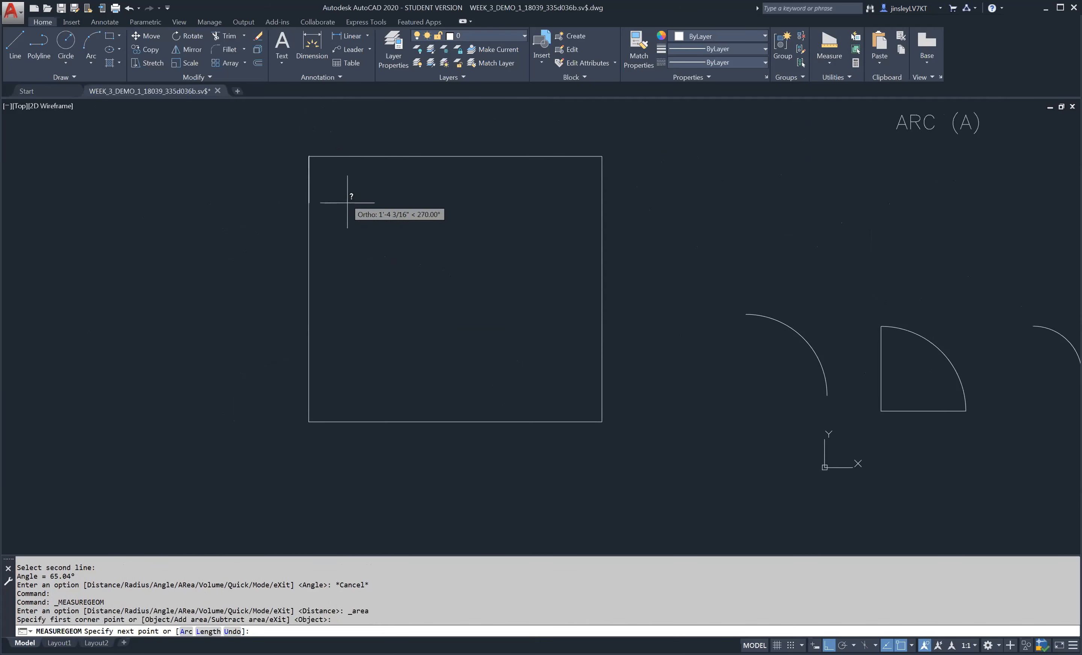
pyautogui.click(311, 420)
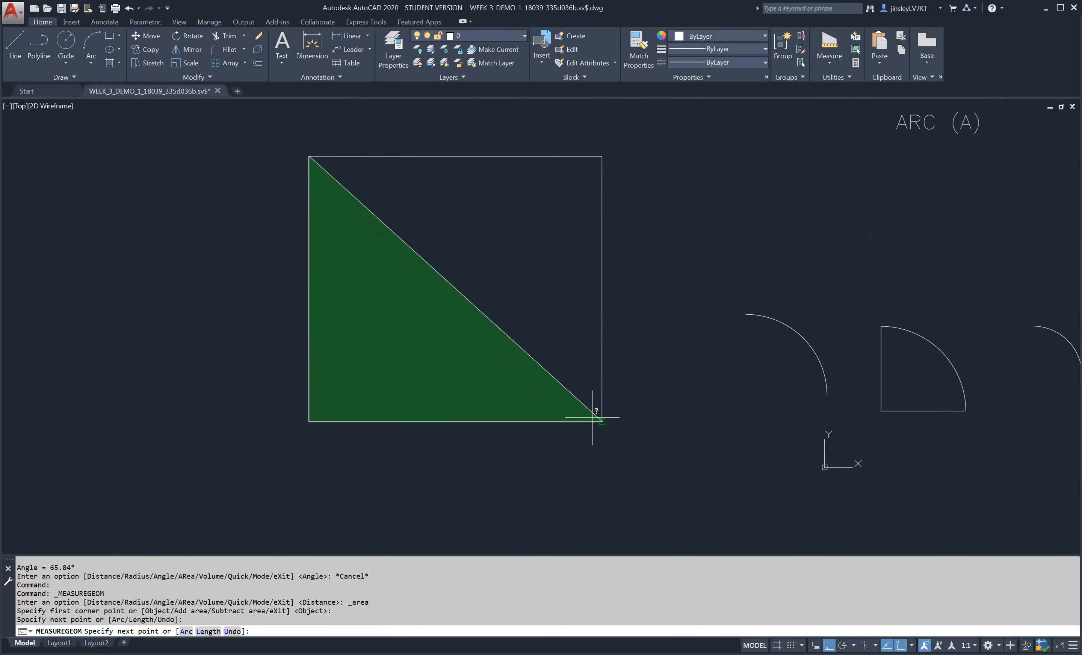
pyautogui.click(602, 421)
pyautogui.click(601, 157)
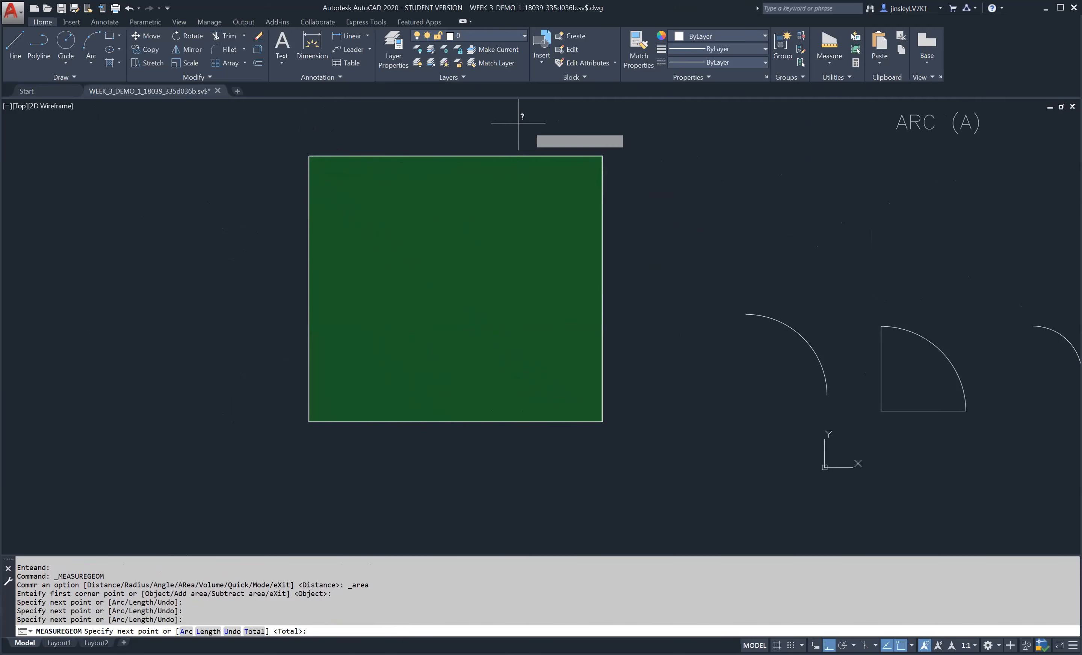
pyautogui.press('Return')
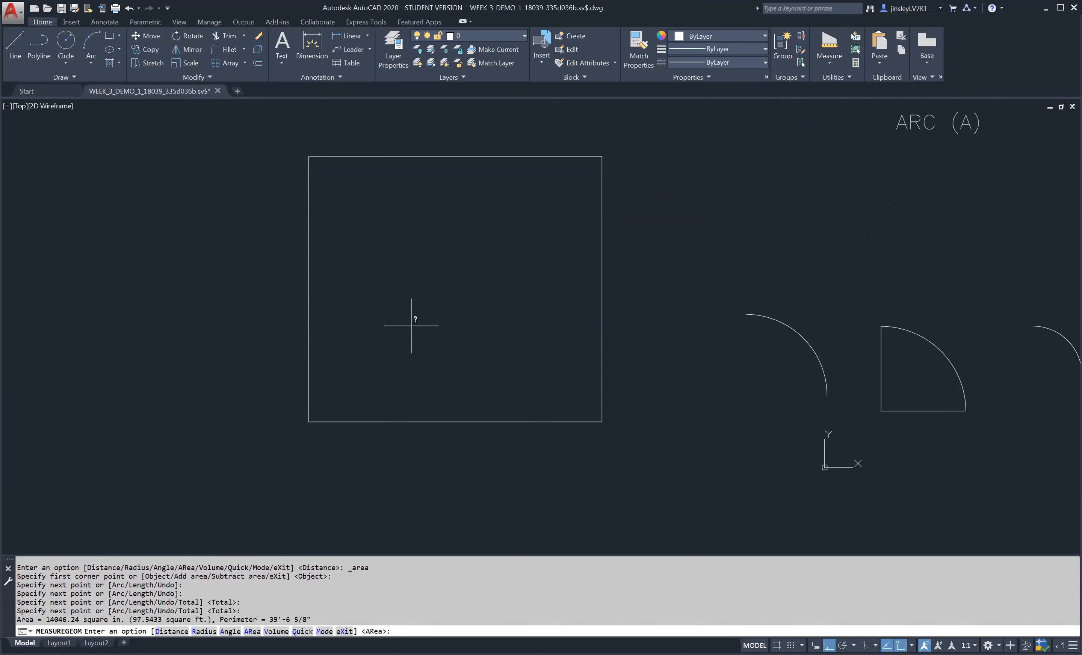
pyautogui.moveTo(313, 620); pyautogui.dragTo(59, 622)
pyautogui.press('Escape')
pyautogui.press('Escape')
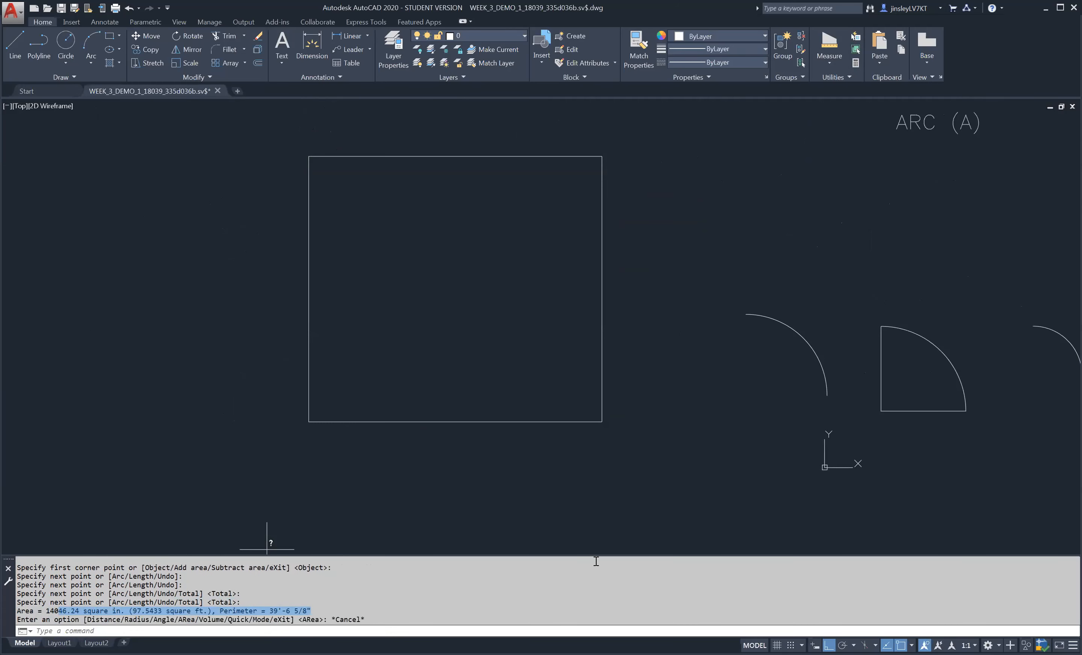
pyautogui.press('Escape')
pyautogui.press('Escape')
pyautogui.press('Escape')
# - Display the Properties palette with no object selected, and close it again
pyautogui.moveTo(891, 278); pyautogui.dragTo(801, 291, button='middle')
pyautogui.hotkey('ctrl', '1')
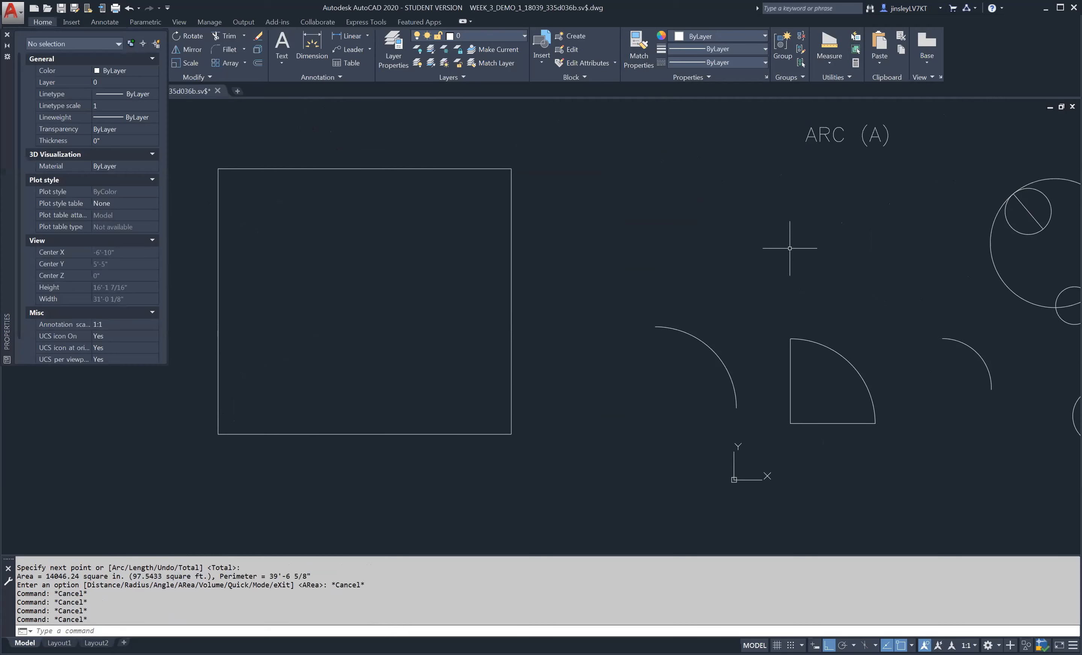
pyautogui.hotkey('ctrl', '1')
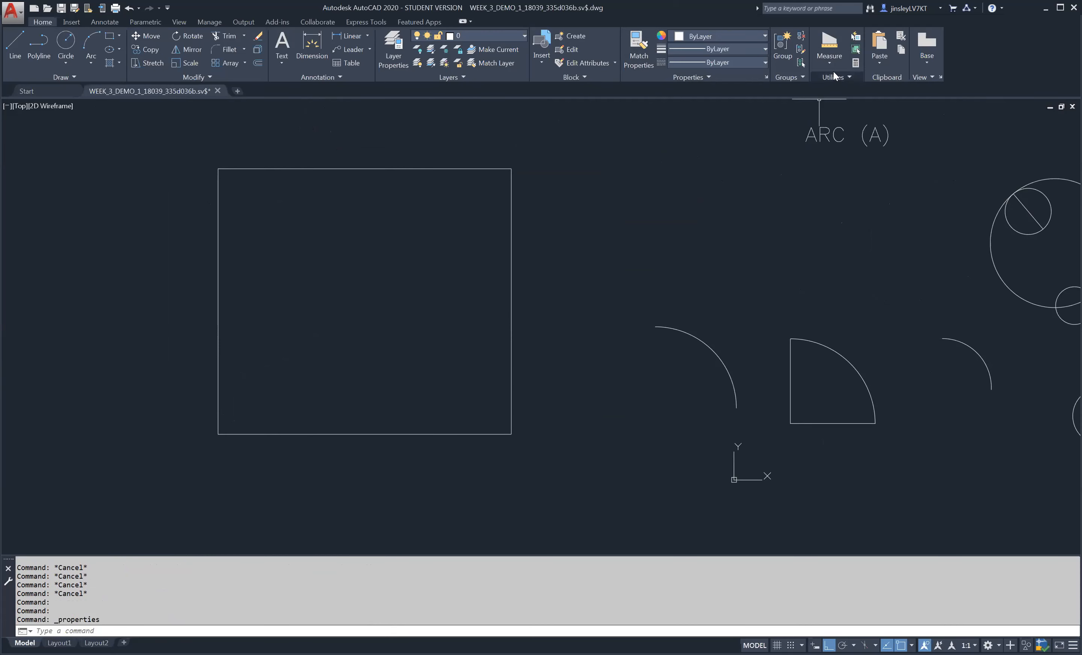
pyautogui.moveTo(877, 351); pyautogui.dragTo(415, 352, button='middle')
pyautogui.scroll(-2, 420, 352)
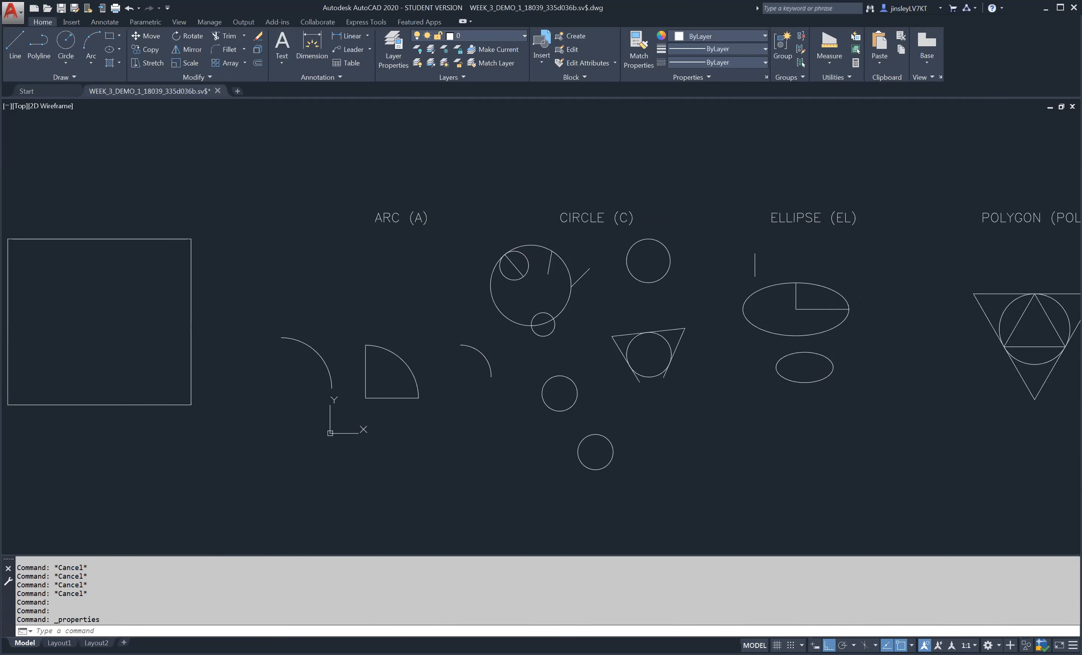
pyautogui.scroll(2, 687, 261)
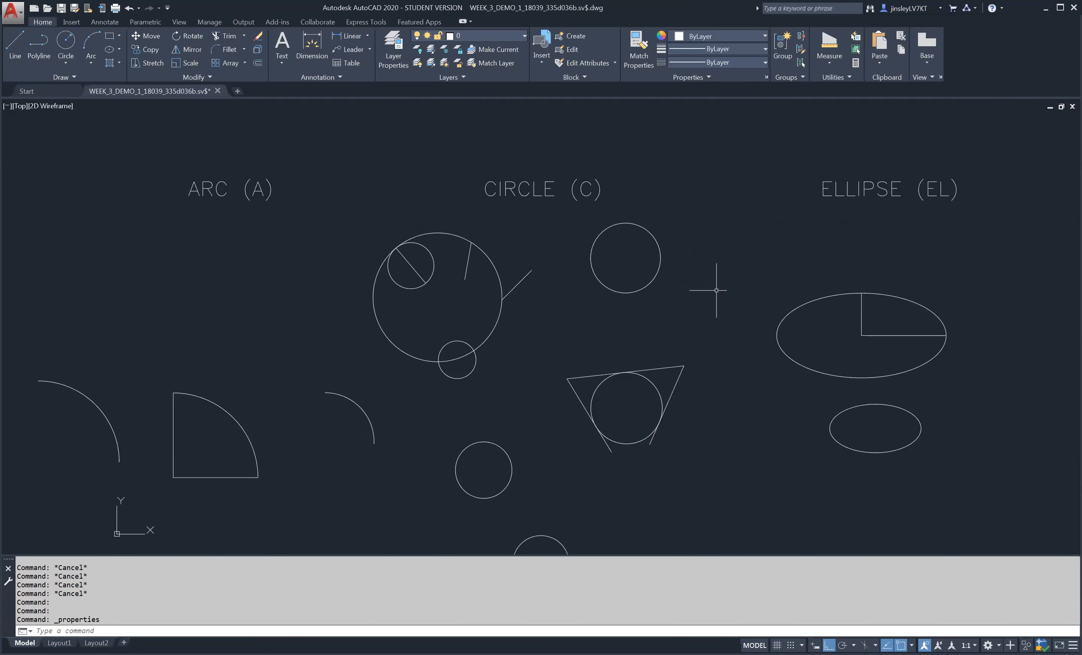
pyautogui.hotkey('ctrl', '1')
pyautogui.moveTo(668, 242)
pyautogui.mouseDown(button='middle')
pyautogui.moveTo(442, 295)
pyautogui.moveTo(578, 283)
pyautogui.mouseUp(button='middle')
pyautogui.scroll(2, 395, 304)
pyautogui.scroll(-4, 574, 276)
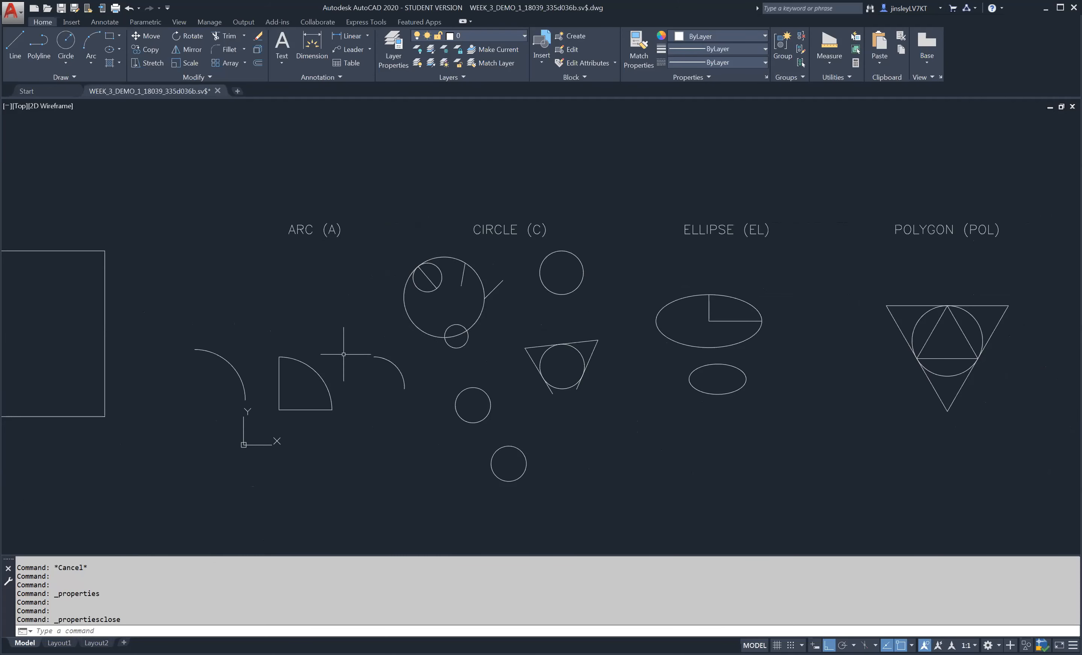
pyautogui.scroll(2, 367, 363)
pyautogui.click(699, 244)
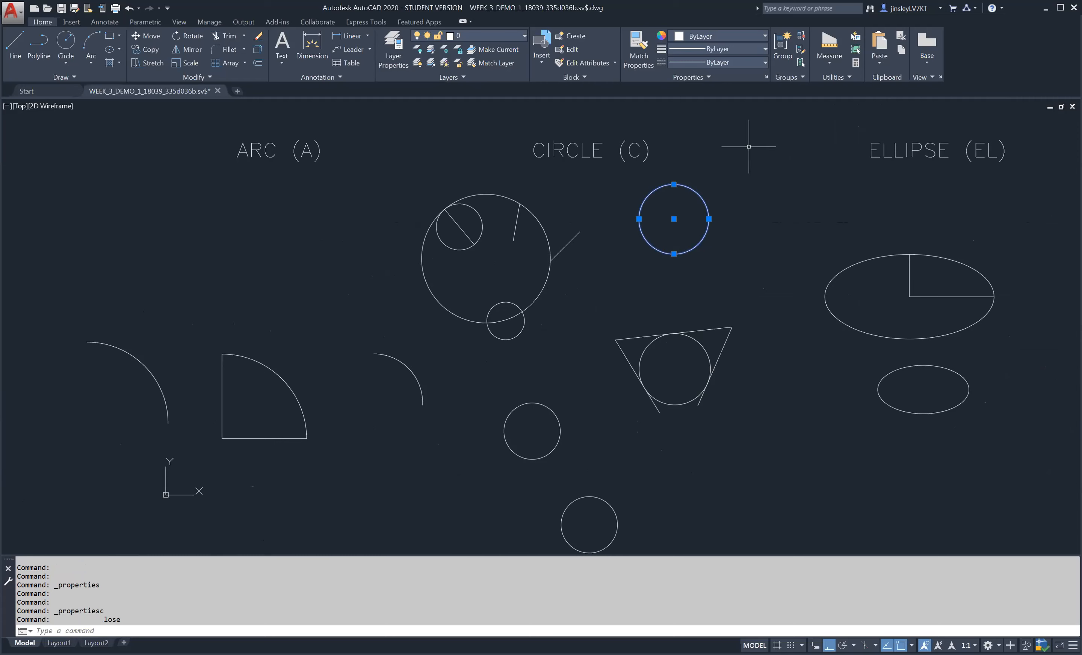
pyautogui.click(701, 78)
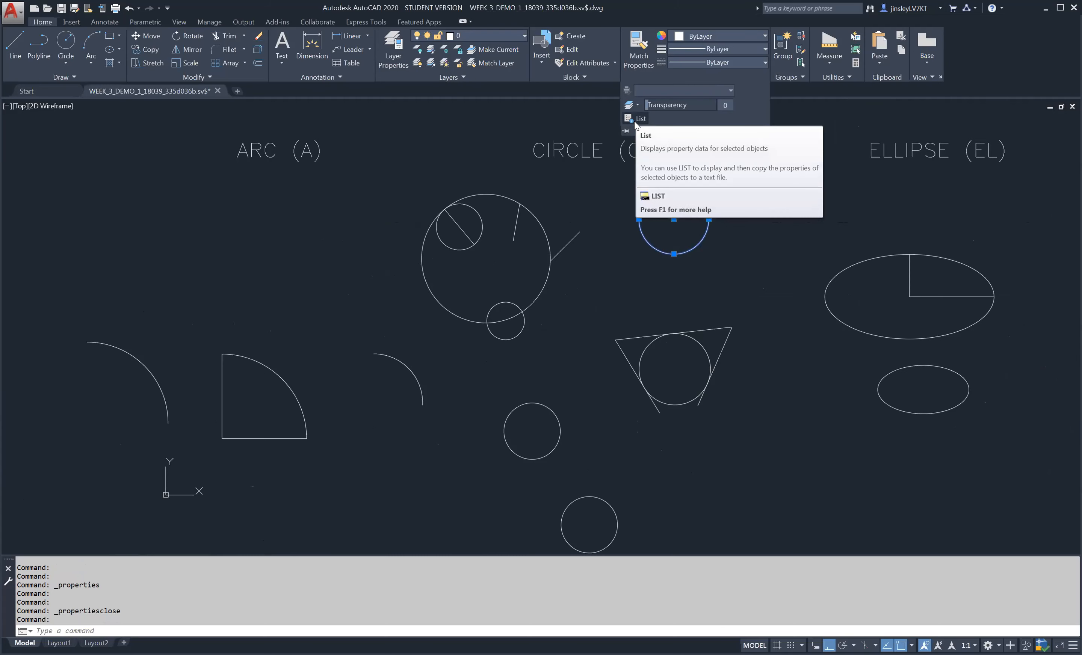
pyautogui.press('Escape')
pyautogui.press('Escape')
pyautogui.press('Escape')
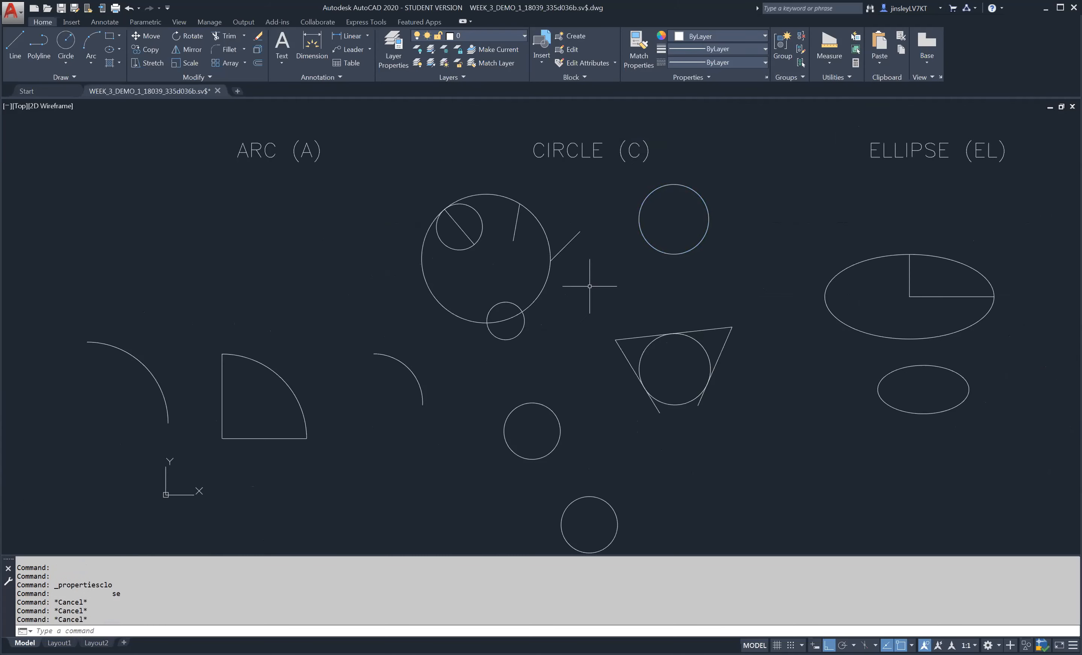
# - Run LIST on the upper-right standalone circle under CIRCLE (C), read its property data in an enlarged text window, and close the window
pyautogui.write('LISt')
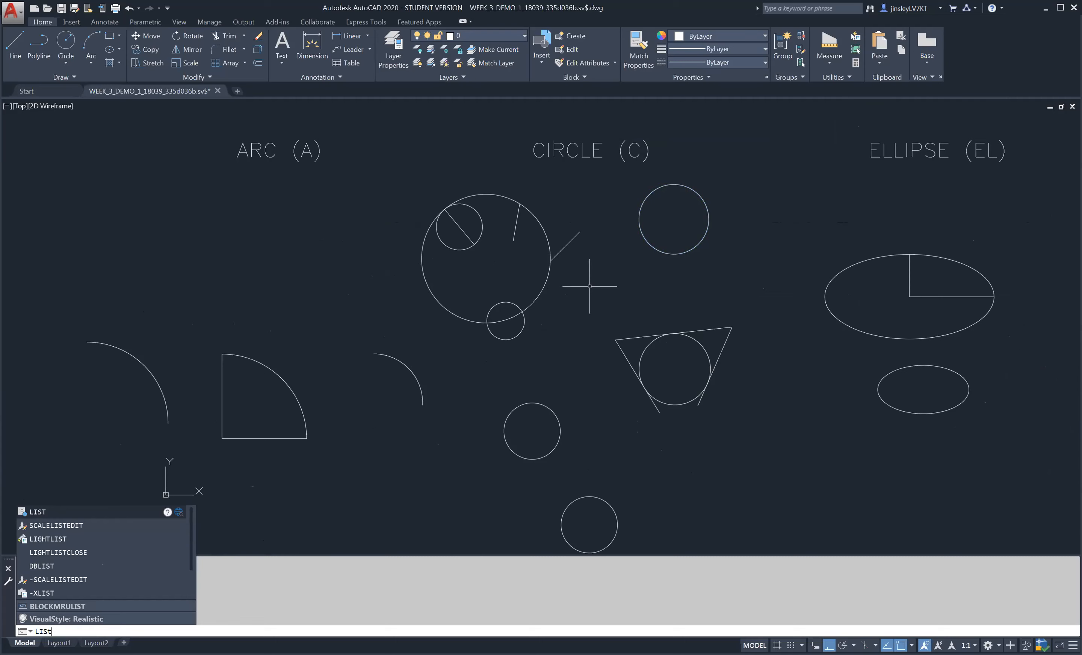
pyautogui.press('Return')
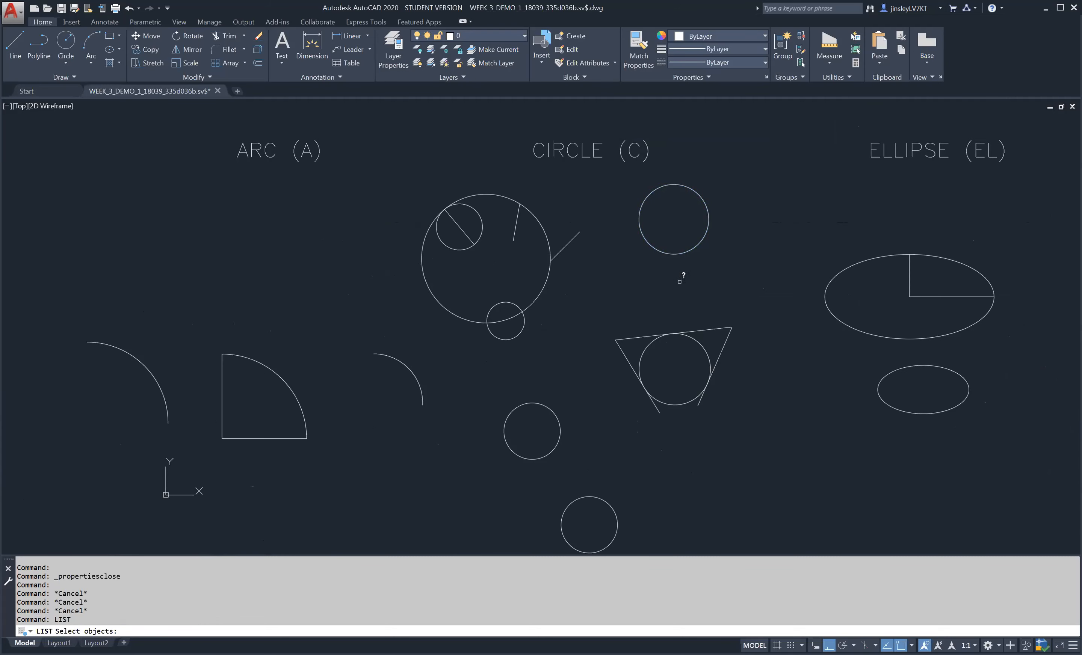
pyautogui.click(687, 252)
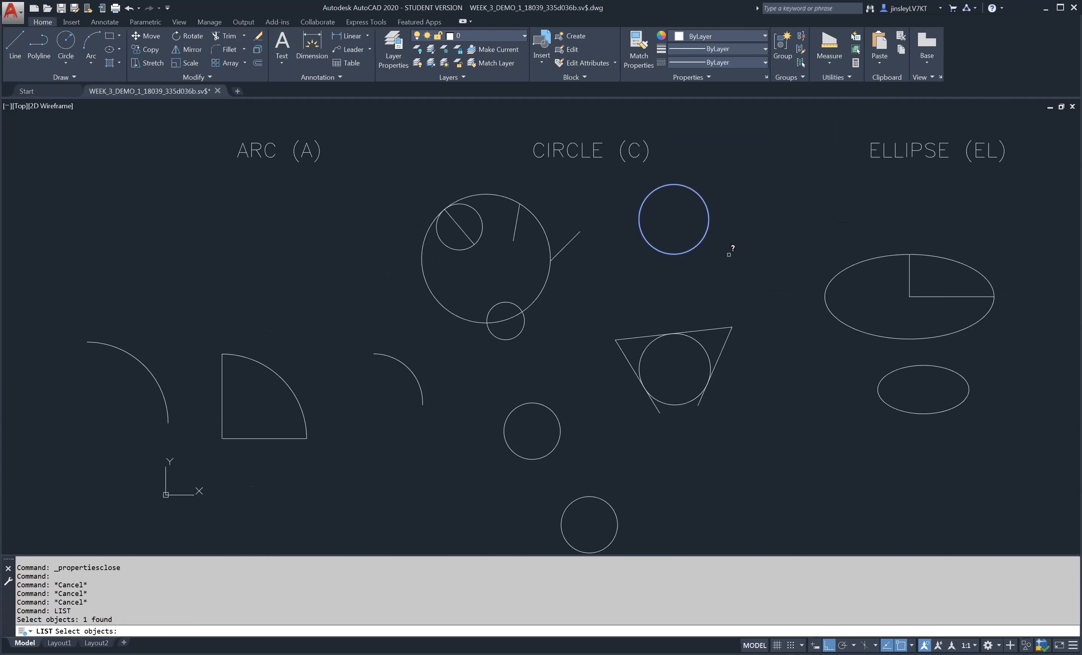
pyautogui.press('Return')
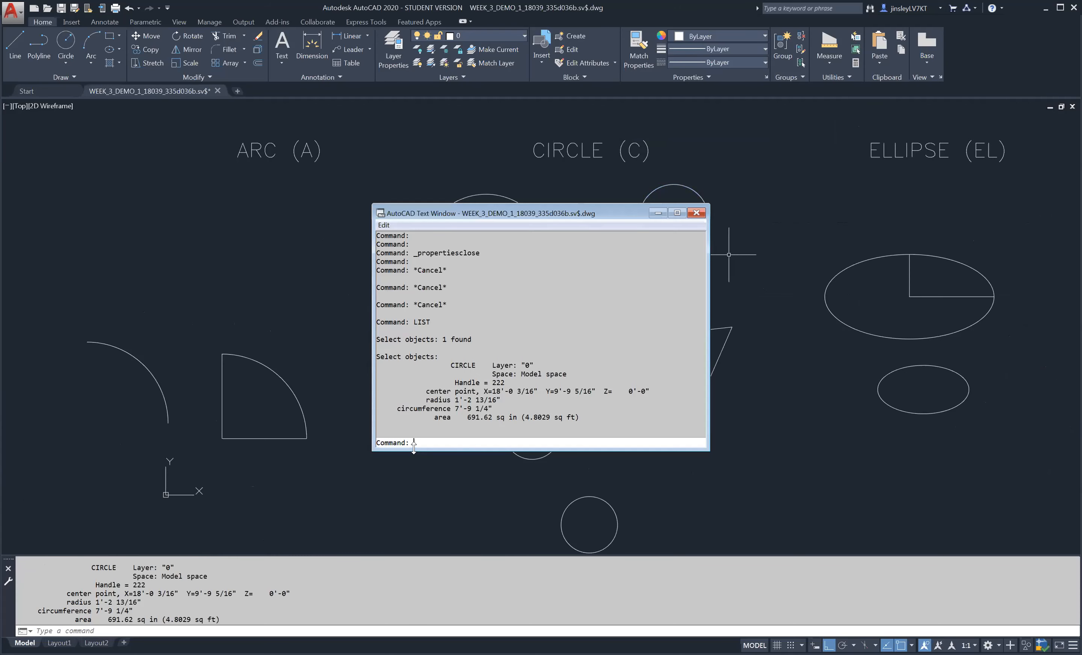
pyautogui.moveTo(414, 447); pyautogui.dragTo(414, 551)
pyautogui.moveTo(579, 521); pyautogui.dragTo(427, 489)
pyautogui.click(460, 512)
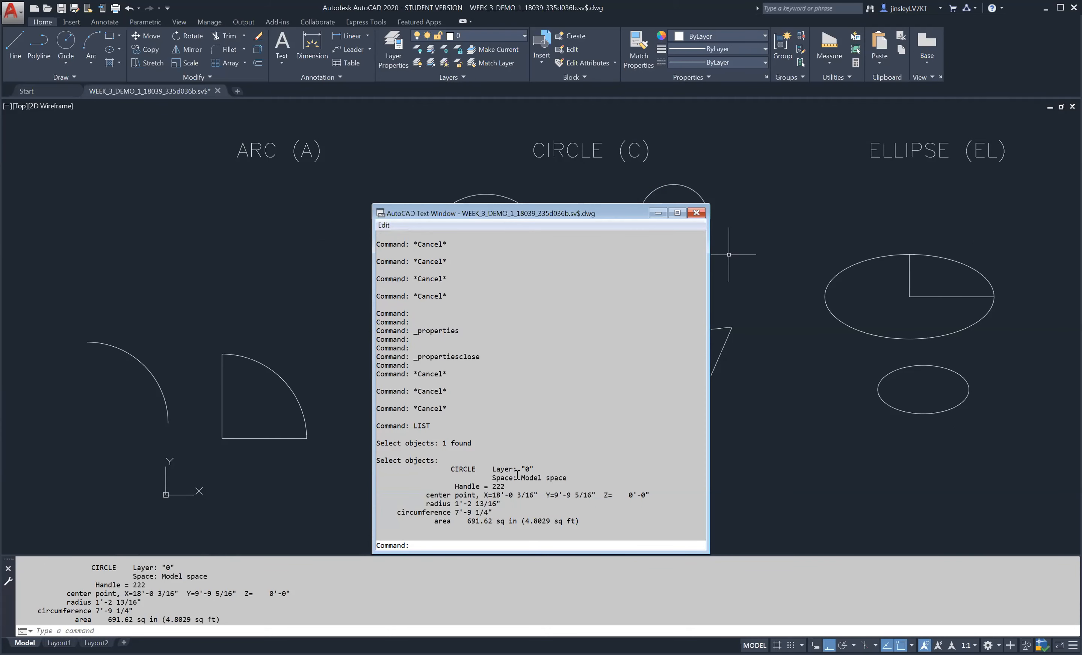
pyautogui.click(696, 216)
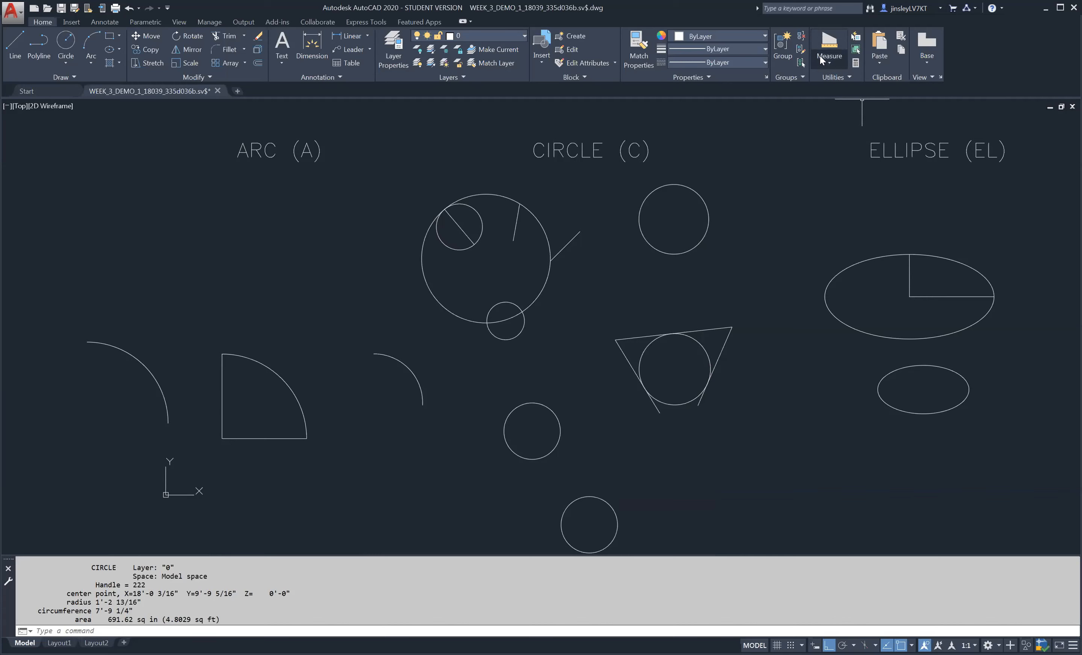
pyautogui.click(716, 76)
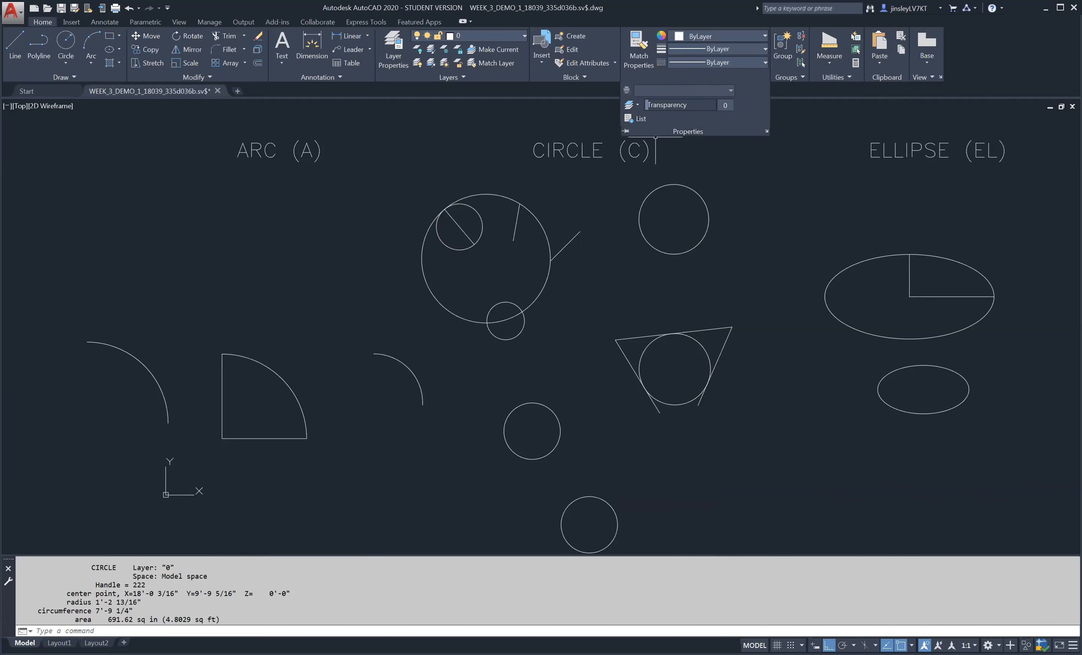
pyautogui.press('Escape')
pyautogui.scroll(-2, 699, 380)
pyautogui.scroll(-2, 741, 393)
pyautogui.moveTo(740, 394); pyautogui.dragTo(683, 410, button='middle')
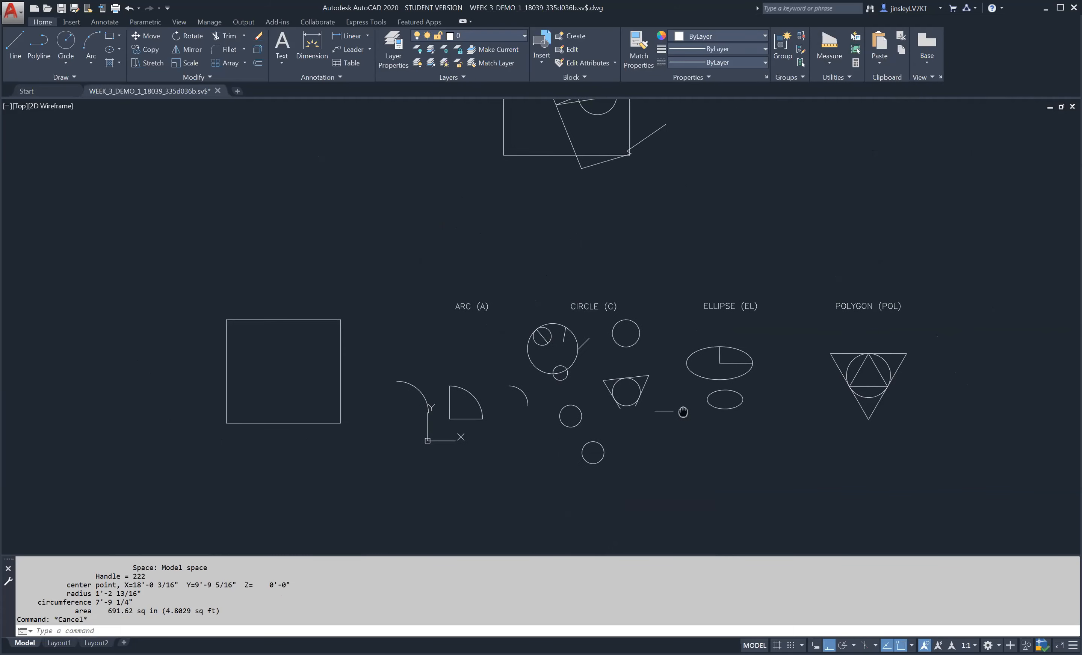
pyautogui.scroll(2, 683, 410)
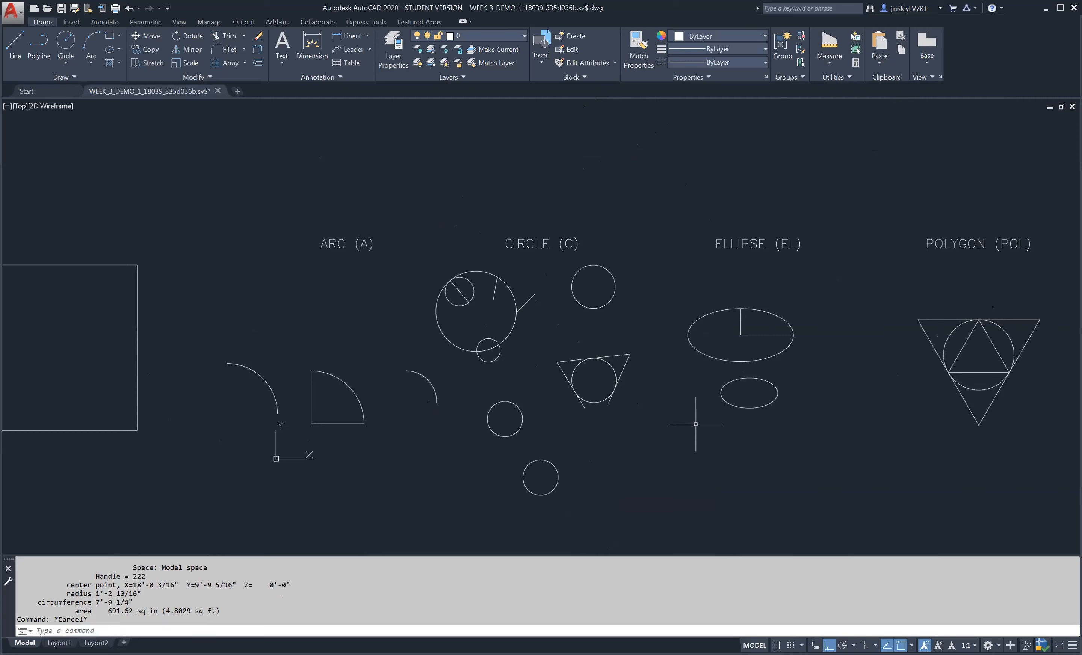
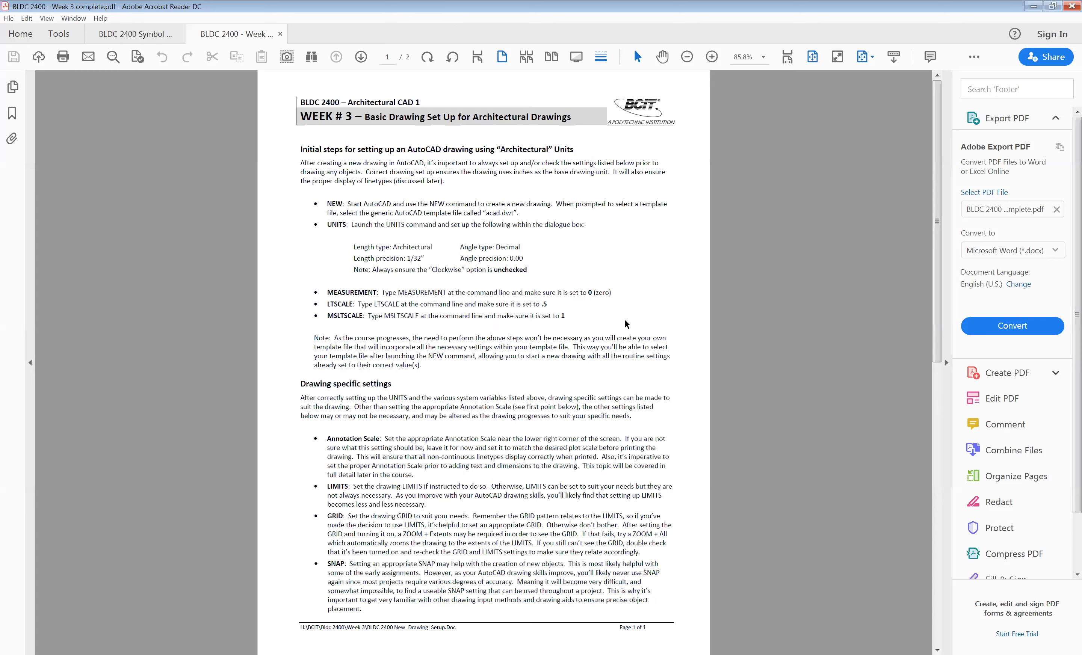
# - Read the Week 3 Symbol Library Part 1 assignment page and compare it with the symbol library handout
pyautogui.scroll(-2, 637, 292)
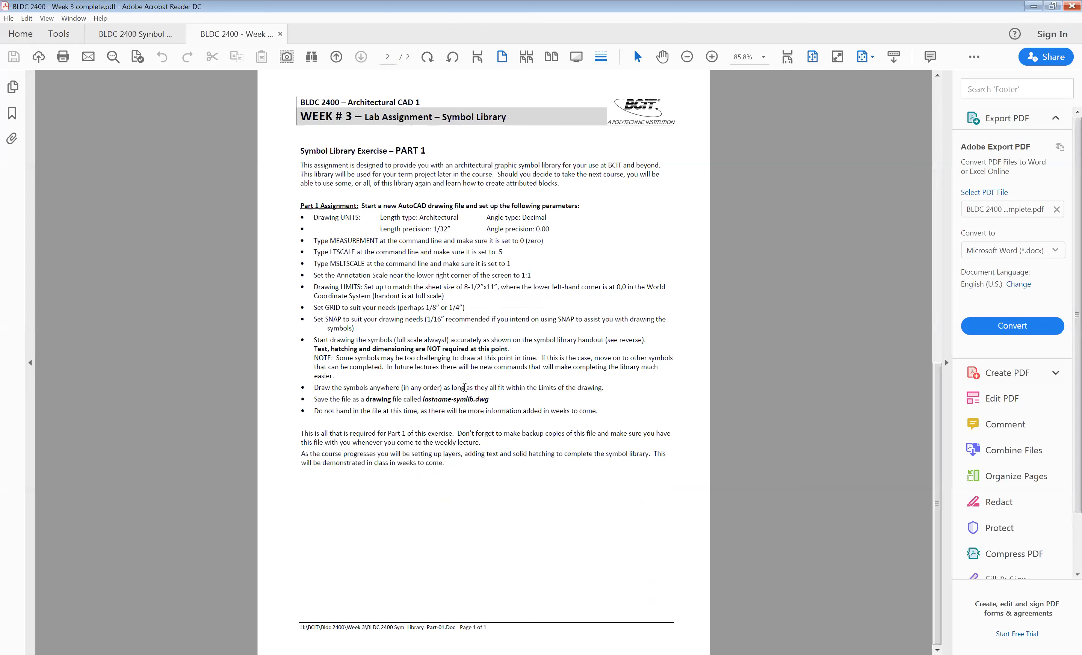
pyautogui.click(143, 33)
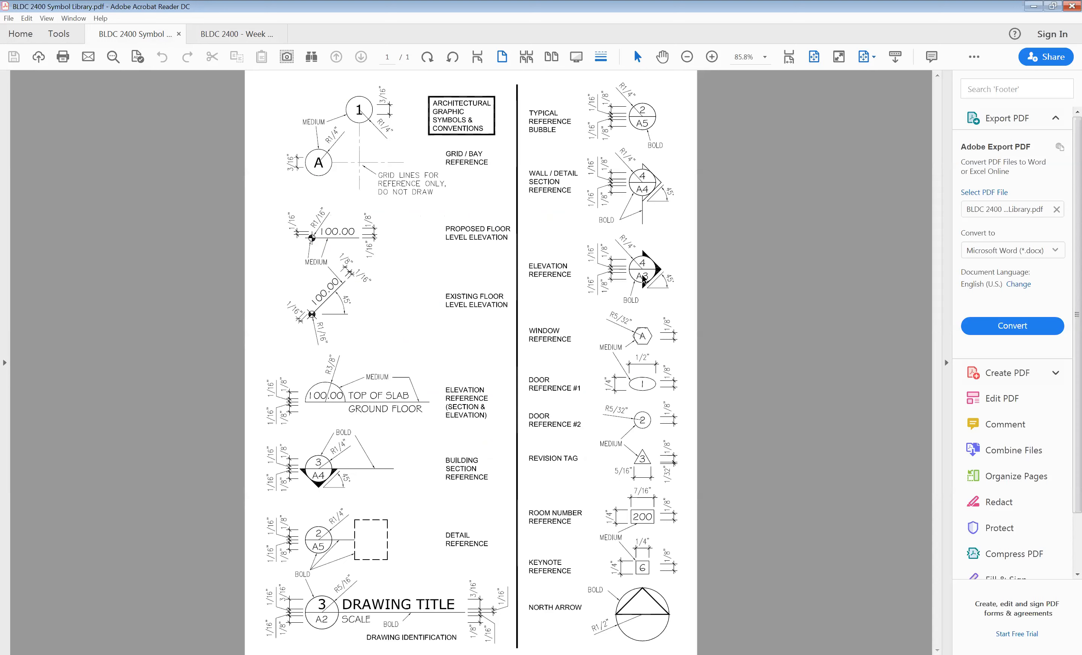
pyautogui.click(239, 37)
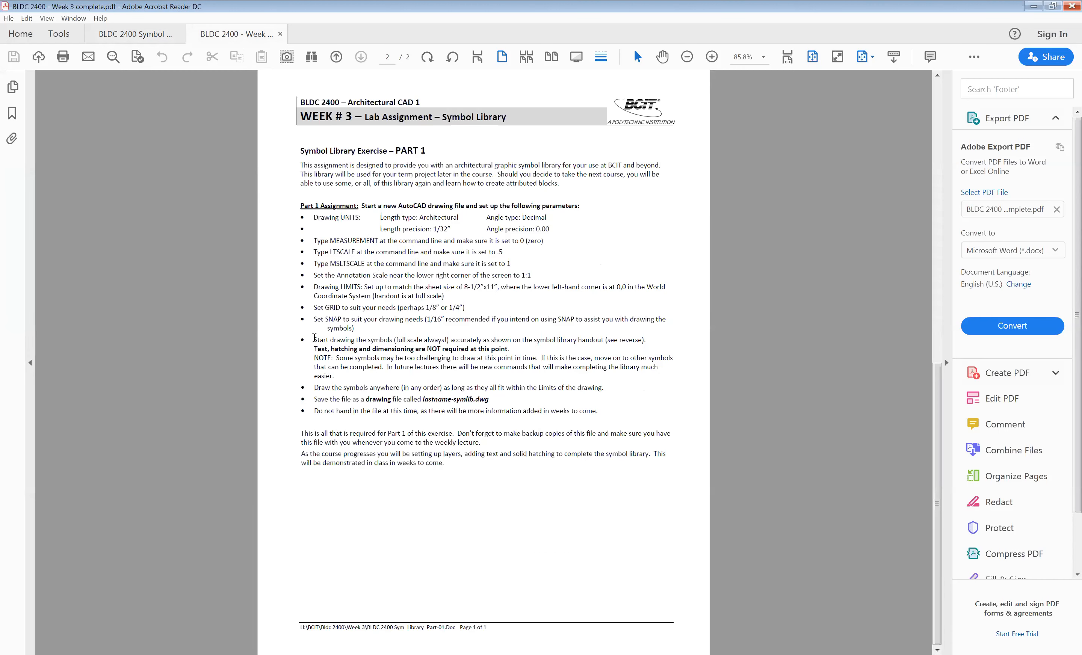
pyautogui.moveTo(316, 340); pyautogui.dragTo(647, 344)
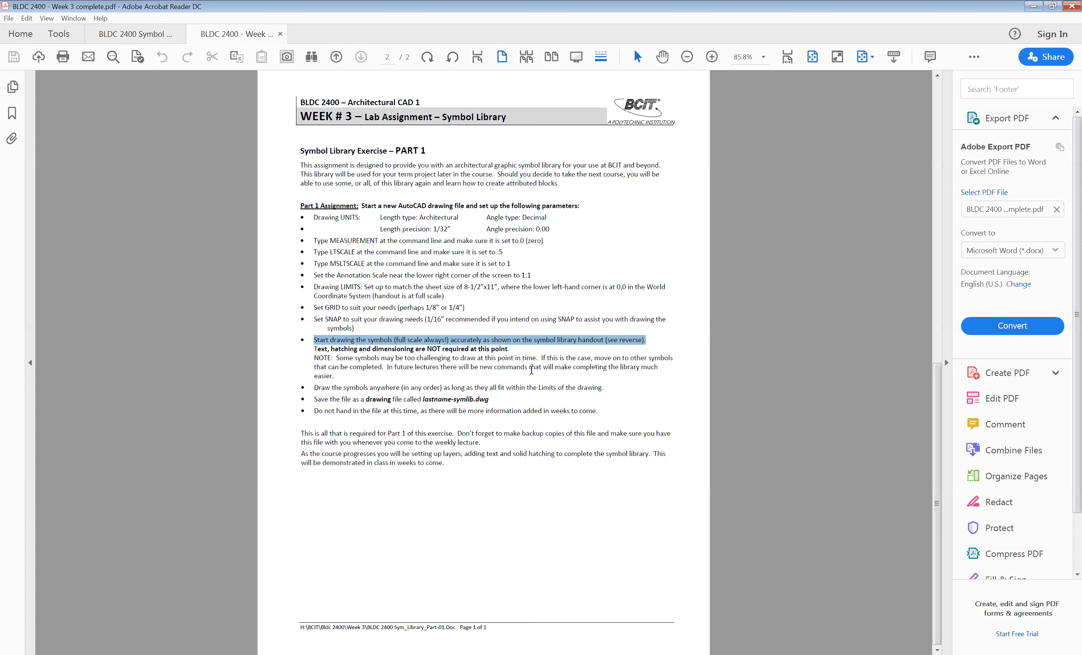
pyautogui.moveTo(490, 319)
pyautogui.mouseDown()
pyautogui.moveTo(333, 215)
pyautogui.moveTo(297, 152)
pyautogui.mouseUp()
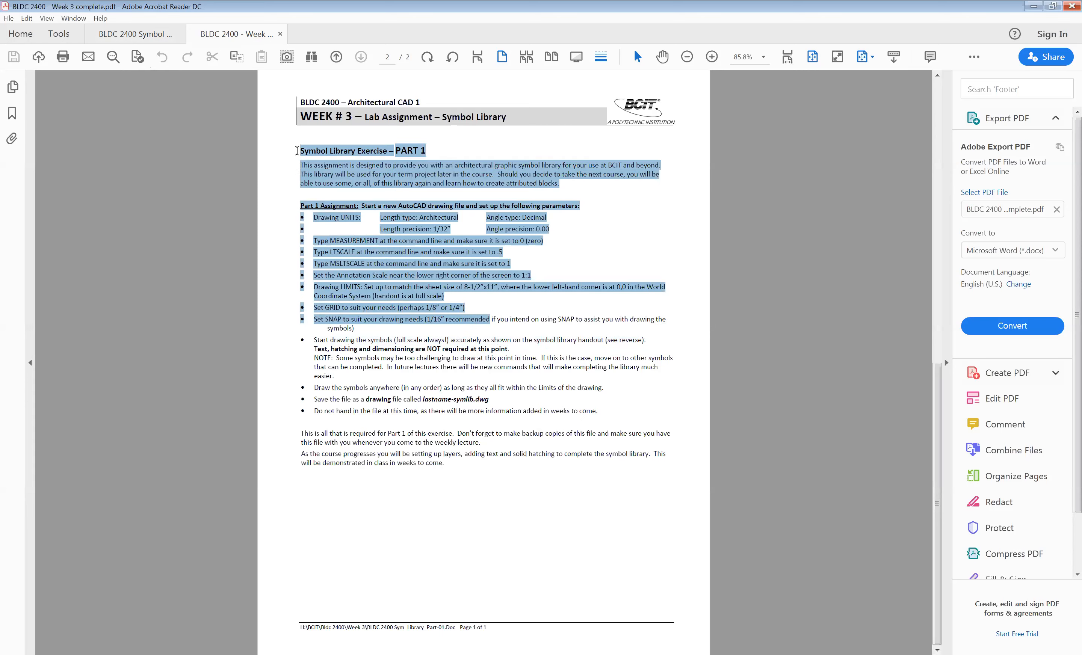
pyautogui.click(456, 463)
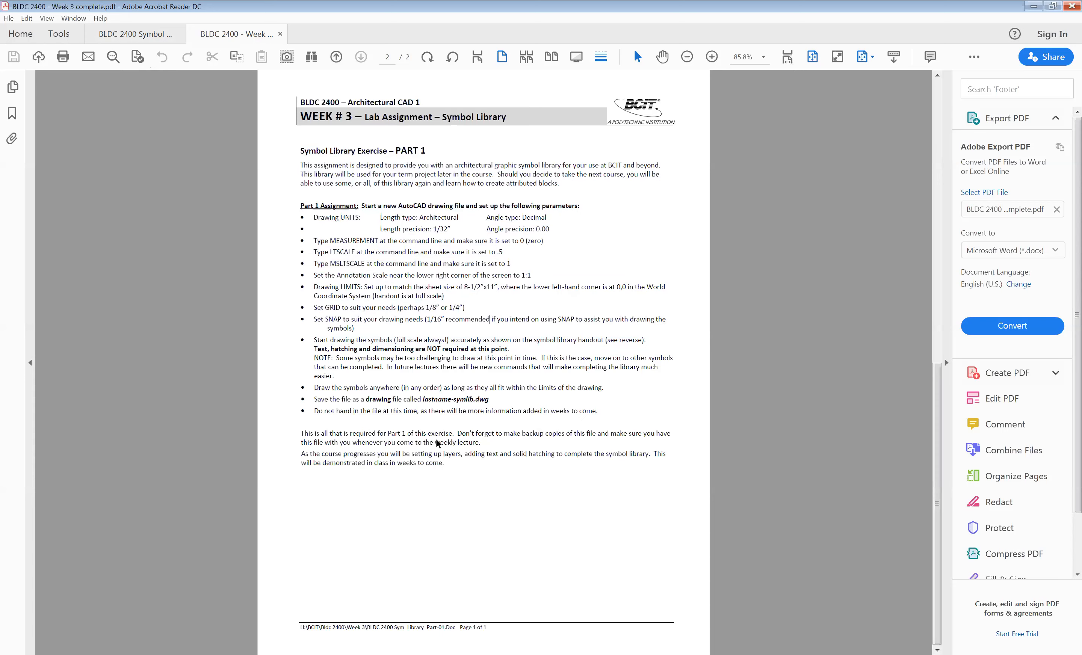
pyautogui.moveTo(445, 463)
pyautogui.mouseDown()
pyautogui.moveTo(351, 298)
pyautogui.moveTo(298, 151)
pyautogui.mouseUp()
pyautogui.click(468, 293)
pyautogui.click(148, 31)
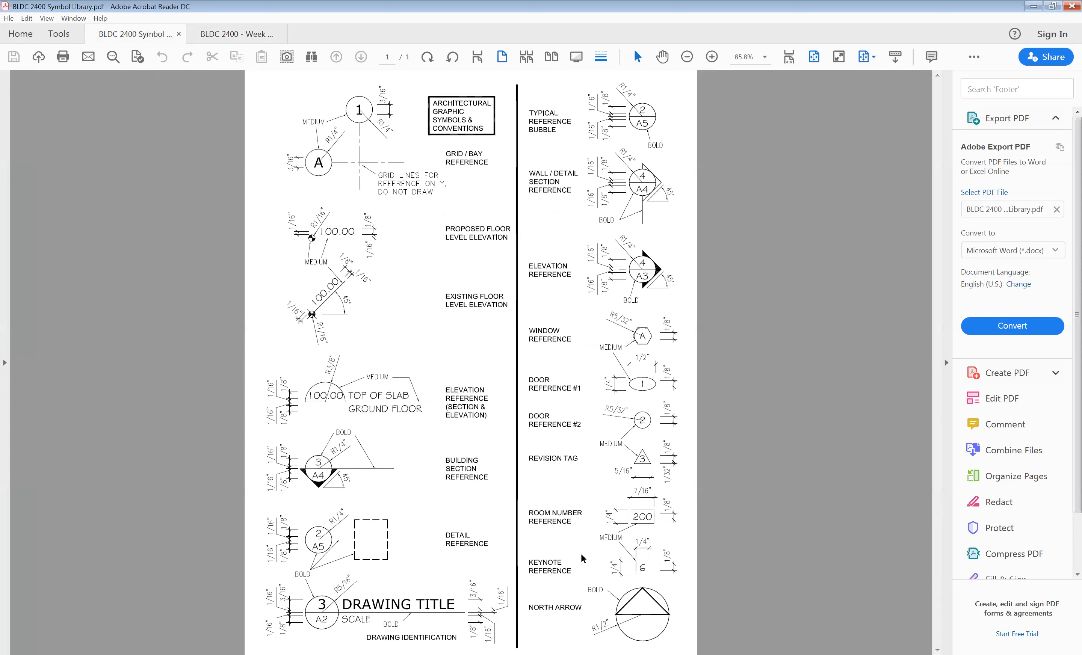
# - Review the assignment's MEASUREMENT, LTSCALE, MSLTSCALE, LIMITS and GRID requirements, and view the full symbol library sheet
pyautogui.hotkey('ctrl', 'Tab')
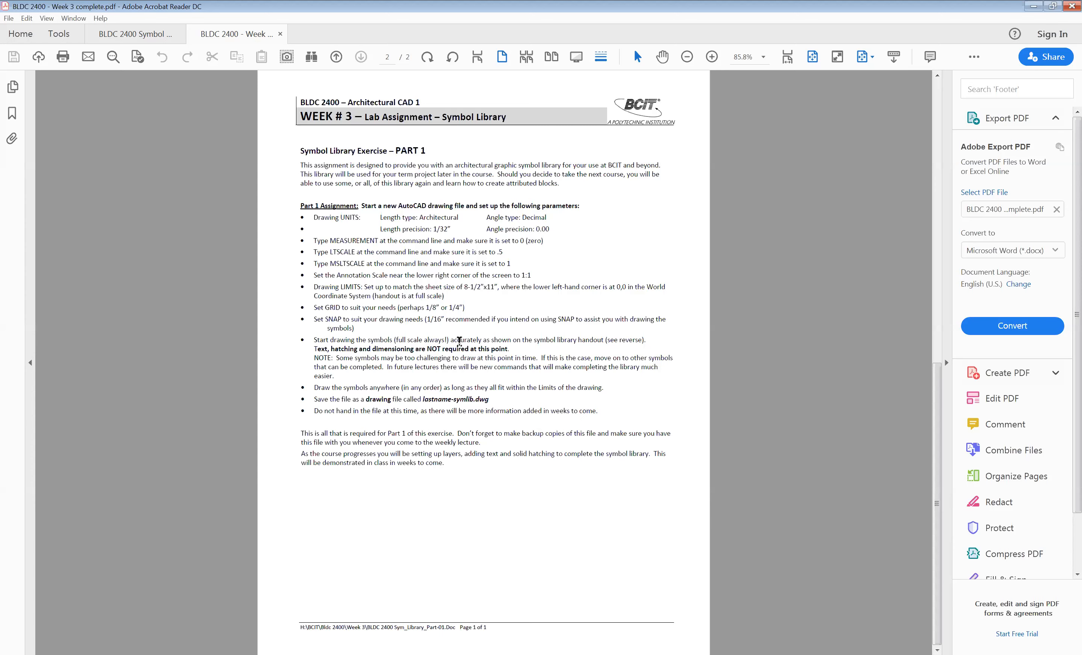
pyautogui.moveTo(329, 240); pyautogui.dragTo(513, 261)
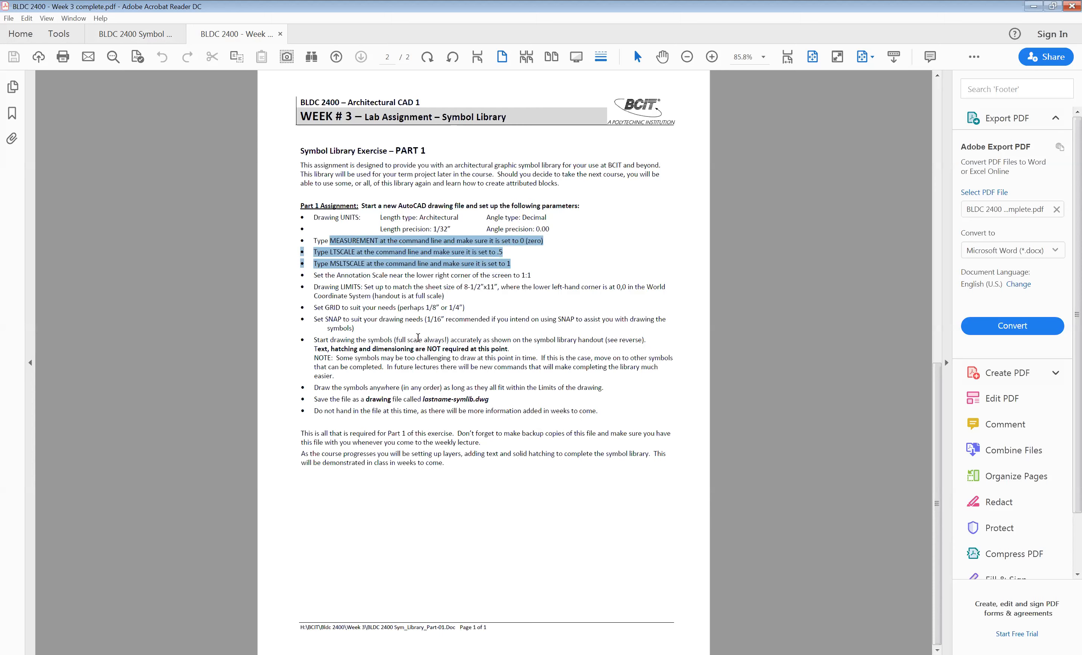
pyautogui.moveTo(312, 288)
pyautogui.mouseDown()
pyautogui.moveTo(413, 299)
pyautogui.moveTo(663, 292)
pyautogui.moveTo(453, 300)
pyautogui.moveTo(472, 306)
pyautogui.mouseUp()
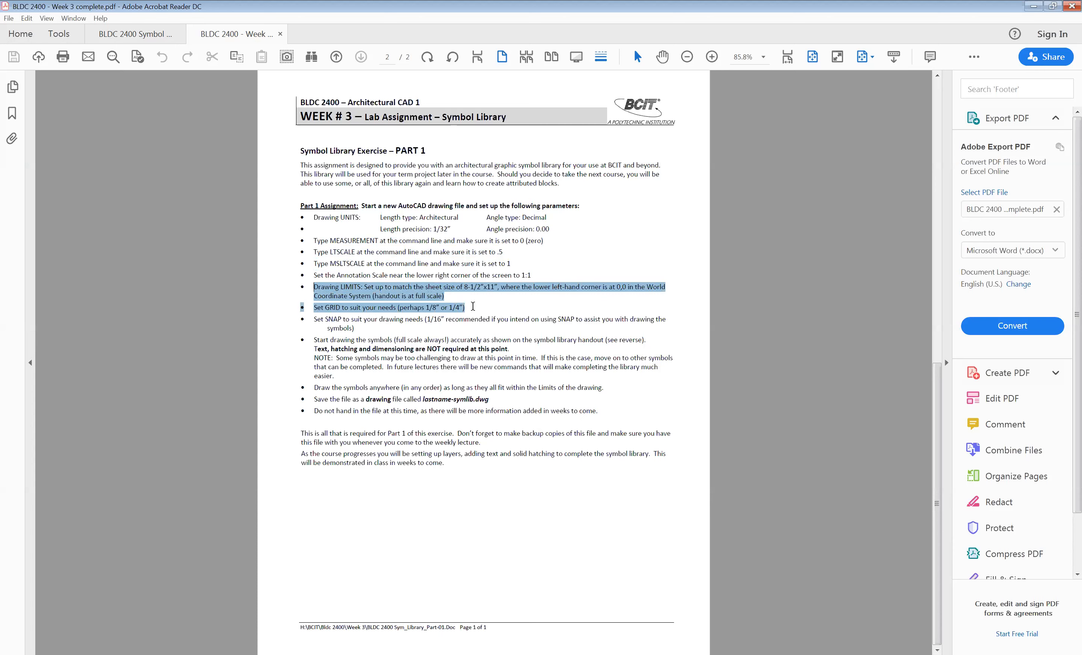
pyautogui.click(455, 306)
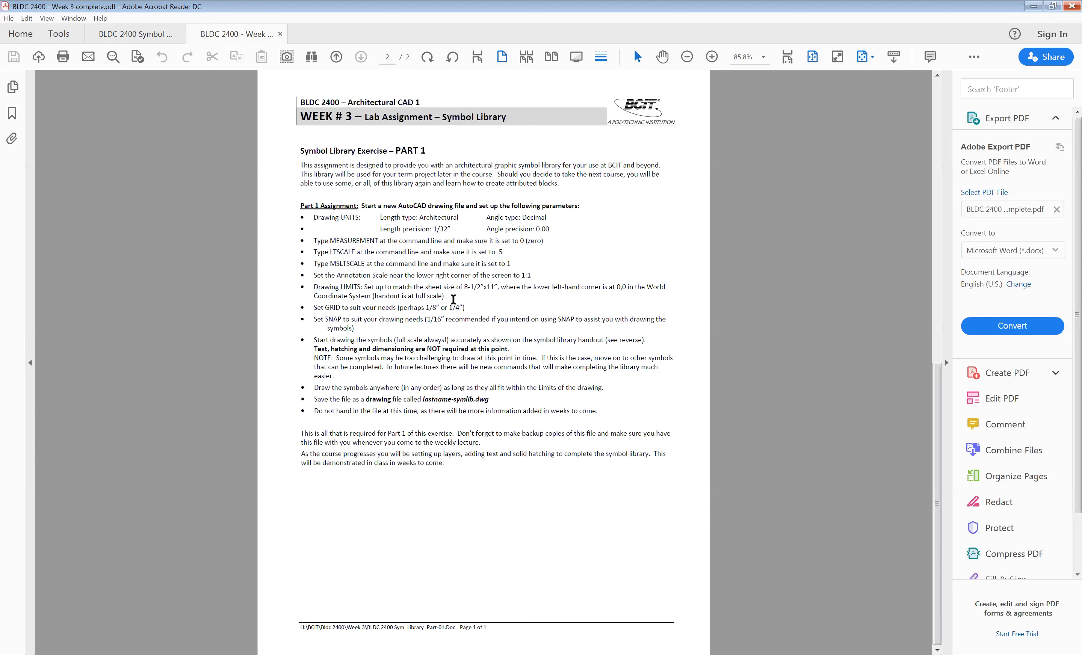
pyautogui.moveTo(313, 287)
pyautogui.mouseDown()
pyautogui.moveTo(462, 297)
pyautogui.moveTo(497, 287)
pyautogui.mouseUp()
pyautogui.click(478, 290)
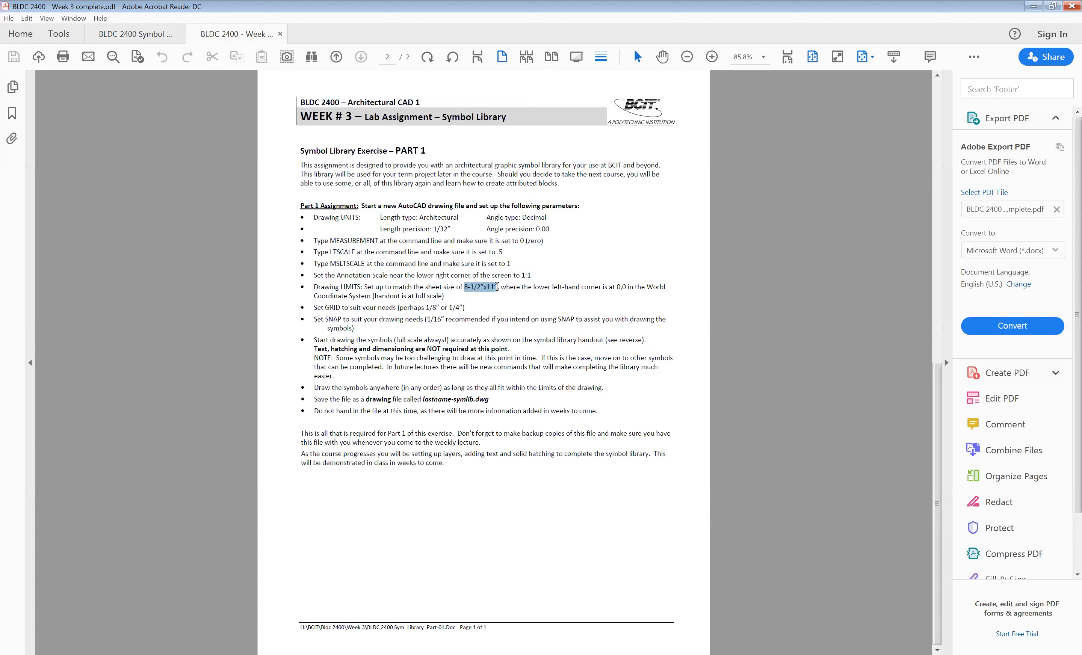
pyautogui.click(484, 310)
pyautogui.click(150, 33)
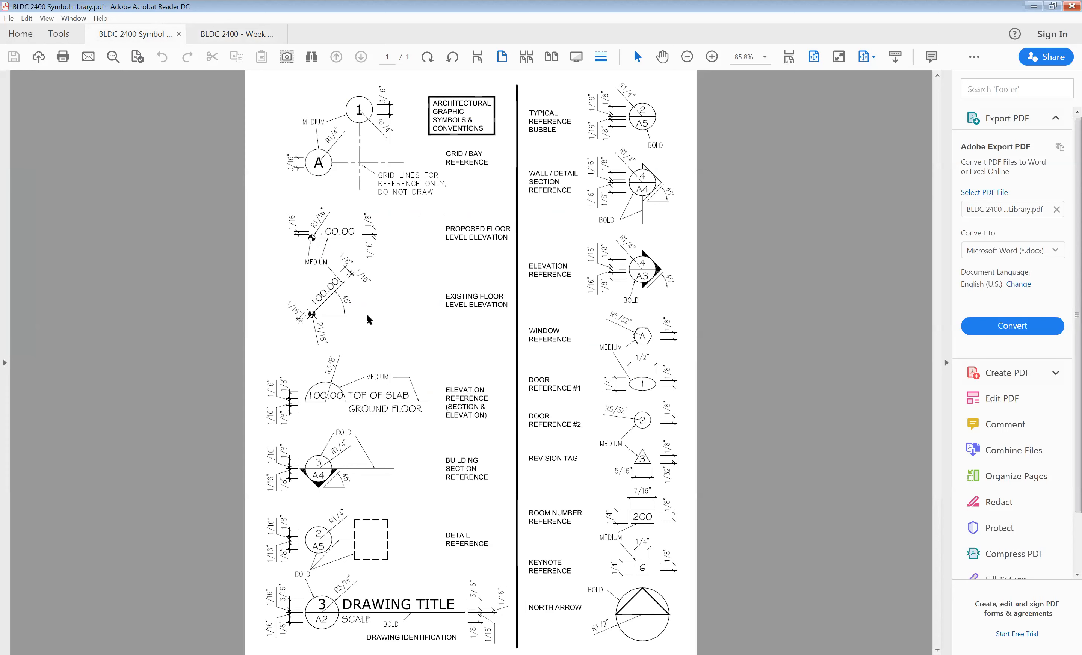
pyautogui.keyDown('ctrl'); pyautogui.scroll(-1, 489, 337); pyautogui.keyUp('ctrl')
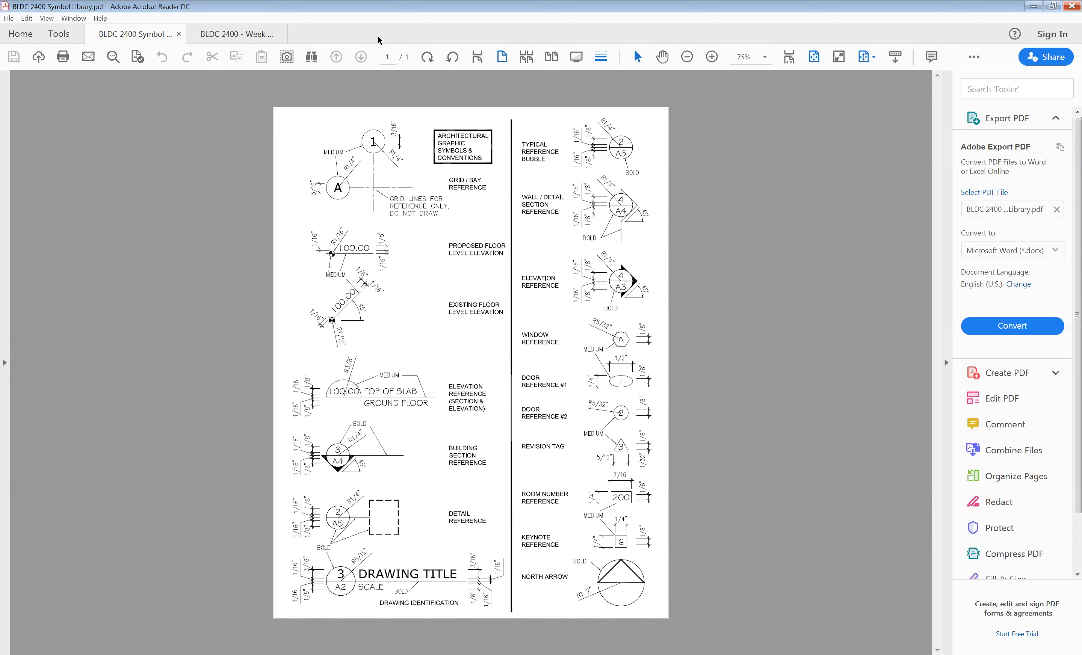
# - Switch to AutoCAD with the Week 3 demo drawing displayed
pyautogui.hotkey('alt', 'Tab')
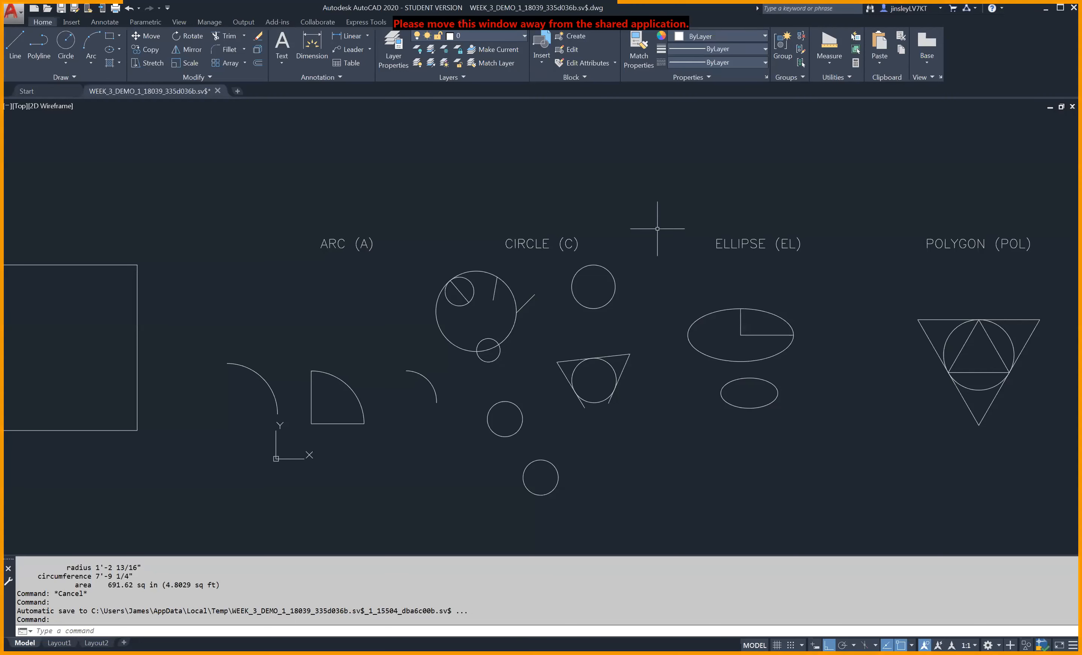
pyautogui.hotkey('alt', 'Tab')
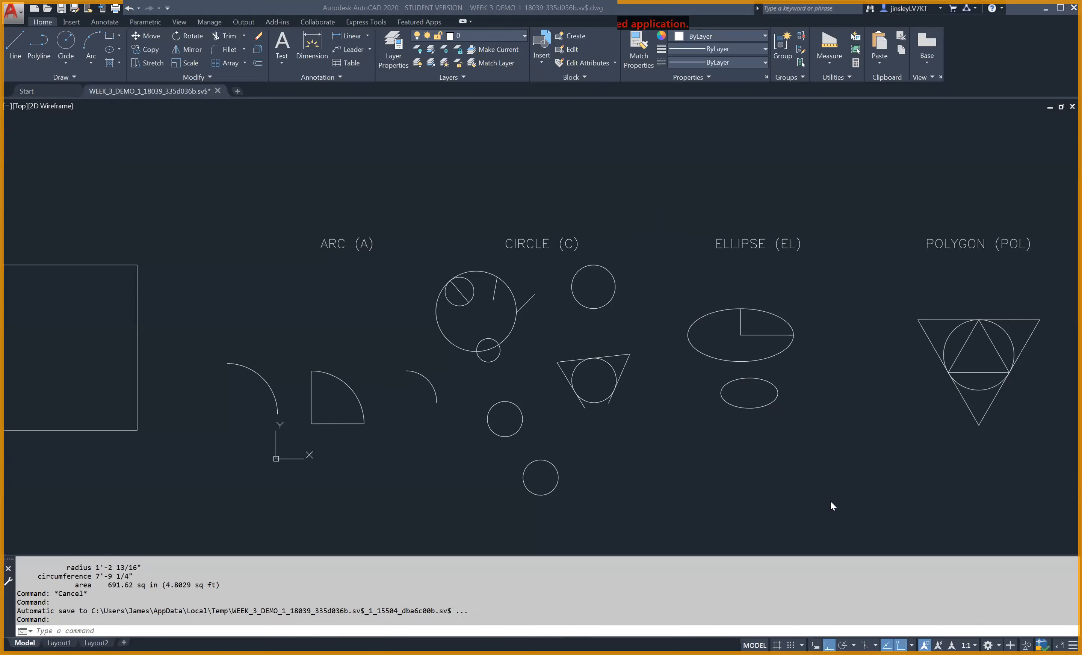
pyautogui.hotkey('alt', 'Tab')
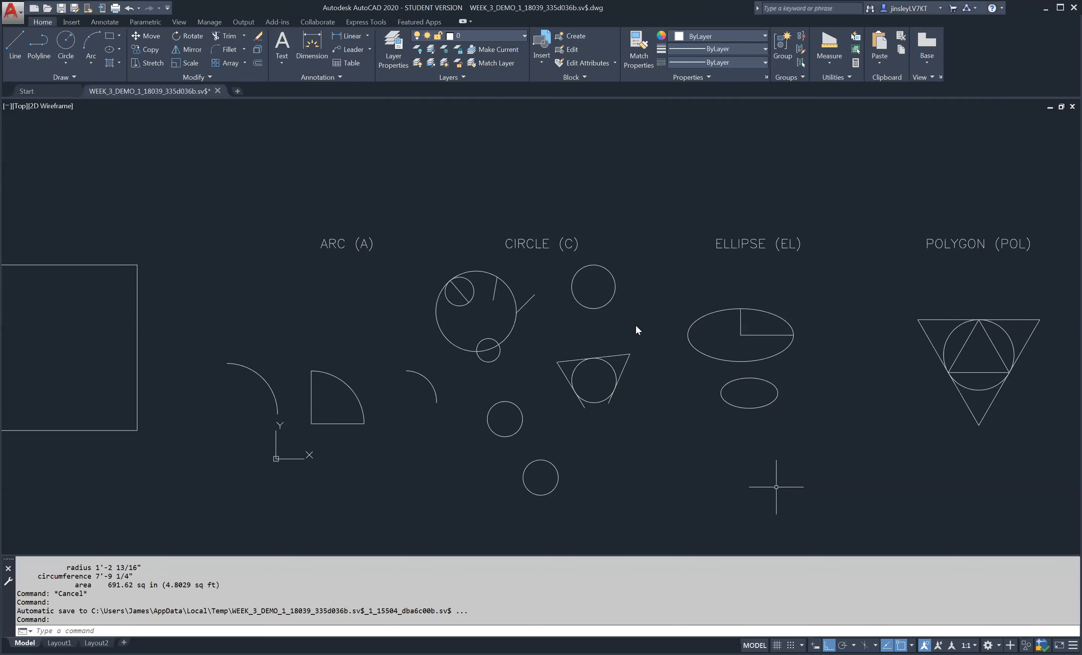
pyautogui.scroll(-2, 636, 330)
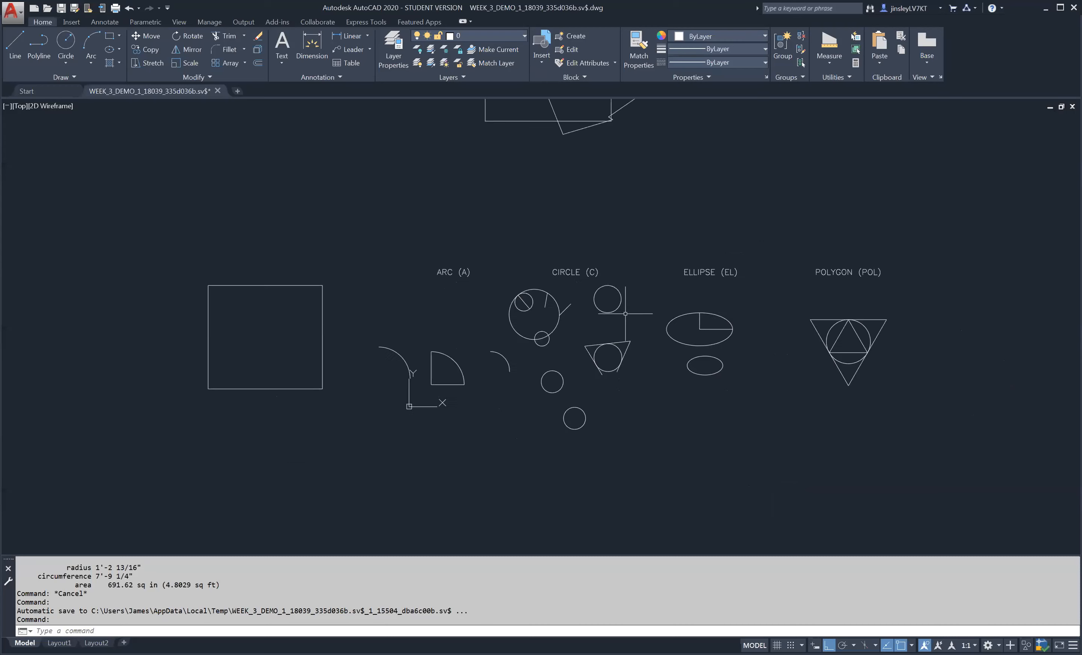
pyautogui.moveTo(647, 325); pyautogui.dragTo(656, 344, button='middle')
# - Create a new drawing from the acad template
pyautogui.hotkey('ctrl', 'n')
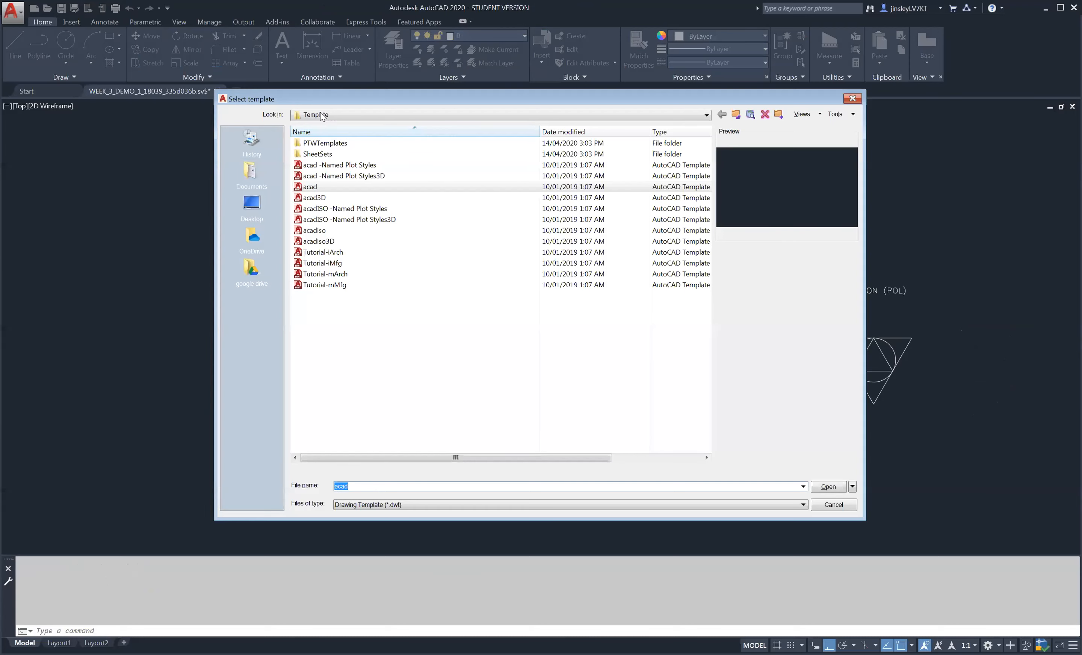
pyautogui.click(853, 99)
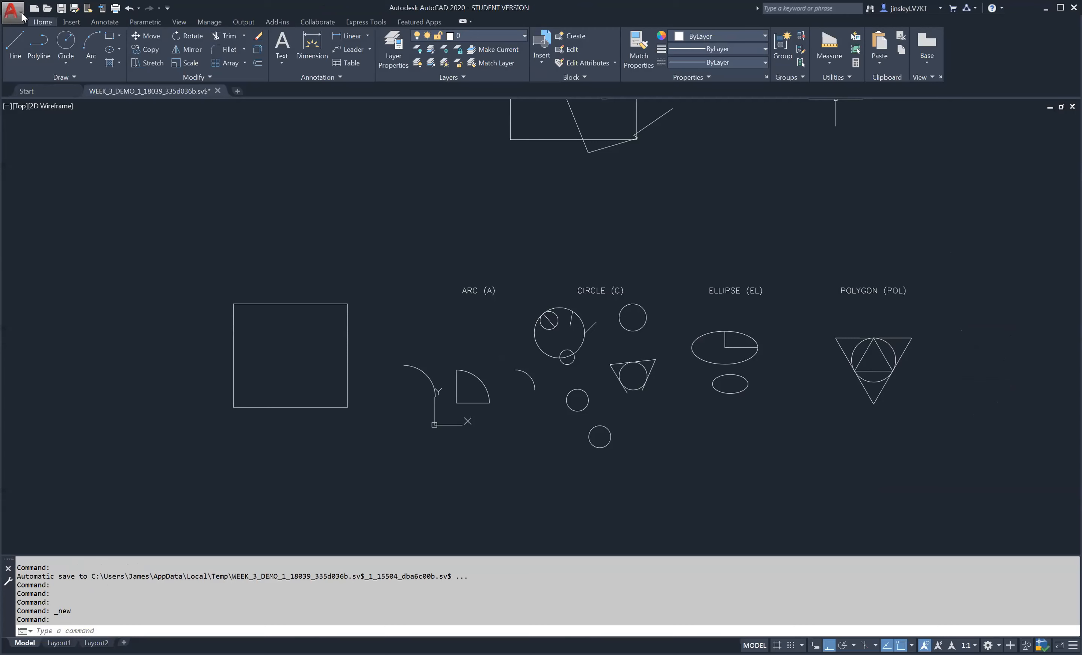
pyautogui.click(21, 16)
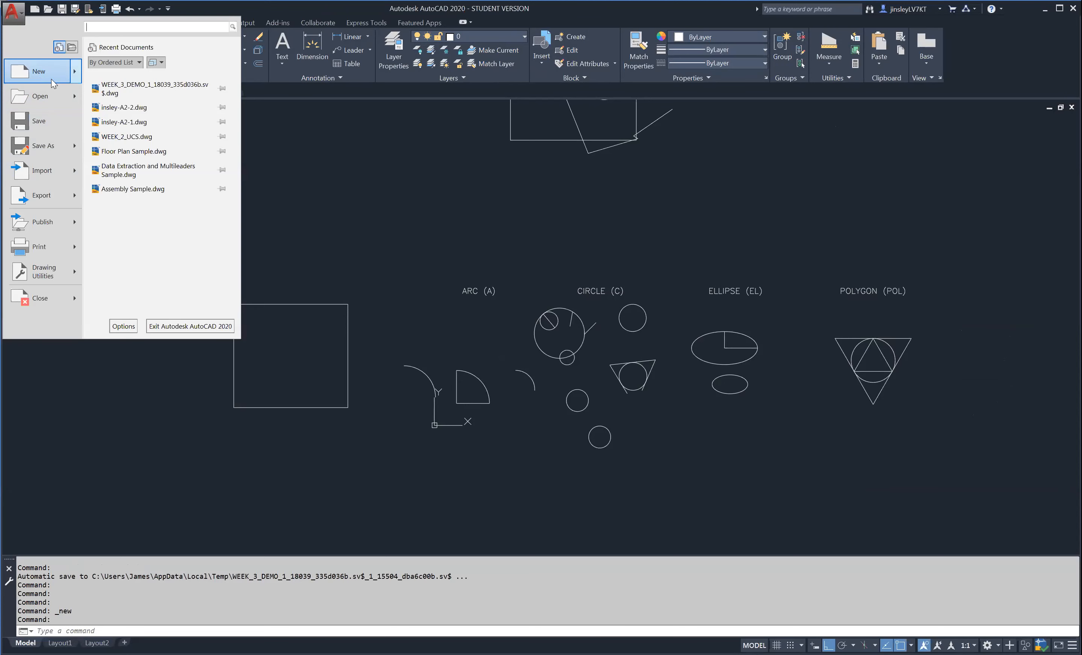
pyautogui.click(557, 247)
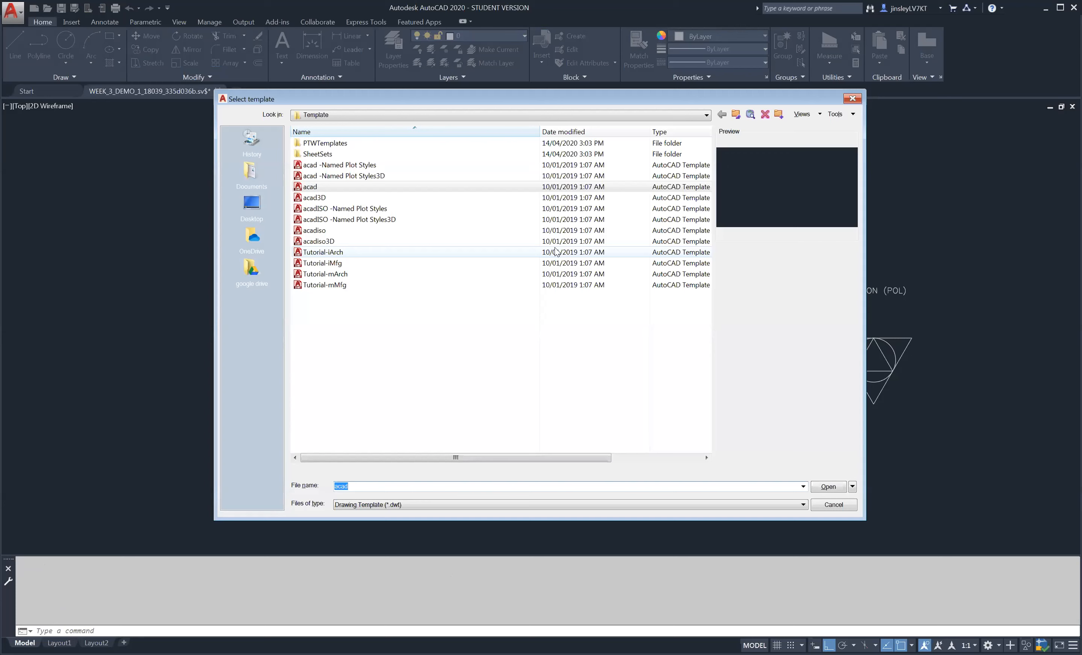
pyautogui.click(319, 187)
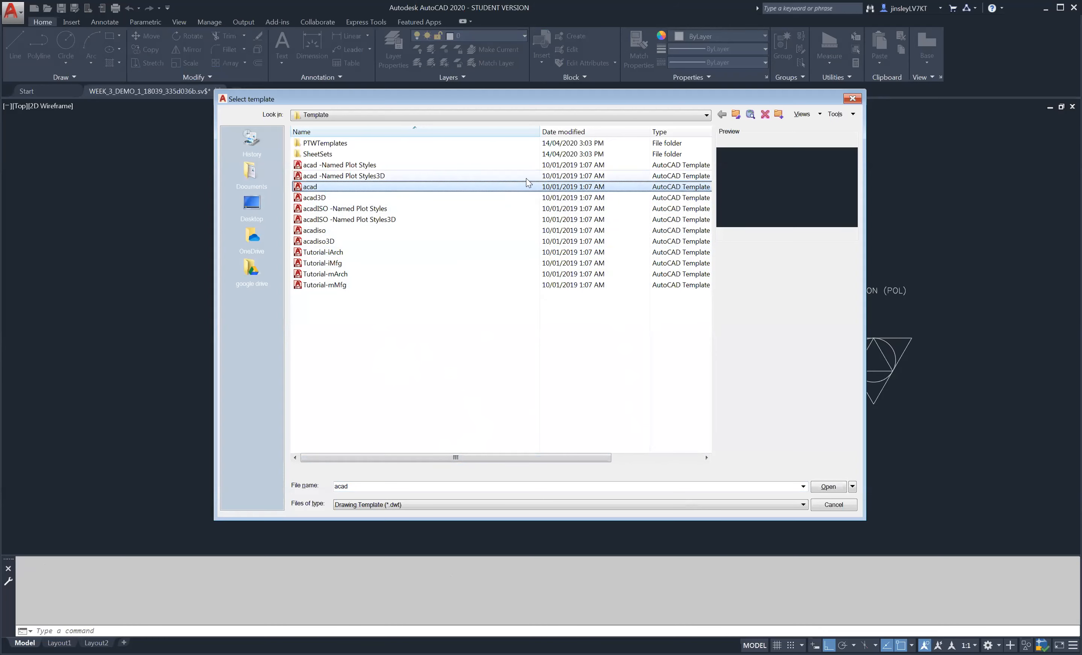
pyautogui.click(825, 487)
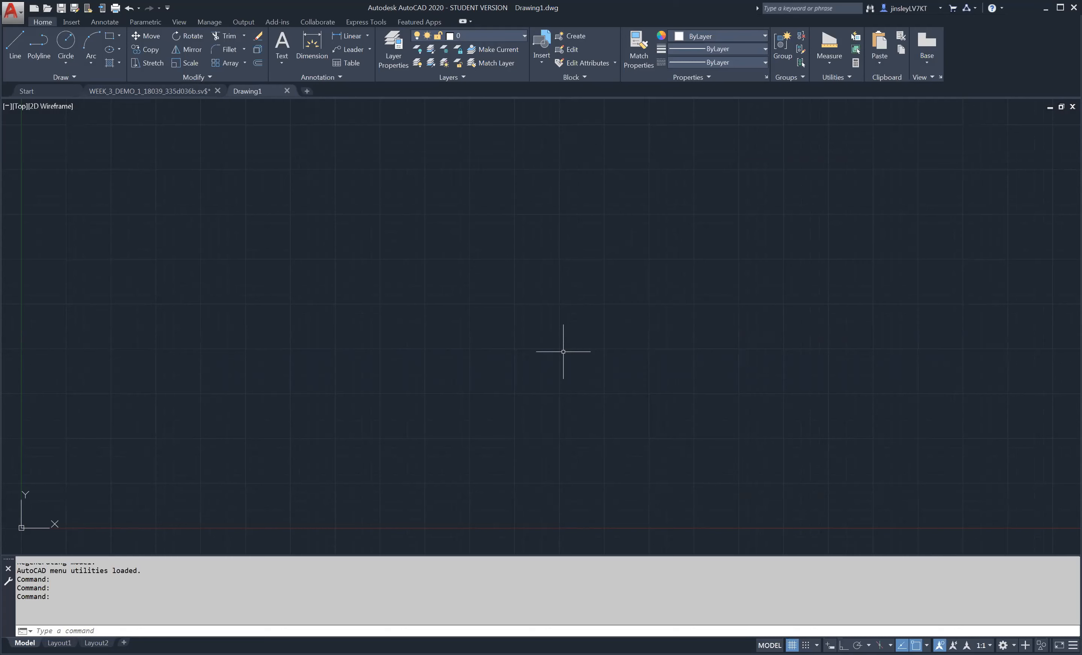
pyautogui.write('un')
pyautogui.press('Return')
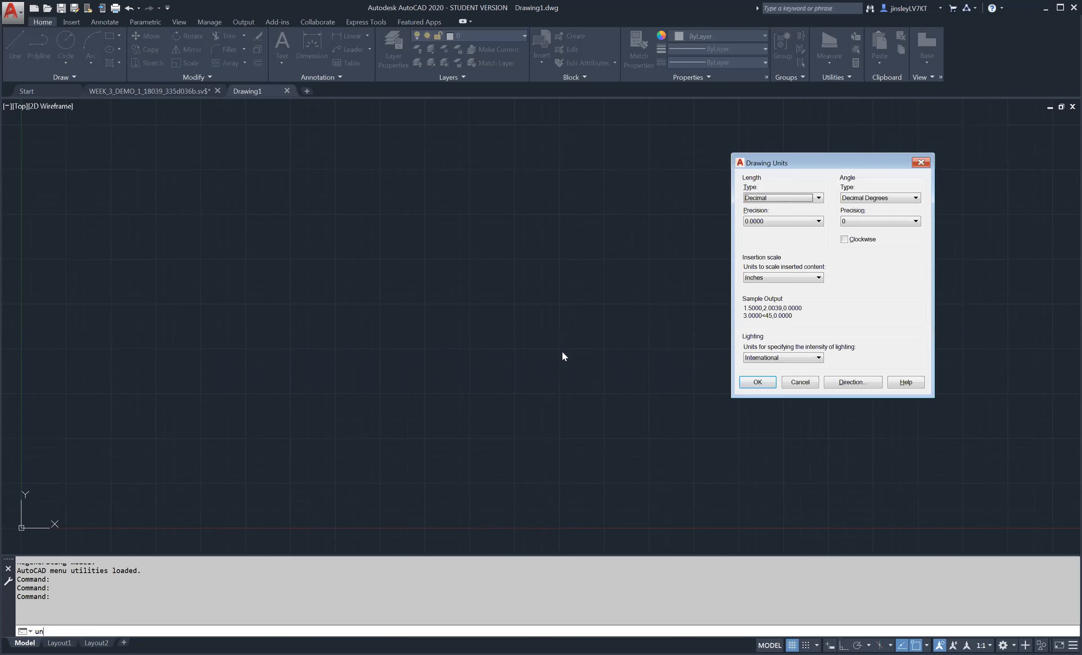
pyautogui.press('Return')
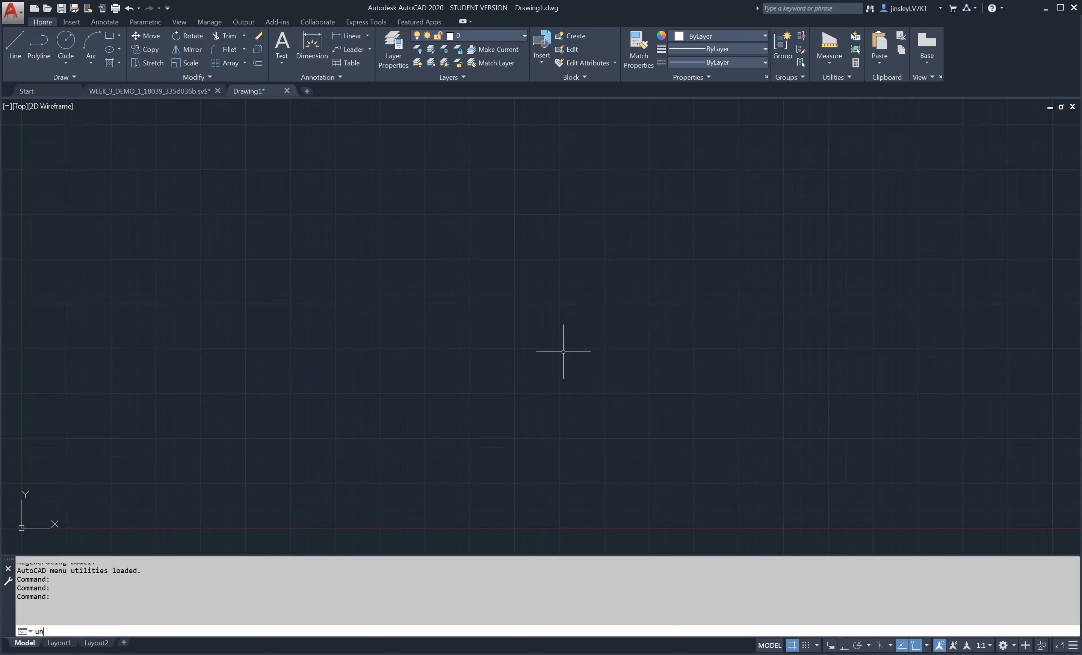
pyautogui.press('Escape')
pyautogui.press('Escape')
pyautogui.write('un')
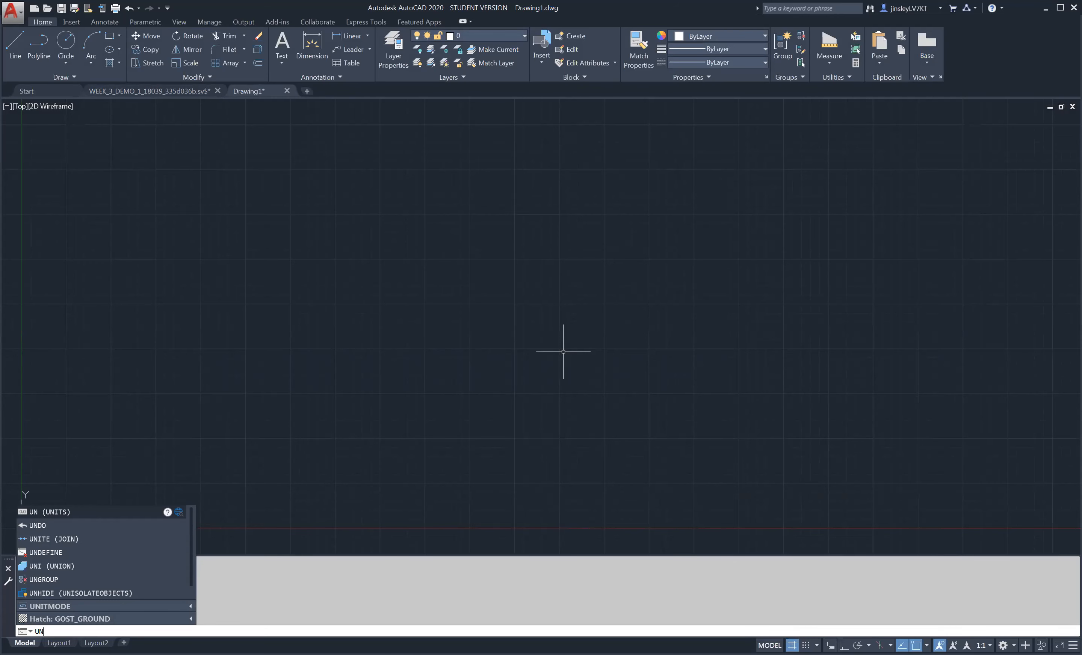
pyautogui.press('BackSpace')
pyautogui.press('BackSpace')
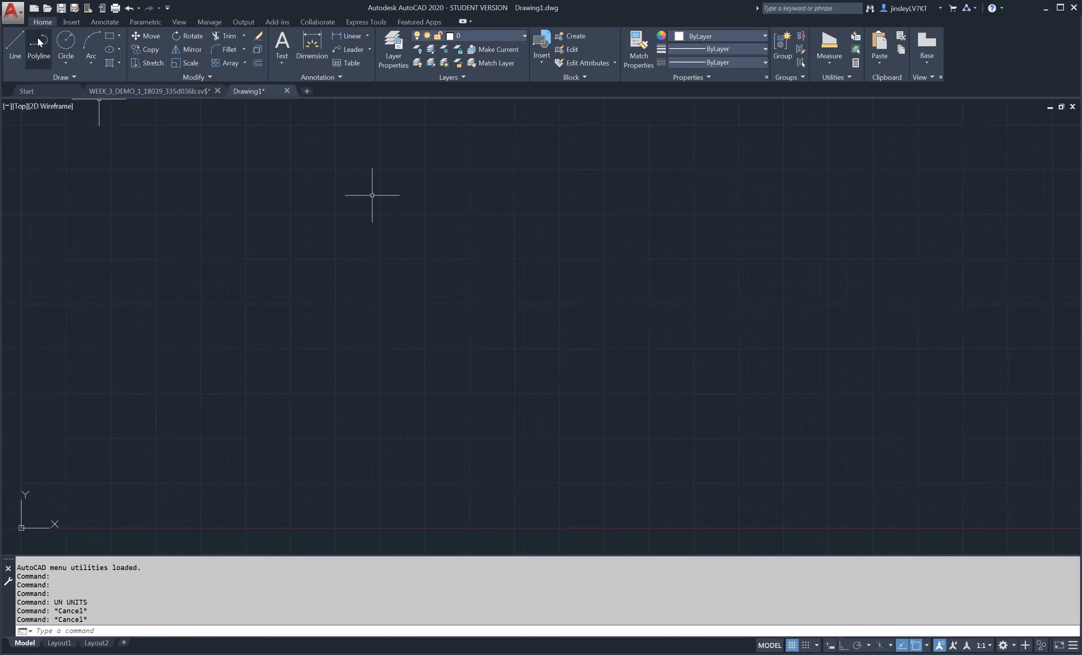
# - Set the drawing units to Architectural length with 0'-0 1/32" precision and Decimal Degrees angles with 0.00 precision
pyautogui.click(18, 13)
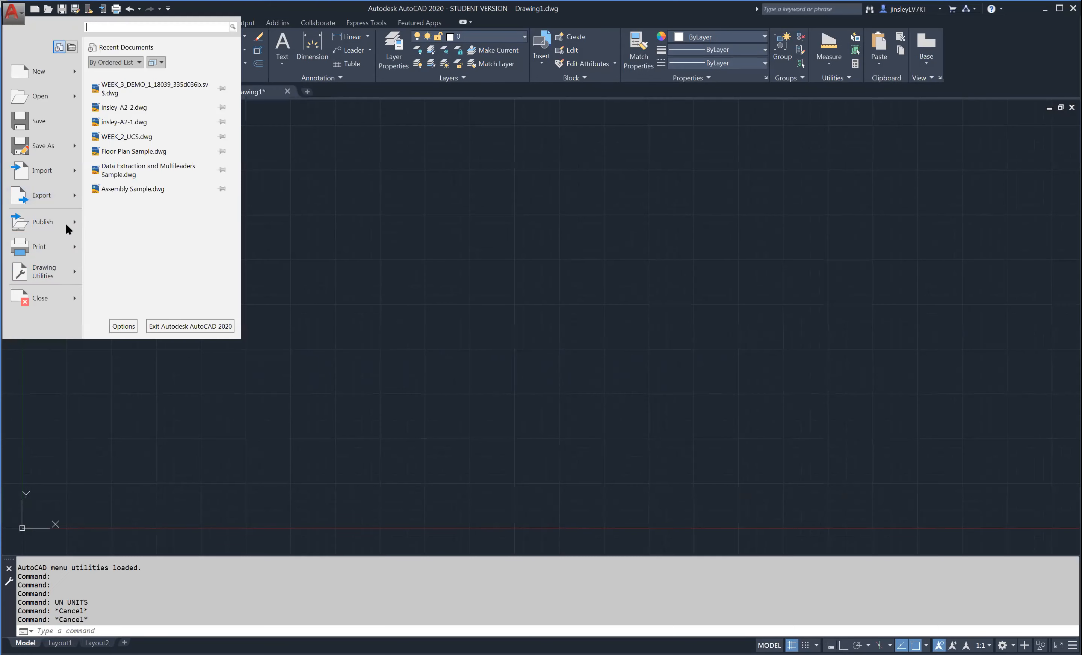
pyautogui.moveTo(58, 274)
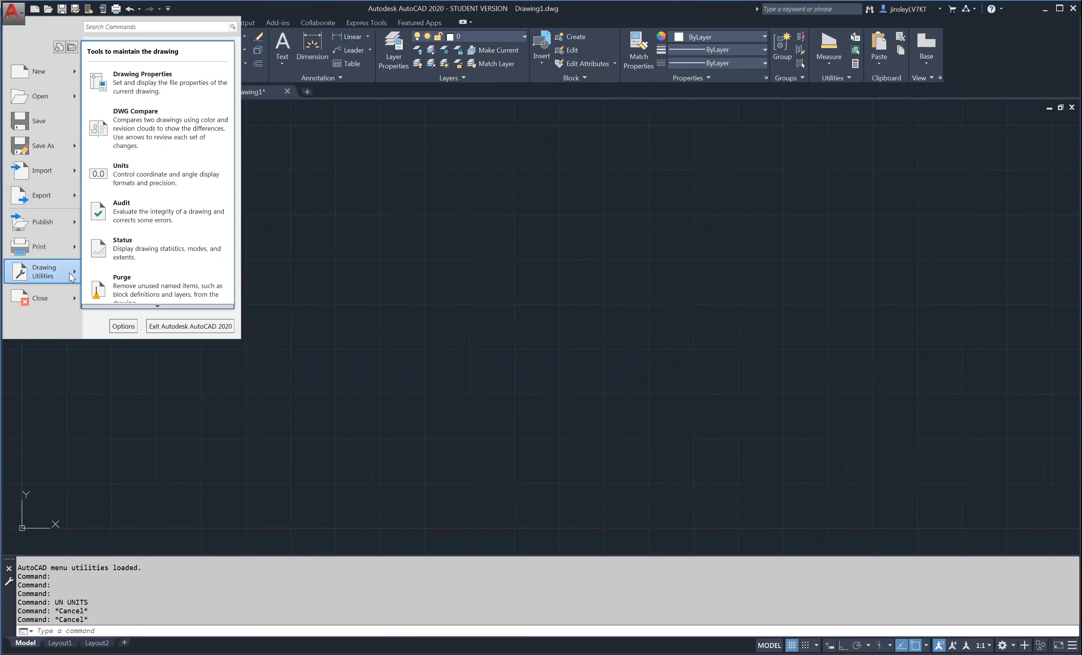
pyautogui.click(126, 178)
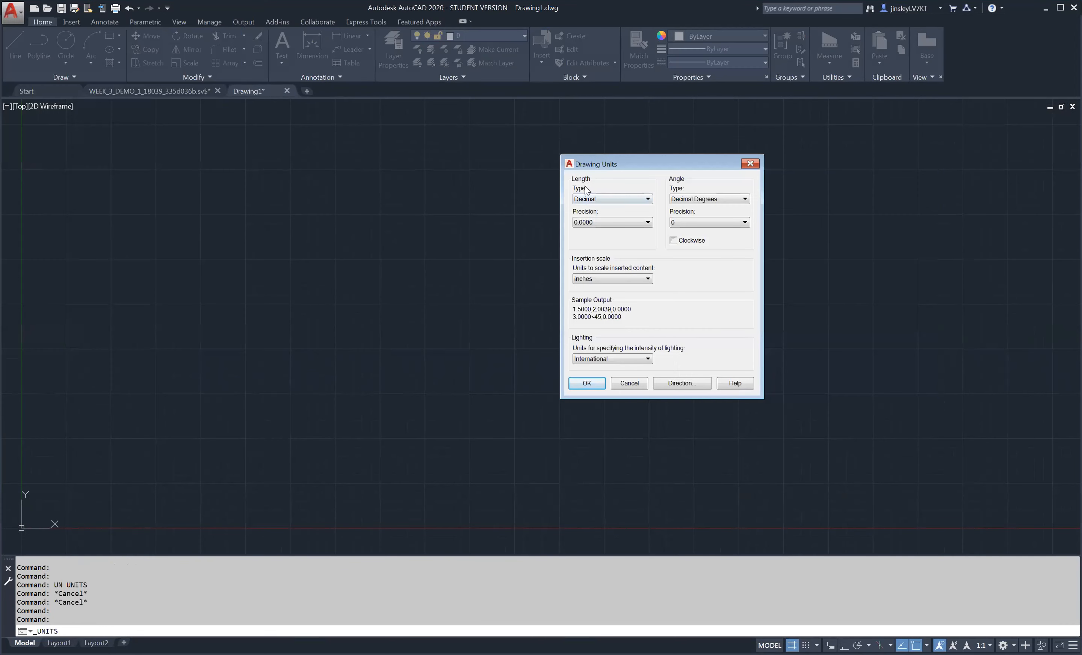
pyautogui.click(594, 199)
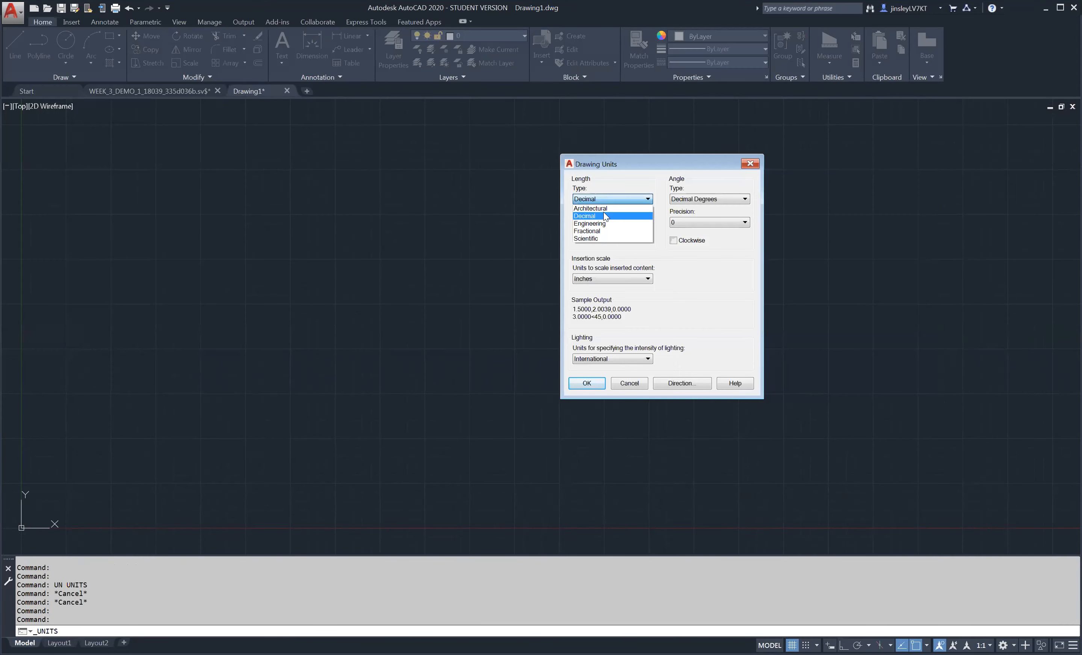
pyautogui.click(596, 208)
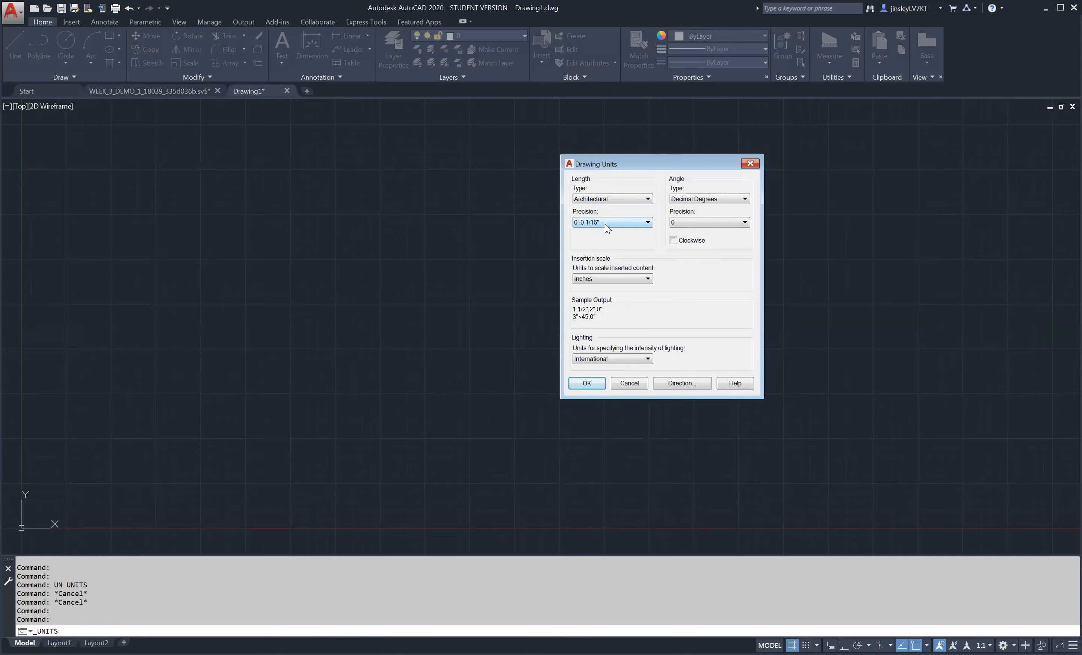
pyautogui.click(605, 225)
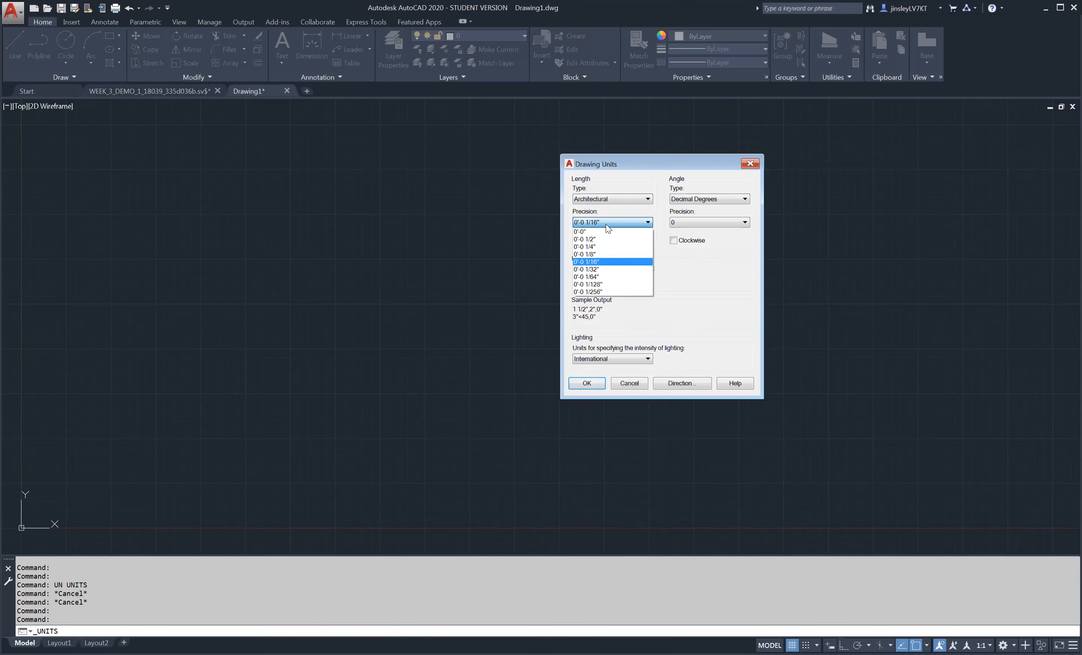
pyautogui.click(602, 268)
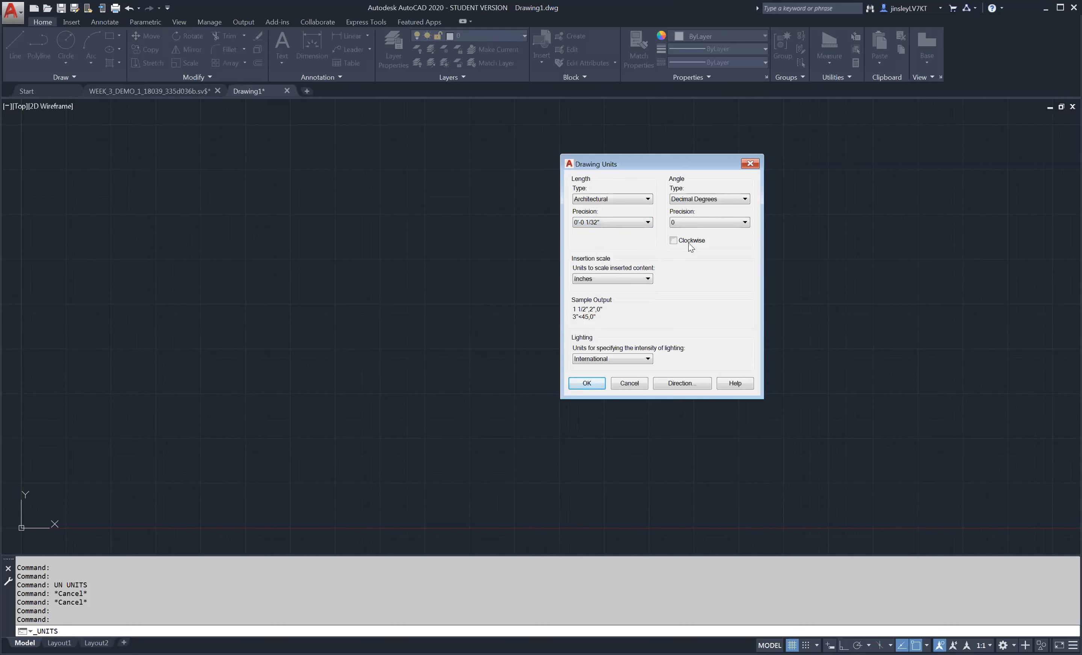
pyautogui.click(706, 222)
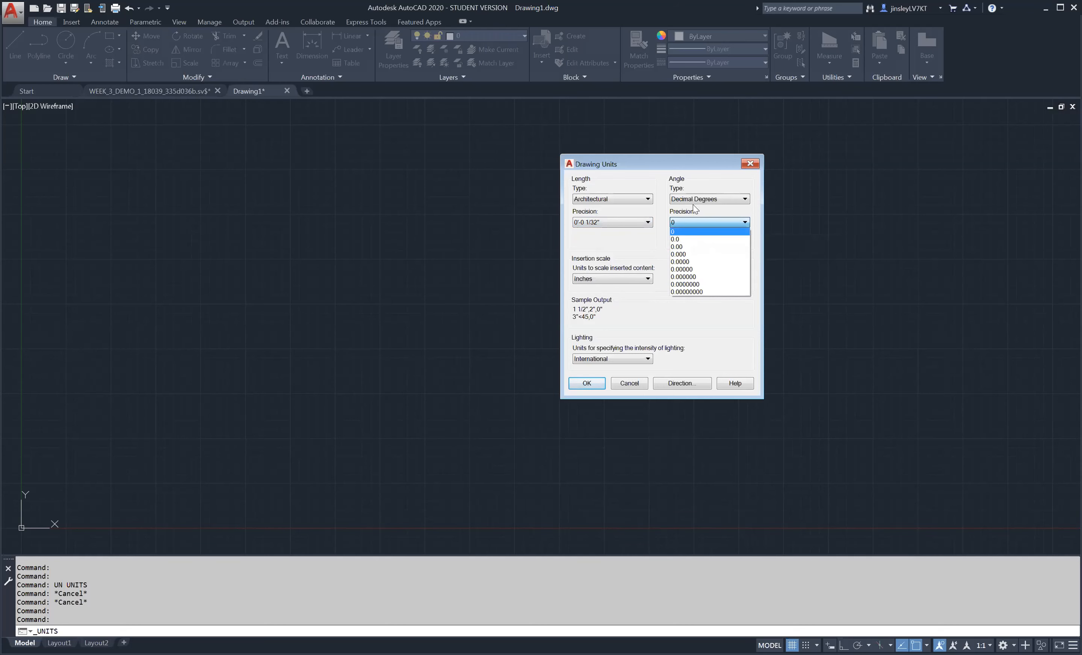
pyautogui.click(753, 270)
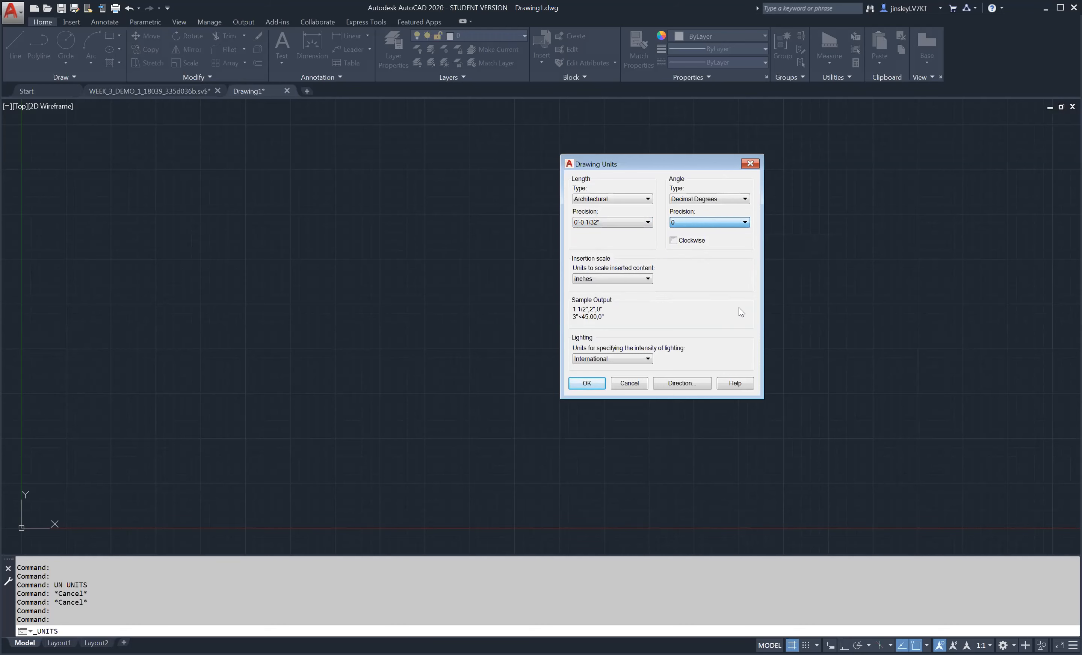
pyautogui.click(594, 388)
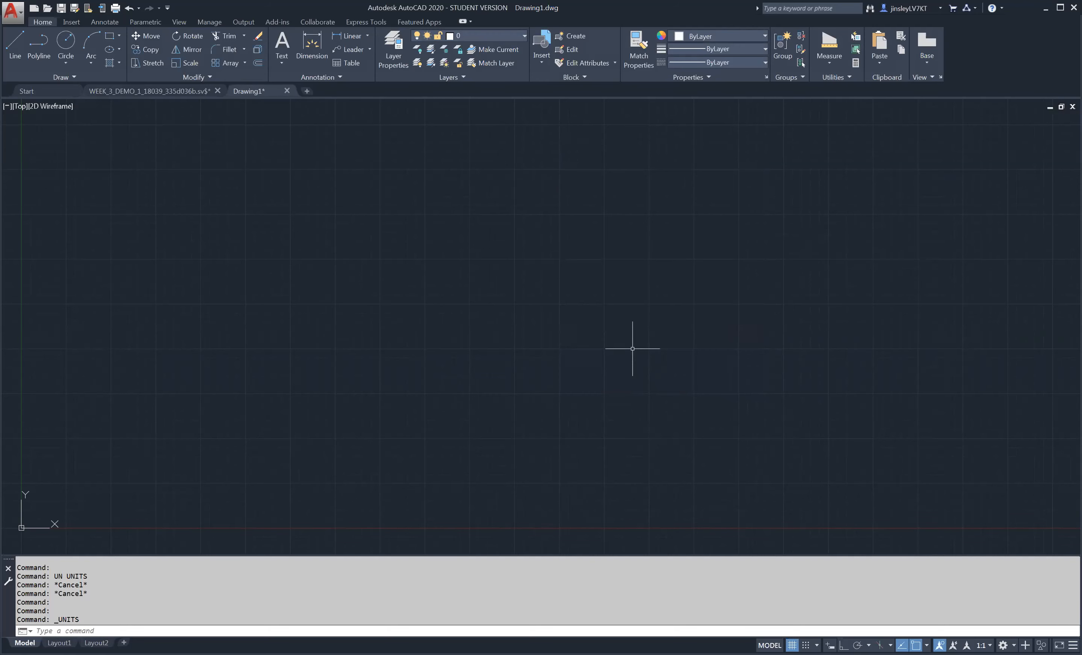
# - Change the drawing units' length precision to 0'-0 1/4", and restore it to 0'-0 1/32"
pyautogui.write('un')
pyautogui.press('Return')
pyautogui.click(614, 224)
pyautogui.click(607, 245)
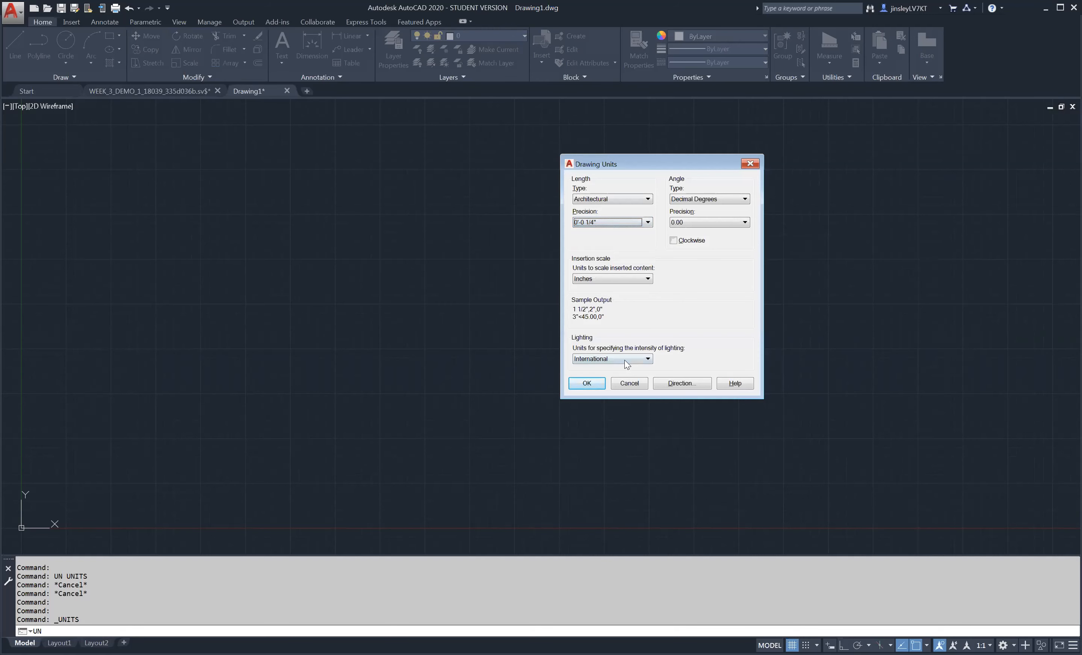
pyautogui.click(596, 386)
pyautogui.press('Return')
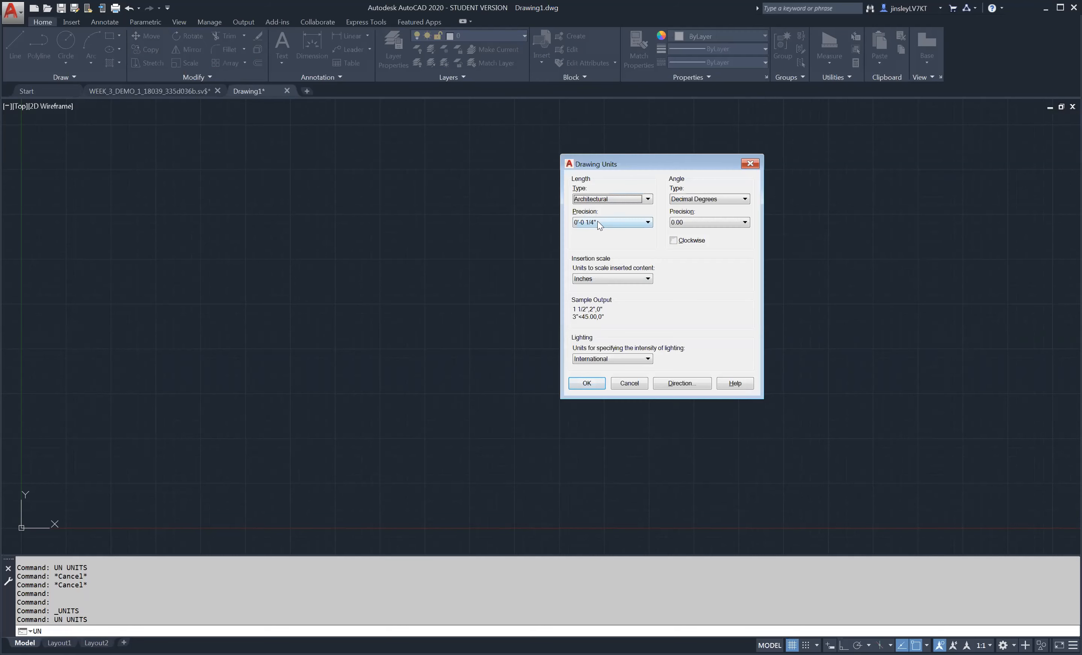
pyautogui.click(598, 221)
pyautogui.click(614, 268)
pyautogui.click(587, 383)
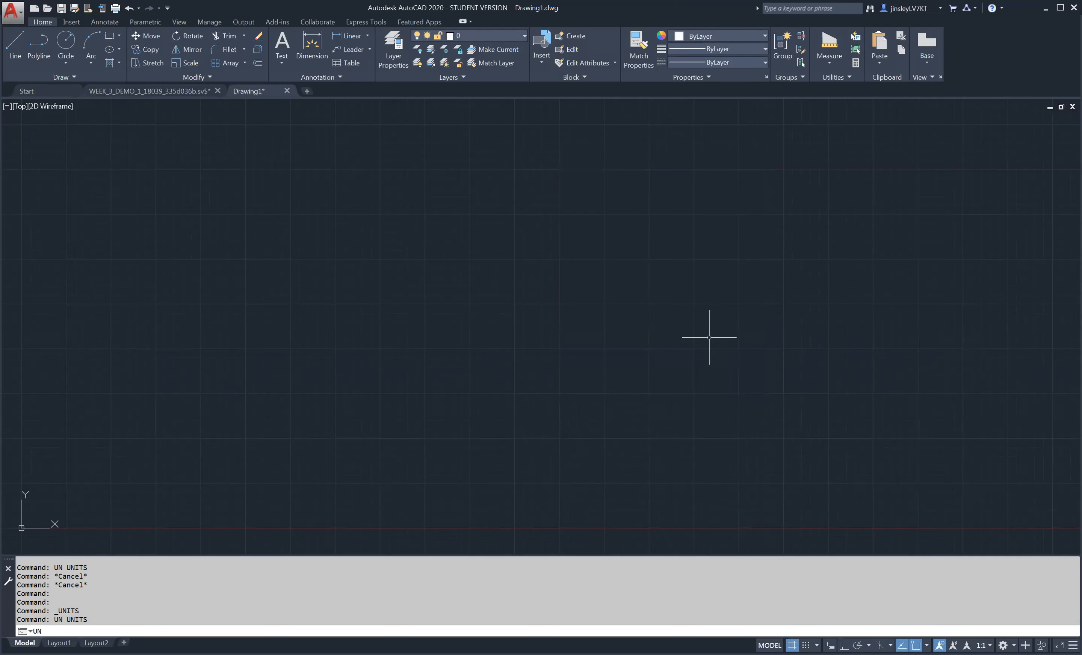
pyautogui.press('Return')
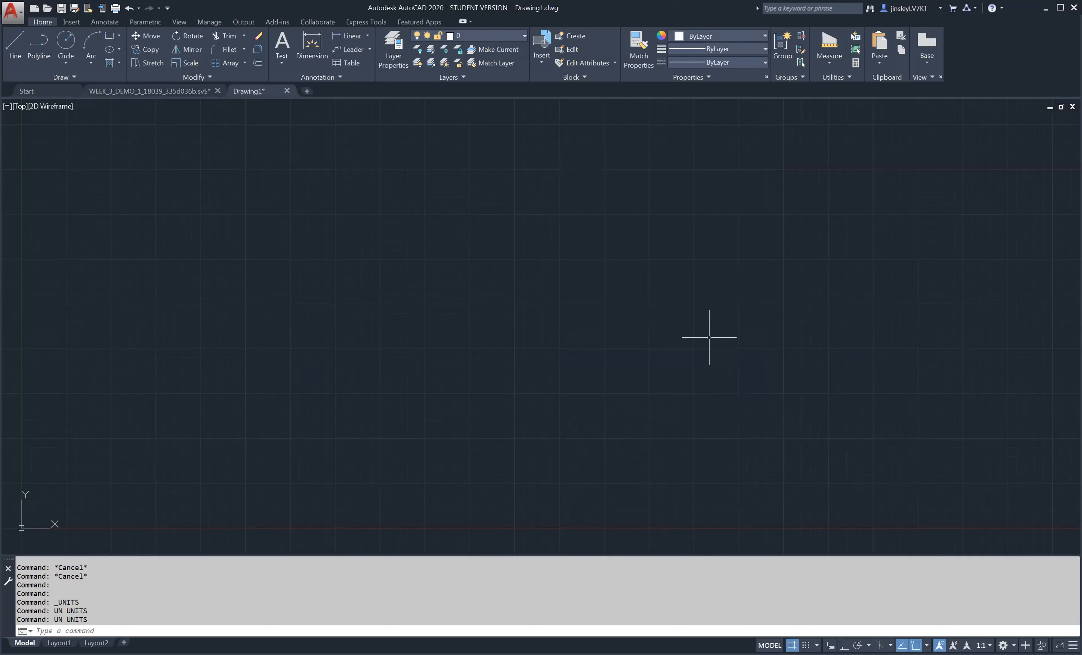
# - Set the MEASUREMENT system variable to 0
pyautogui.write('measurement')
pyautogui.press('Return')
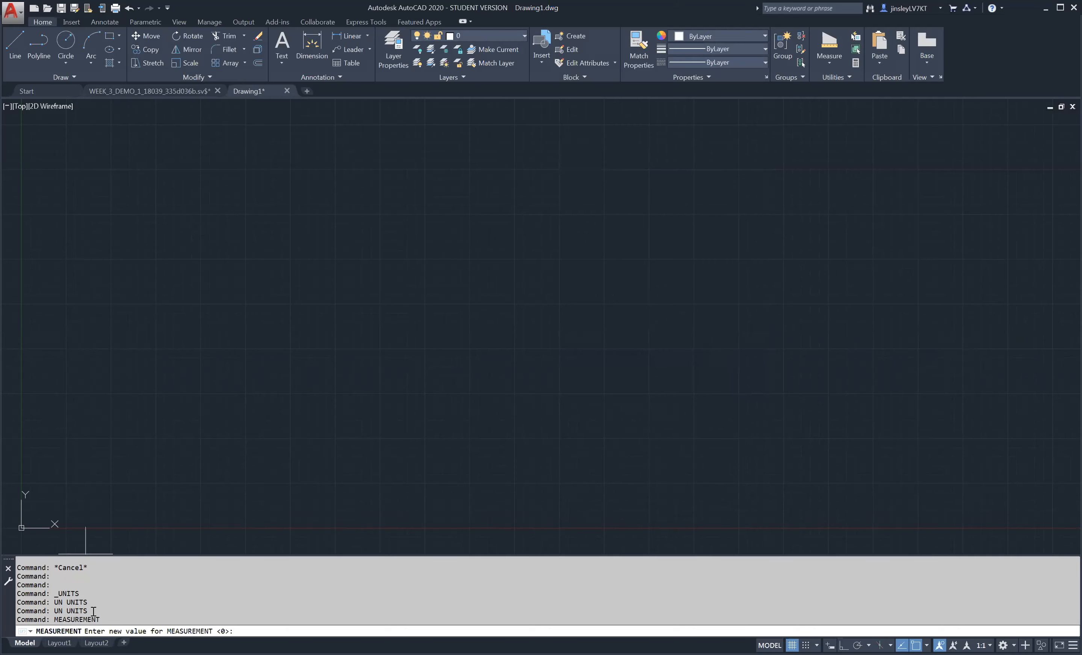
pyautogui.moveTo(107, 620); pyautogui.dragTo(54, 621)
pyautogui.click(265, 635)
pyautogui.write('0')
pyautogui.press('Return')
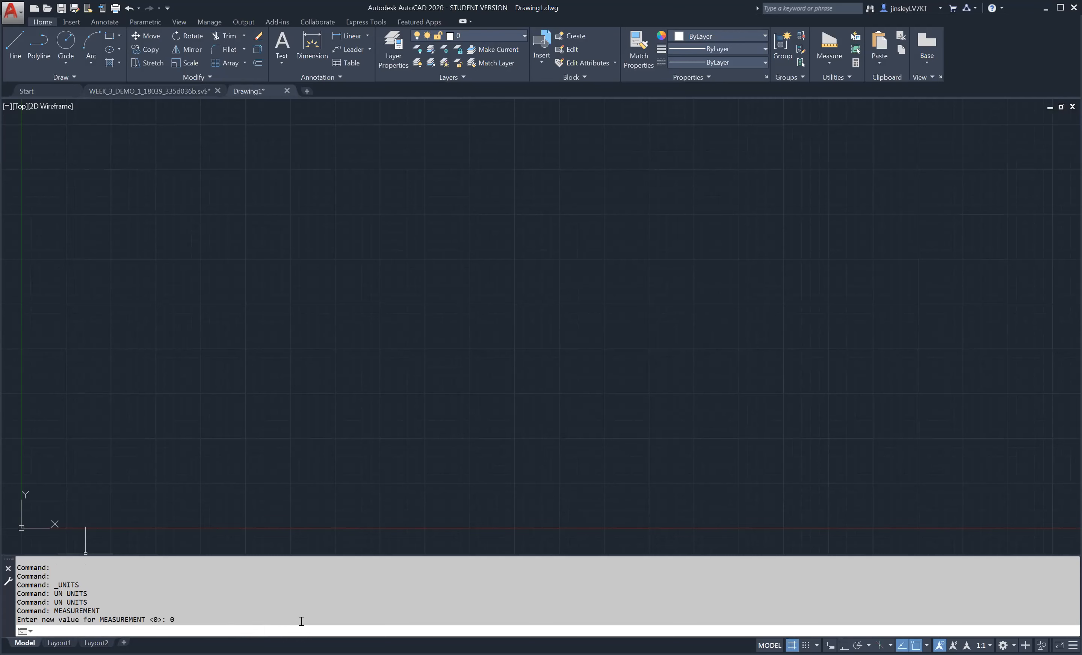
# - Set the drawing's linetype scale factor, LTSCALE, to 0.5
pyautogui.write('ltscale')
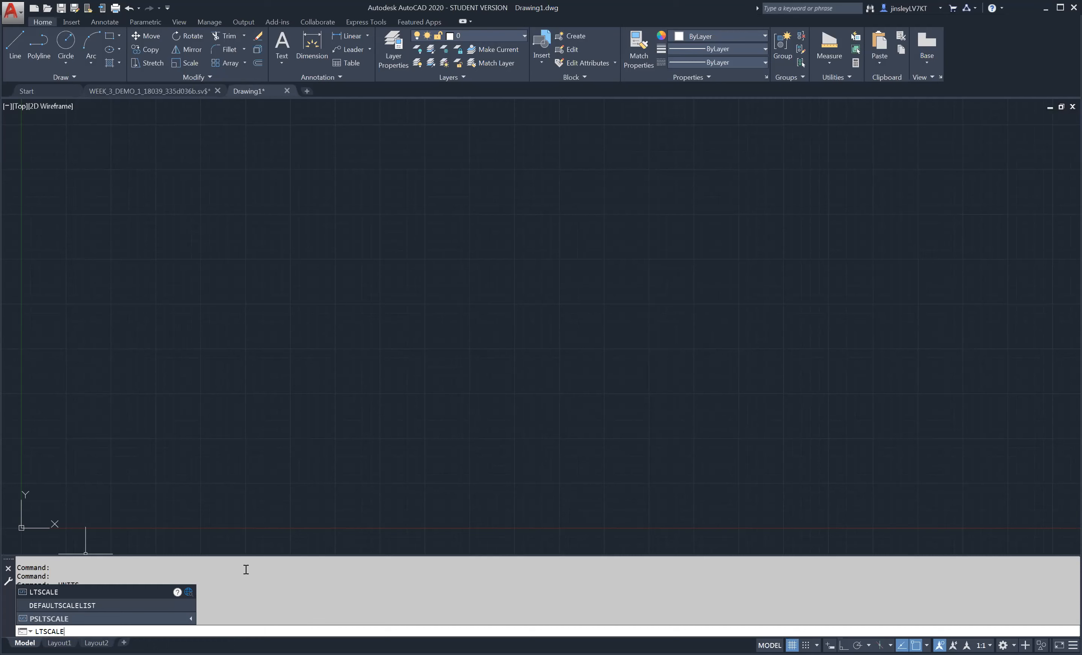
pyautogui.press('Return')
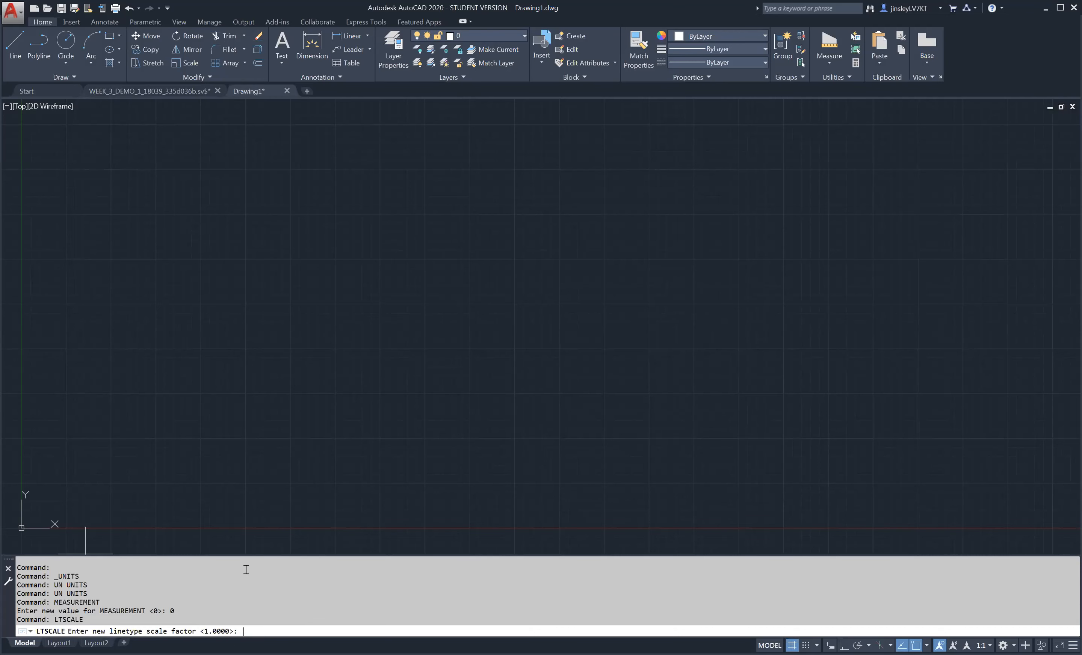
pyautogui.write('.5')
pyautogui.press('BackSpace')
pyautogui.press('BackSpace')
pyautogui.write('0.5')
pyautogui.press('Return')
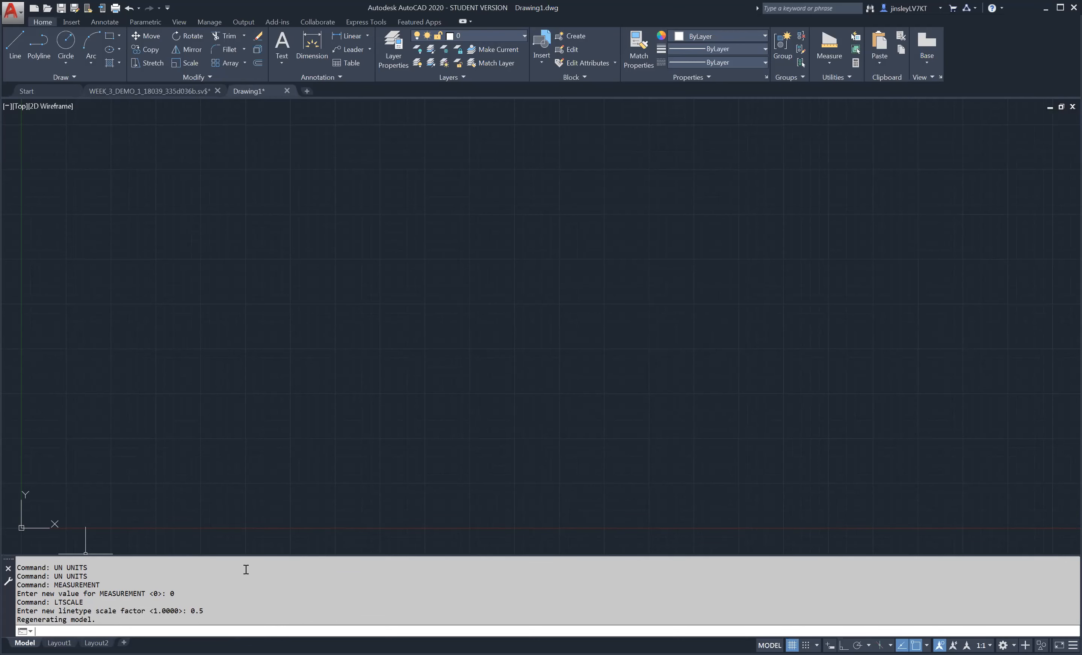
# - Set the MSLTSCALE system variable to 1
pyautogui.write('Ms')
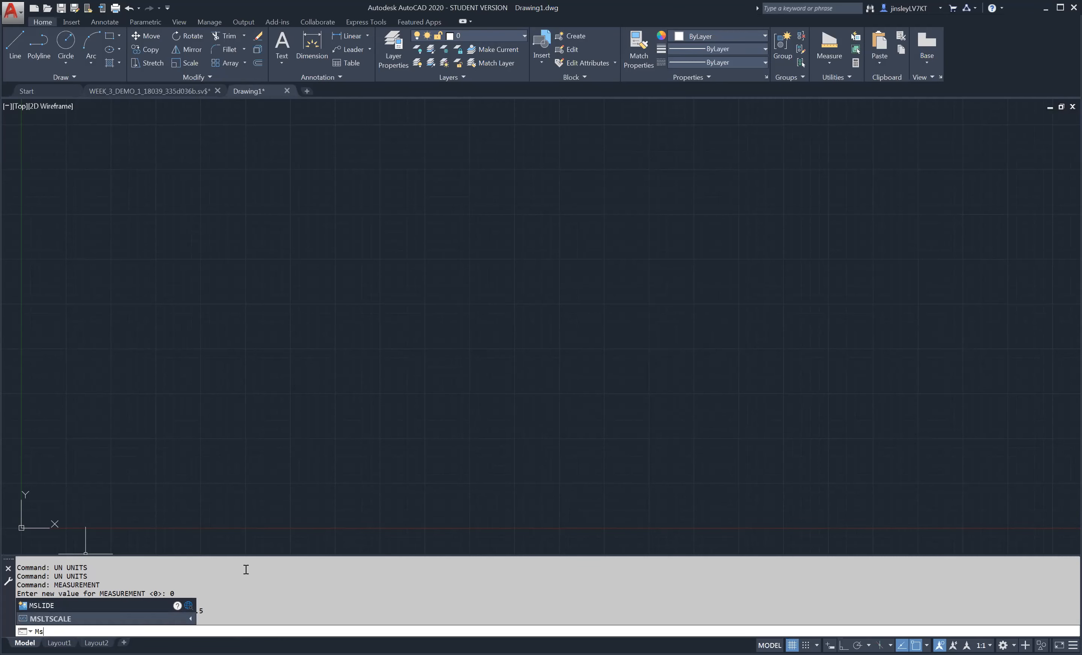
pyautogui.write('lt')
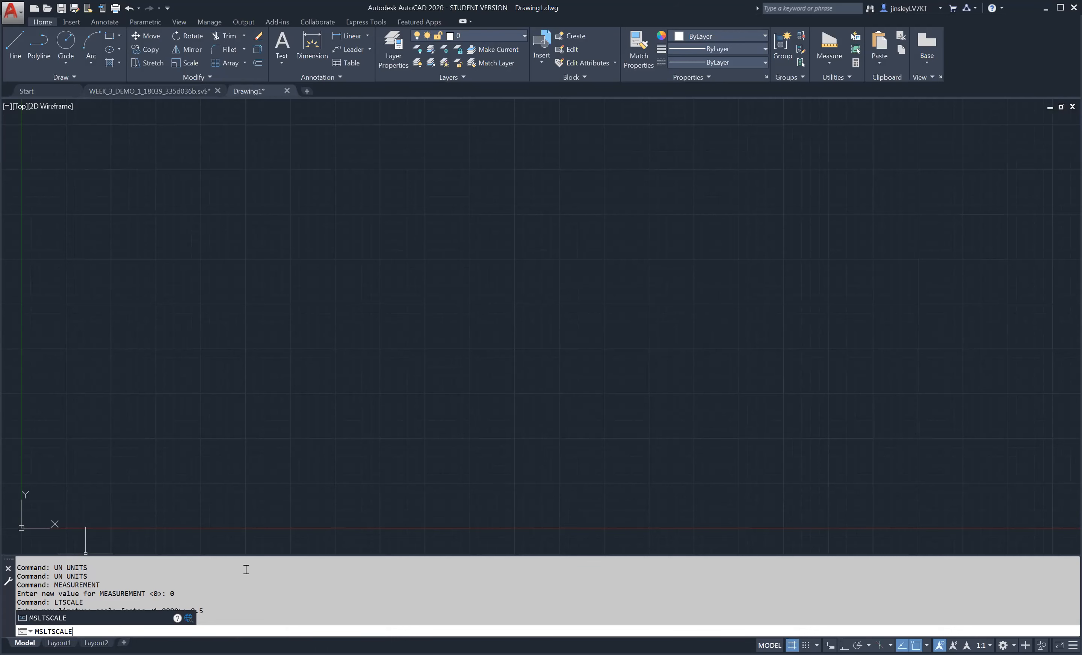
pyautogui.press('Return')
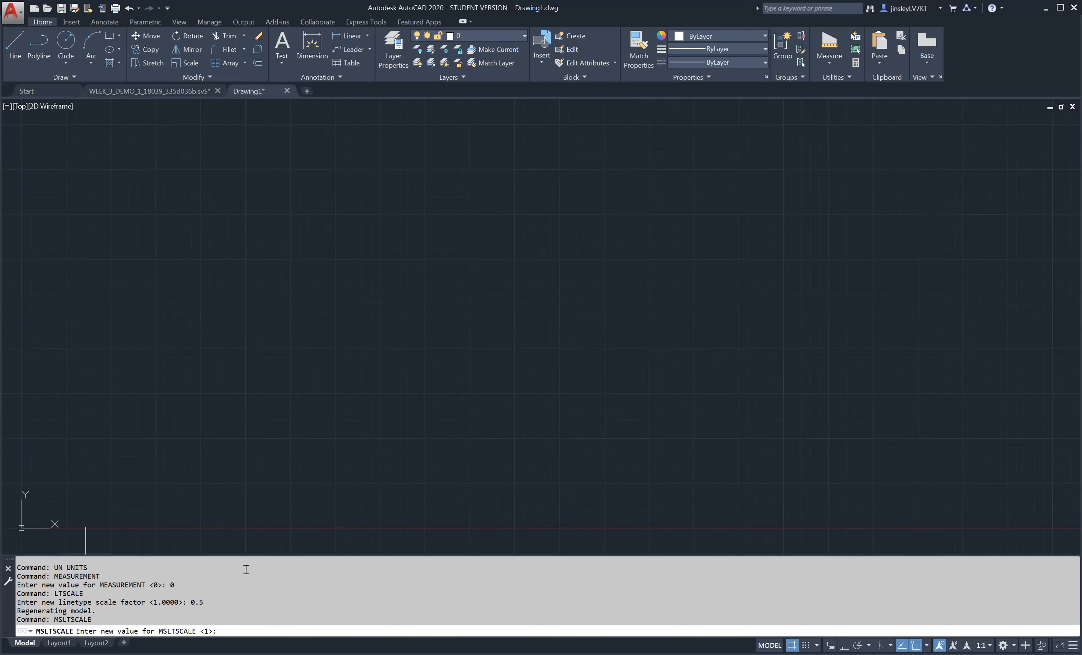
pyautogui.write('1')
pyautogui.press('Return')
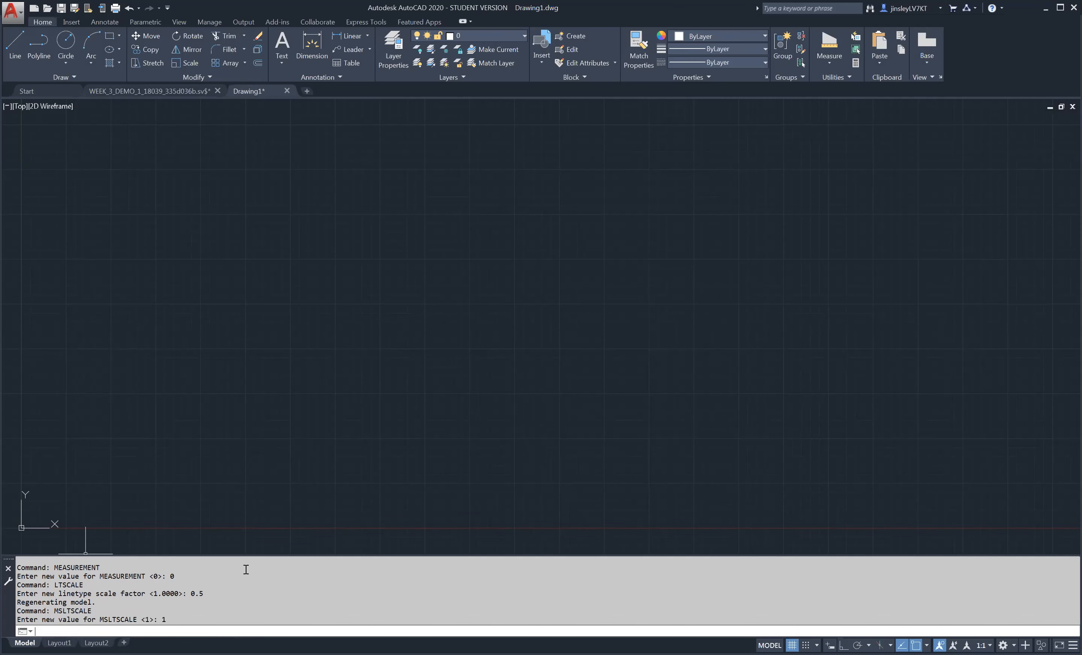
# - Set the model space limits with the lower left corner at 0,0 and the upper right corner at 8.5,11
pyautogui.write('lmiti')
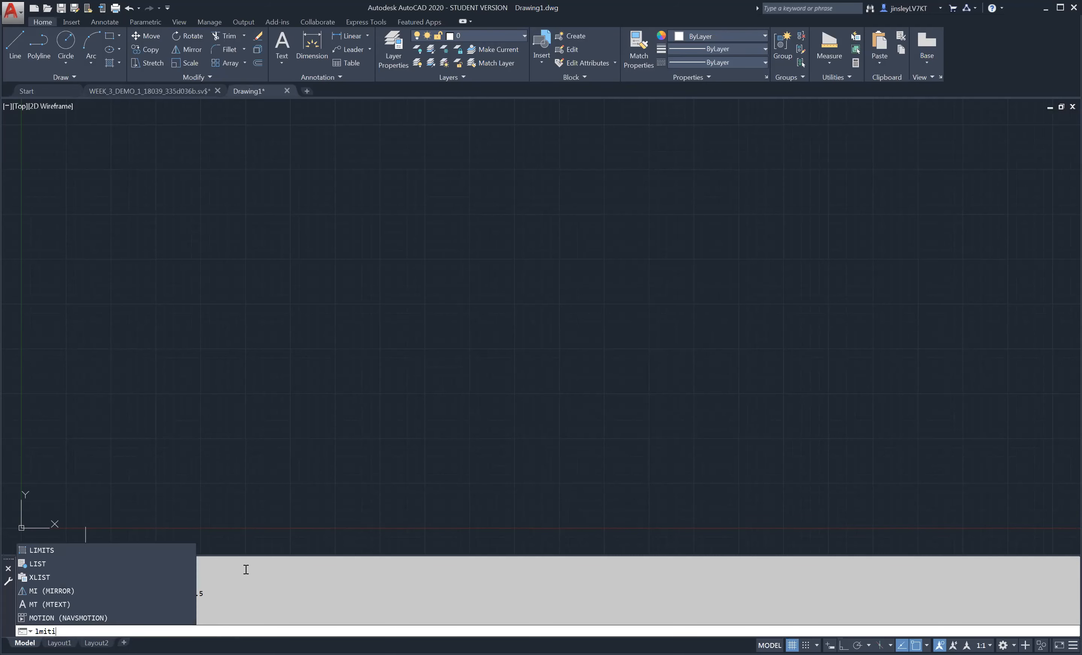
pyautogui.press('BackSpace')
pyautogui.press('BackSpace')
pyautogui.press('BackSpace')
pyautogui.press('BackSpace')
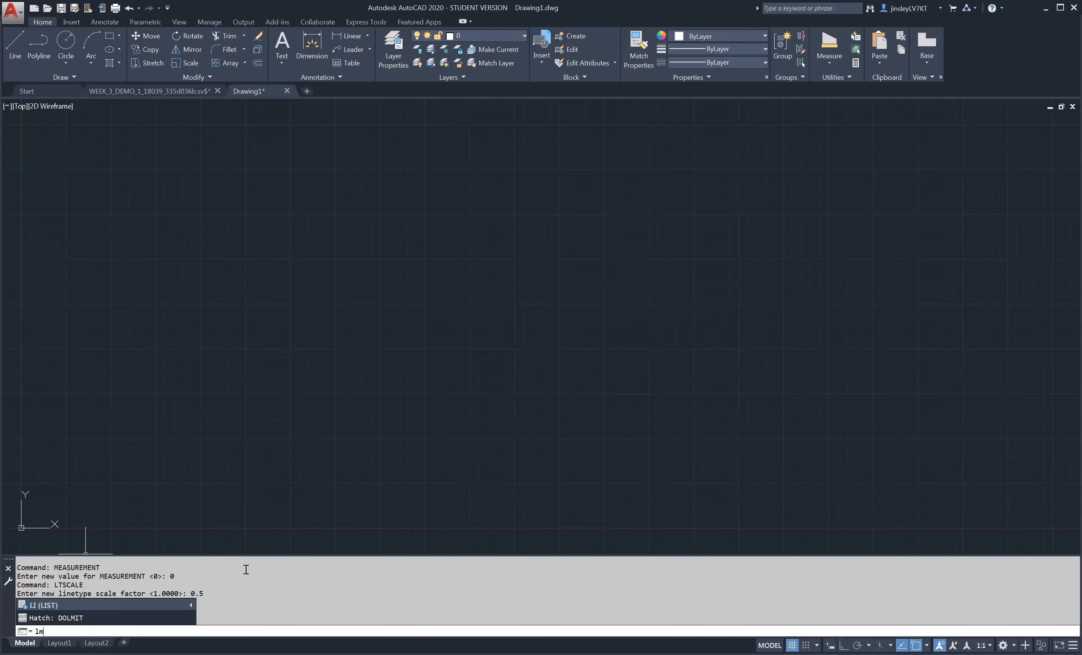
pyautogui.write('imits')
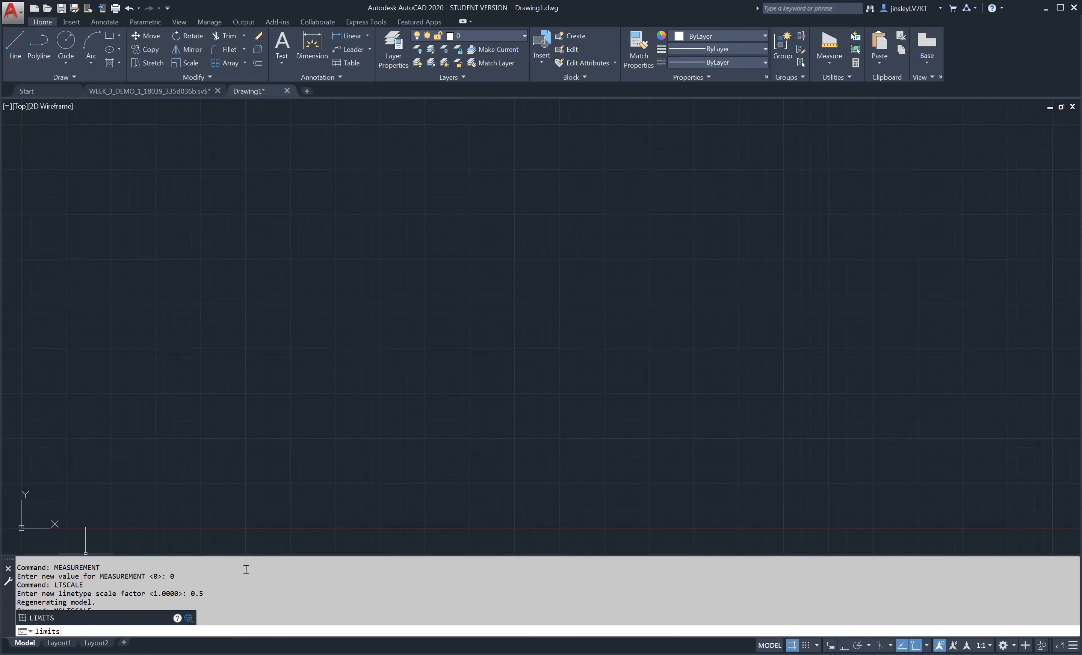
pyautogui.press('Return')
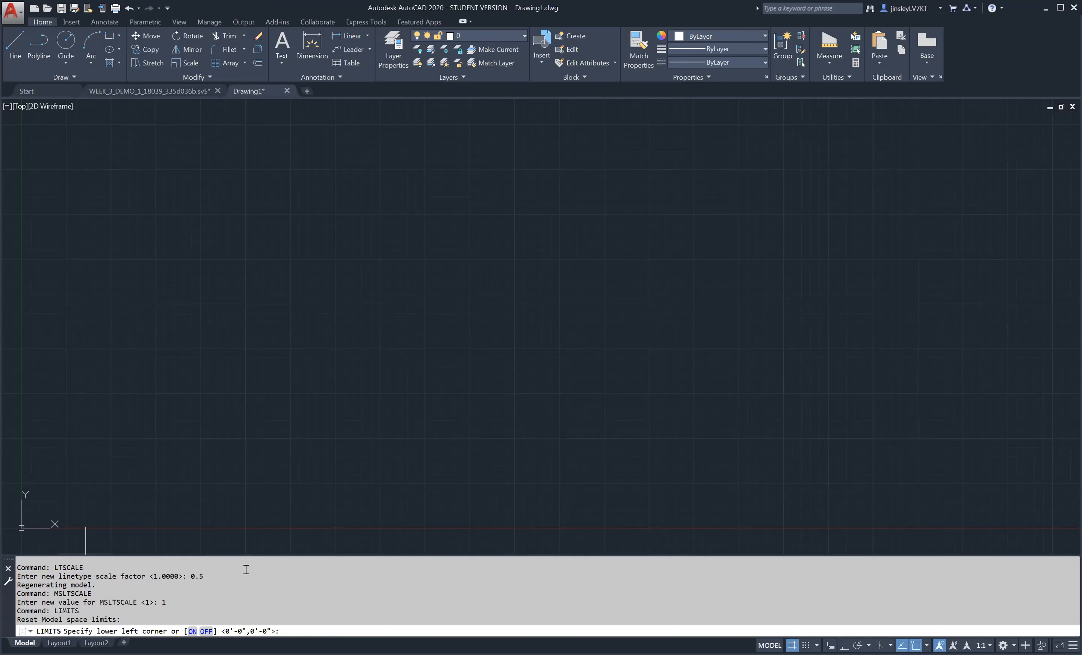
pyautogui.write('0,0')
pyautogui.press('Return')
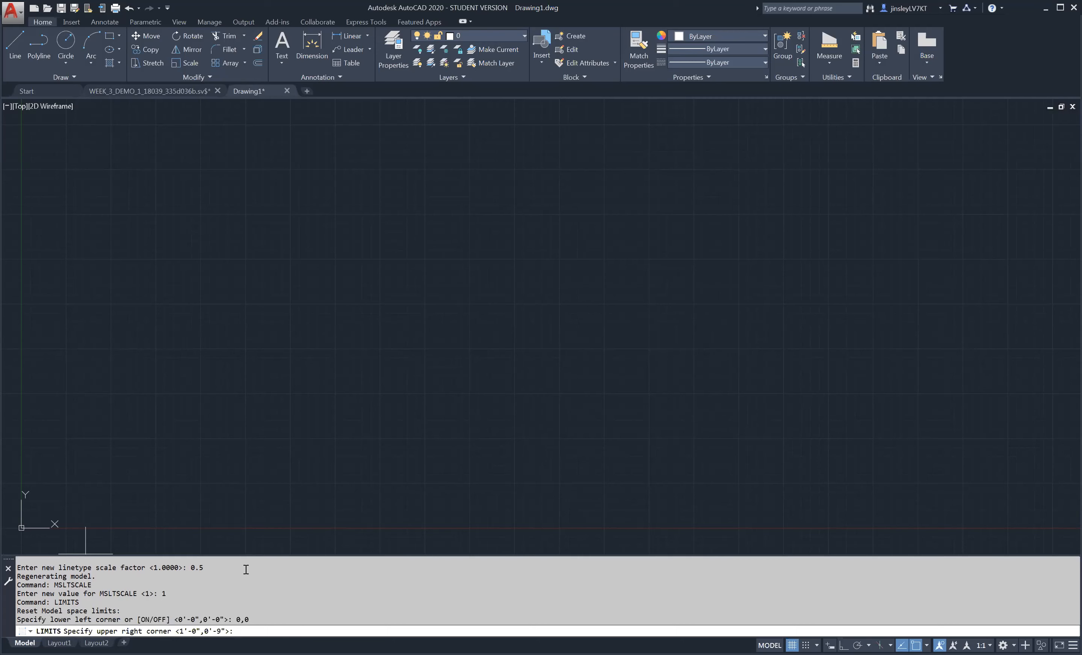
pyautogui.write('8.5,11')
pyautogui.press('Return')
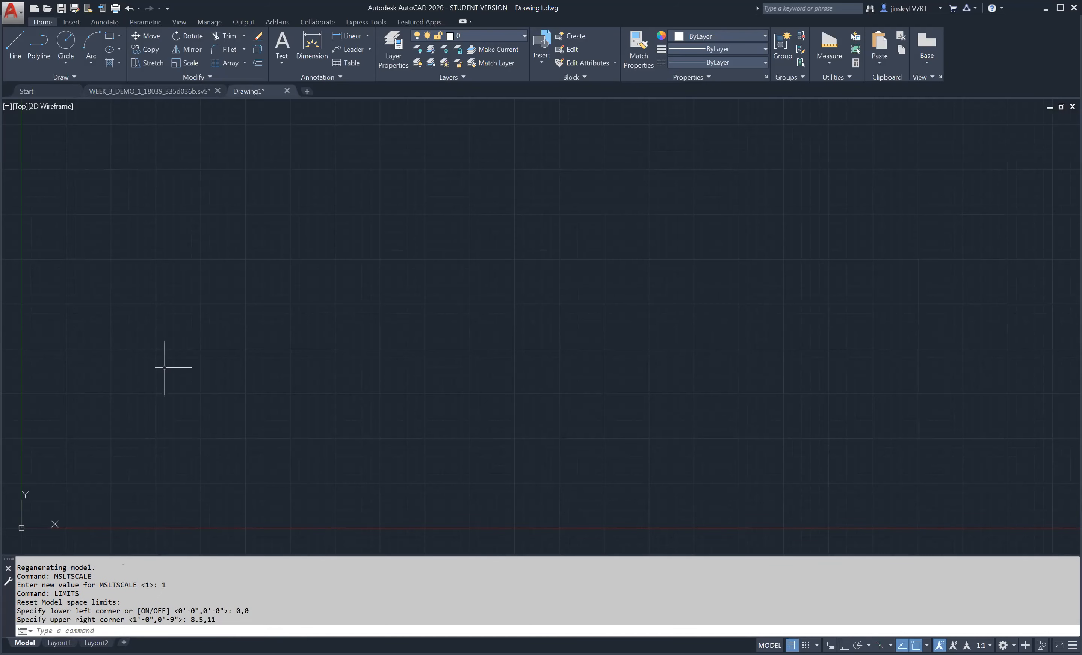
# - Turn off Display grid beyond Limits so the grid covers only the area within the drawing limits
pyautogui.moveTo(301, 373); pyautogui.dragTo(511, 350, button='middle')
pyautogui.scroll(-2, 236, 442)
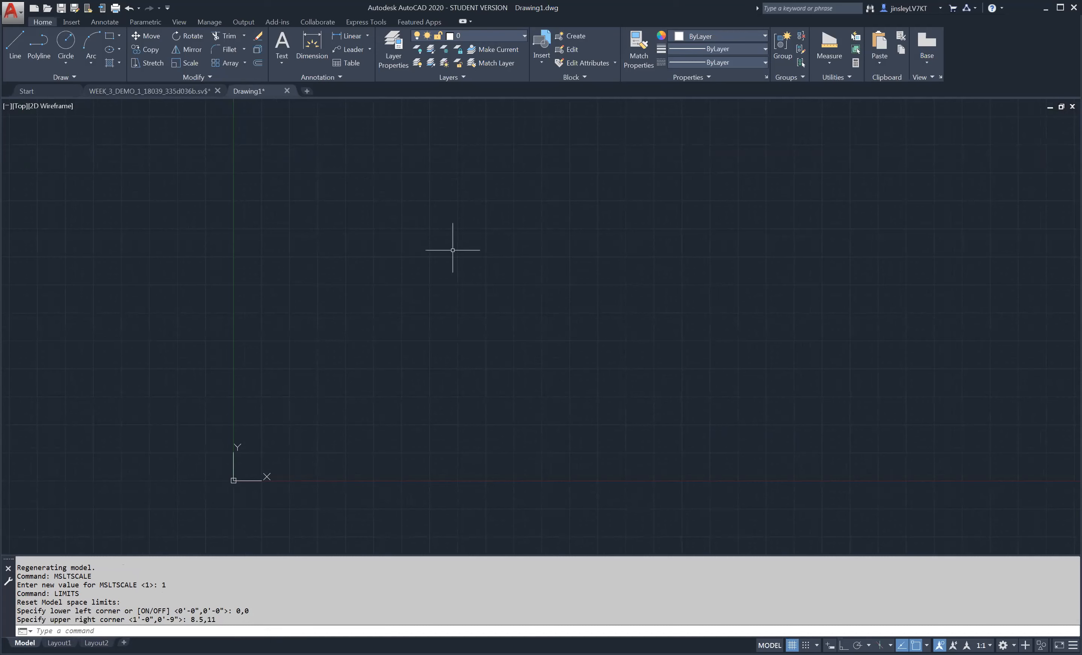
pyautogui.click(793, 645)
pyautogui.click(792, 644)
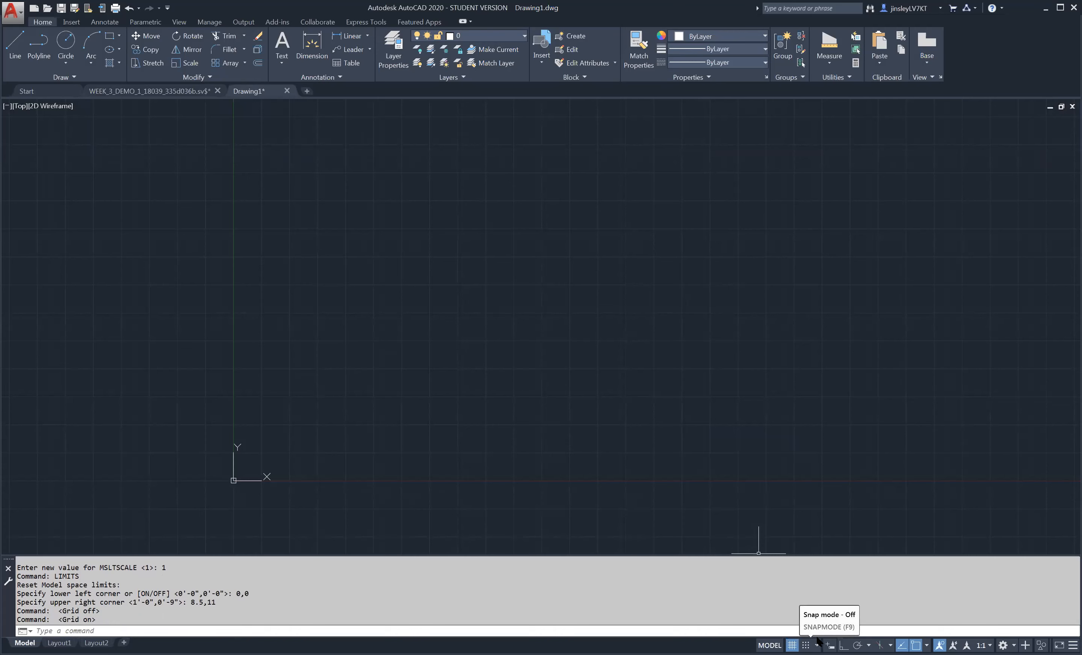
pyautogui.click(817, 641)
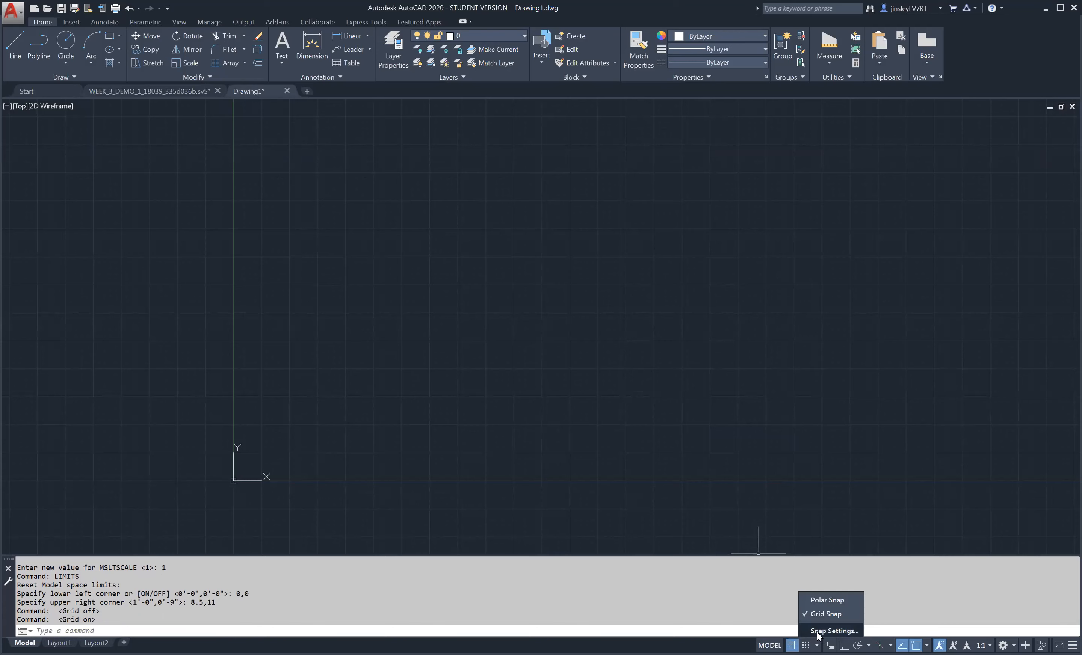
pyautogui.click(838, 632)
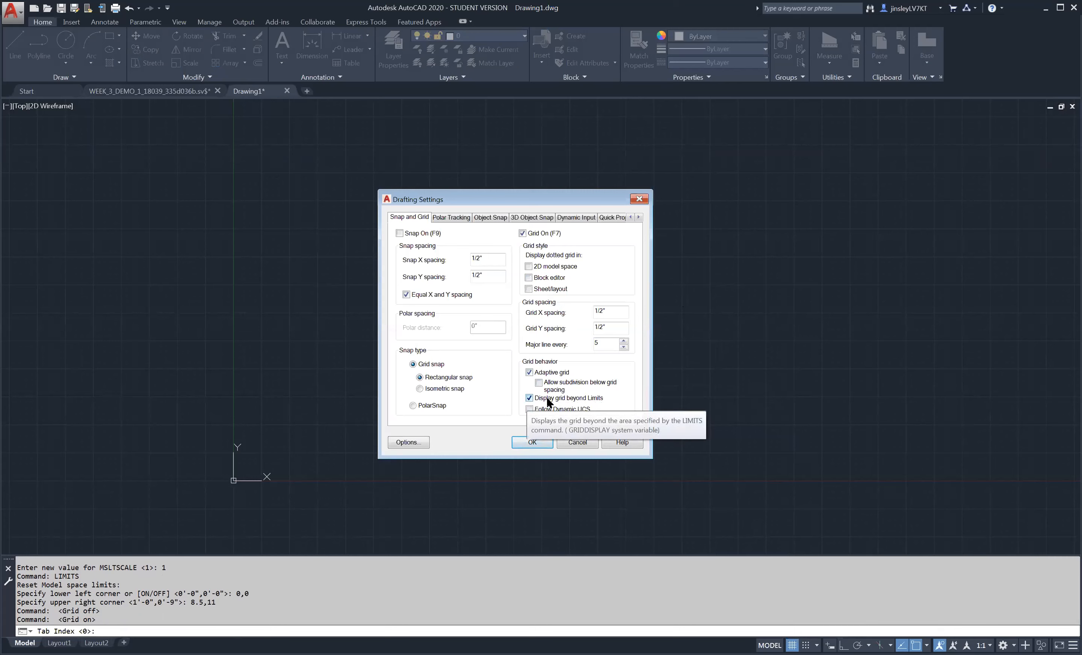
pyautogui.click(529, 399)
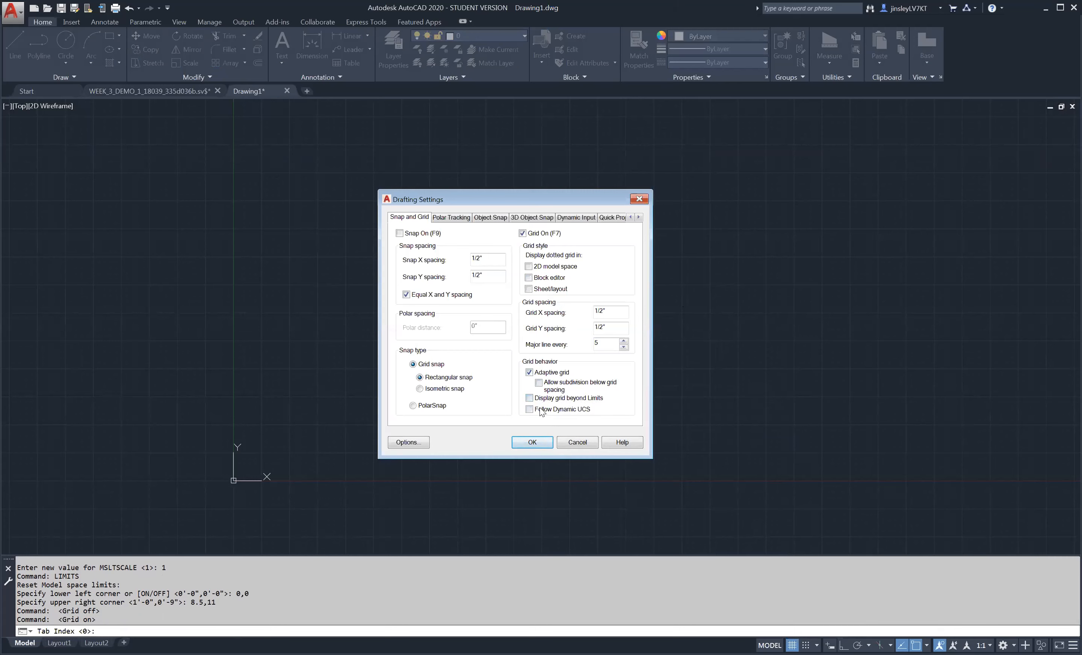
pyautogui.click(545, 440)
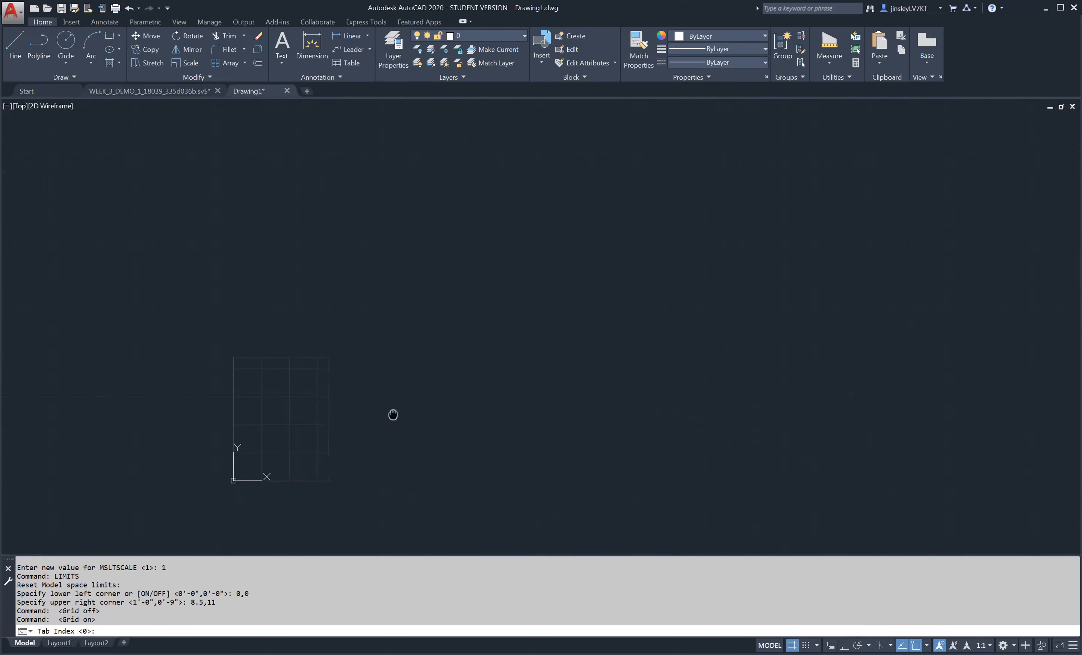
pyautogui.moveTo(393, 415); pyautogui.dragTo(670, 335, button='middle')
pyautogui.scroll(4, 592, 368)
pyautogui.moveTo(626, 384); pyautogui.dragTo(623, 406, button='middle')
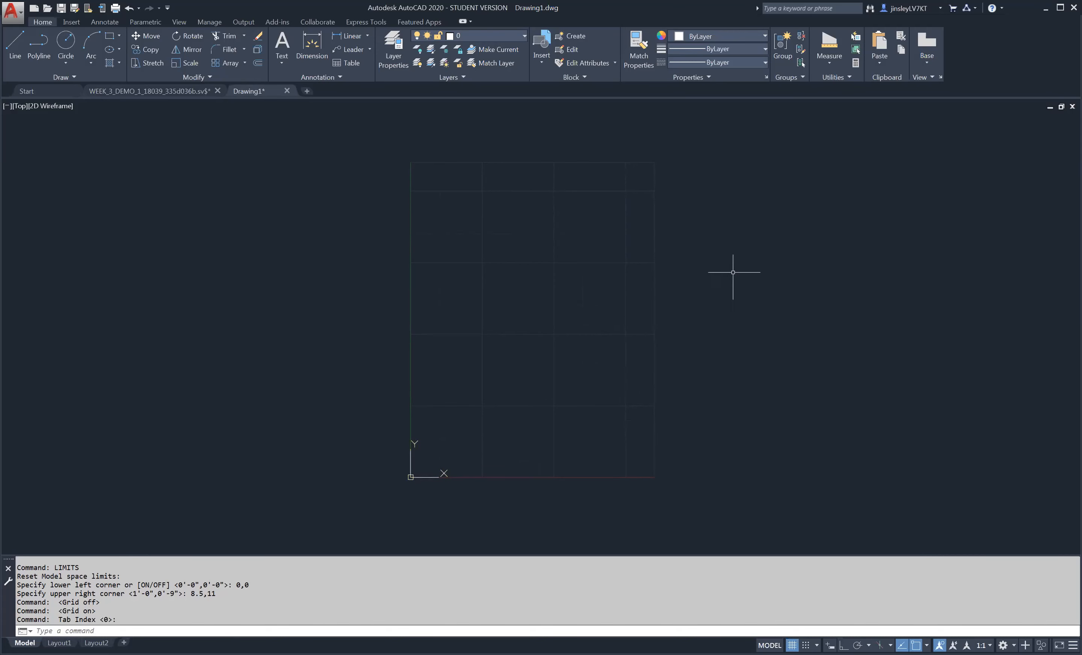
pyautogui.moveTo(715, 259)
pyautogui.mouseDown(button='middle')
pyautogui.moveTo(635, 273)
pyautogui.moveTo(701, 276)
pyautogui.mouseUp(button='middle')
# - Save the drawing to the Desktop, naming the file with the drafter's surname followed by "-symbol library"
pyautogui.hotkey('ctrl', 's')
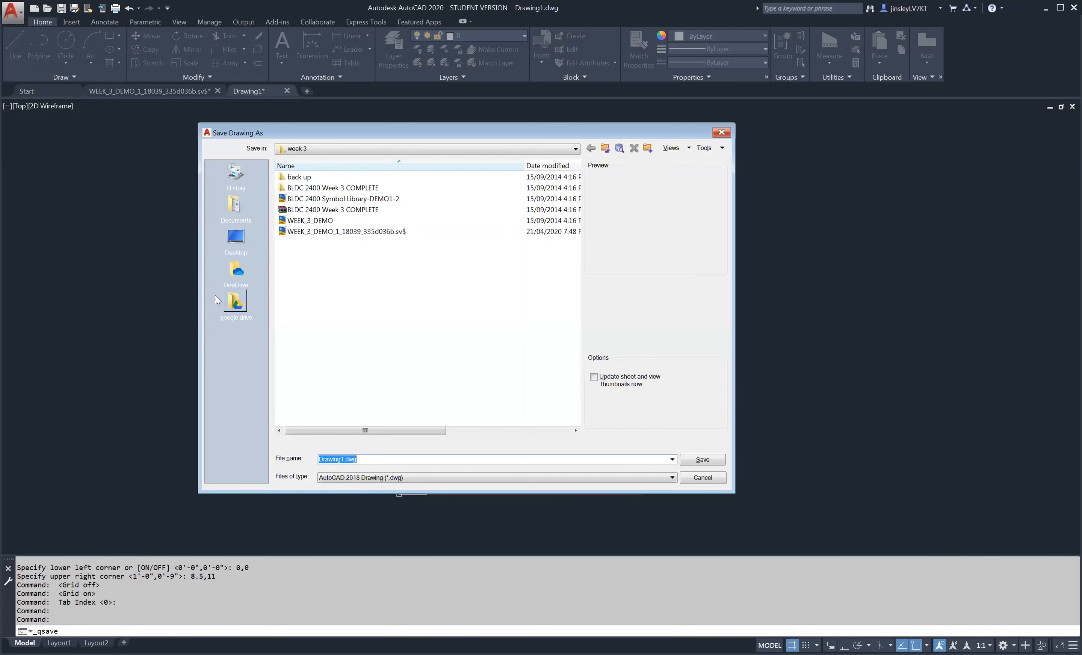
pyautogui.click(235, 239)
pyautogui.click(380, 456)
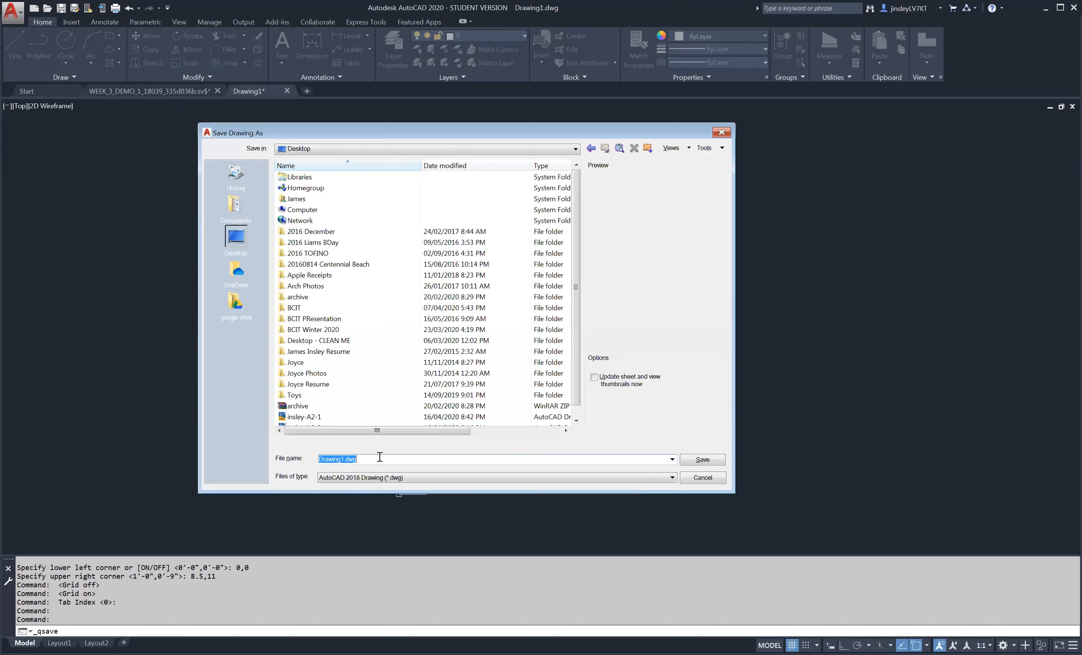
pyautogui.write('insley')
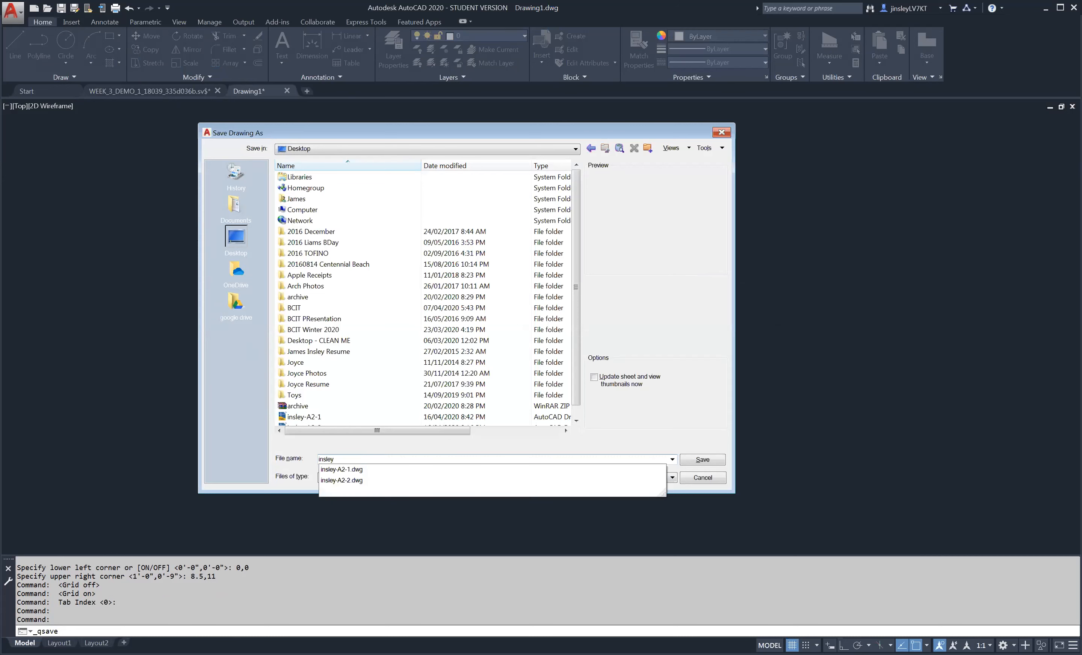
pyautogui.write('-sym')
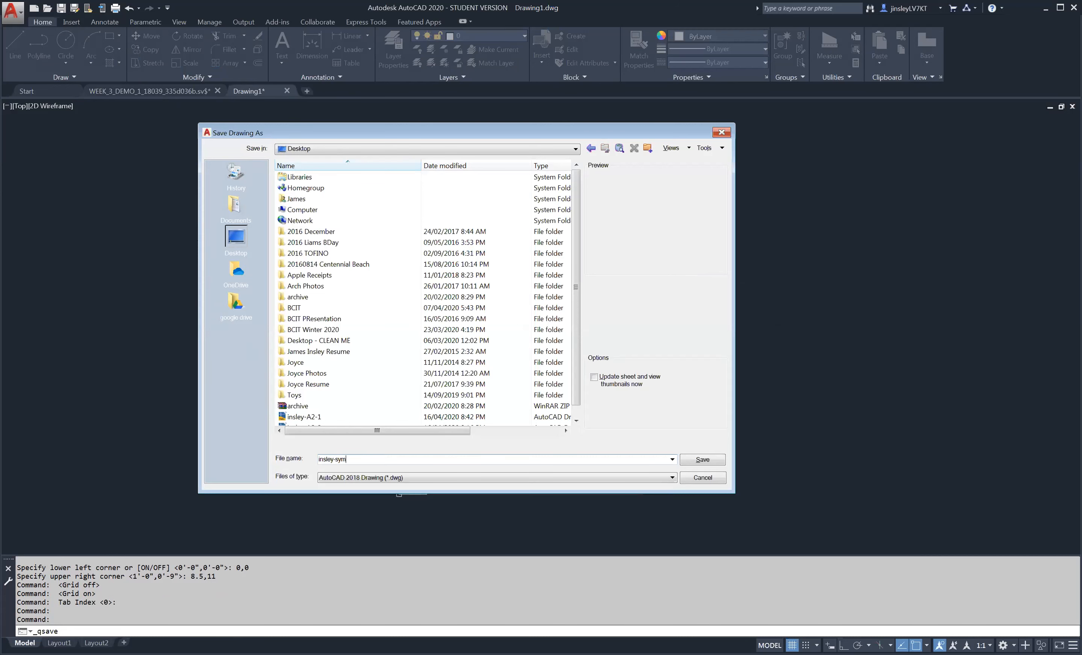
pyautogui.write('bol library')
pyautogui.press('Return')
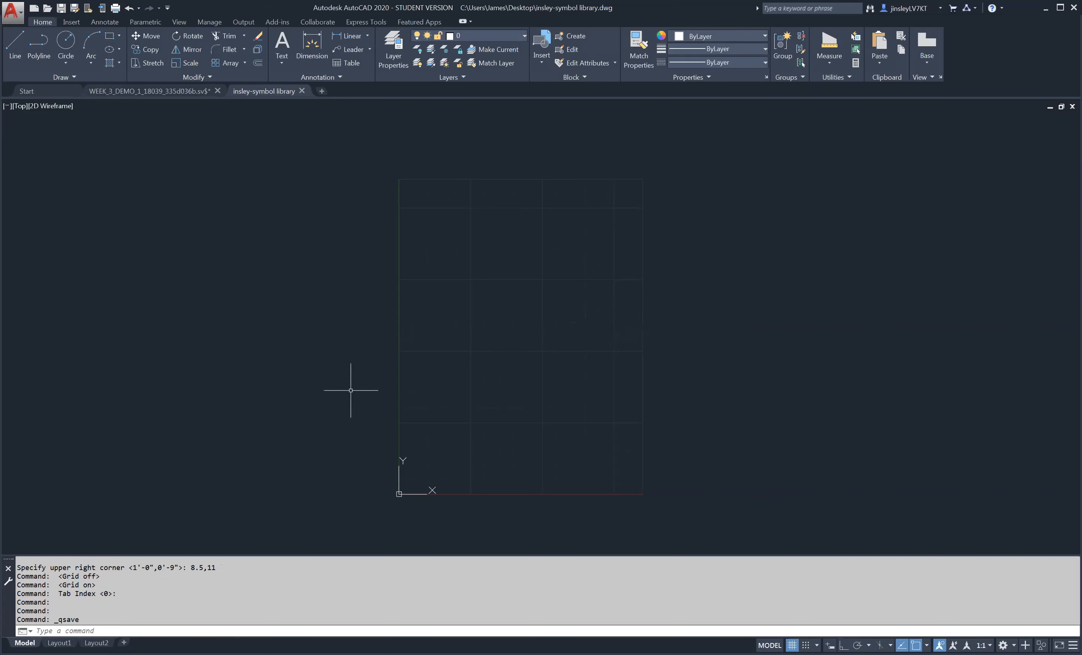
# - Look over the practice shapes in the open WEEK_3_DEMO_1 drawing and return to the symbol library drawing
pyautogui.click(162, 92)
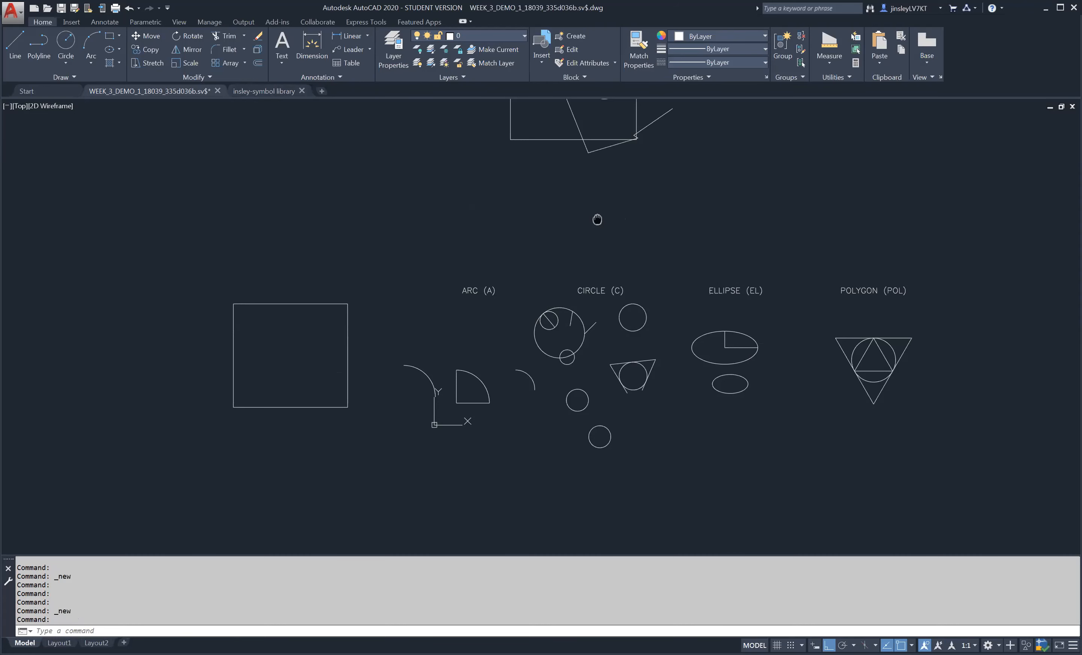
pyautogui.moveTo(597, 221); pyautogui.dragTo(575, 419, button='middle')
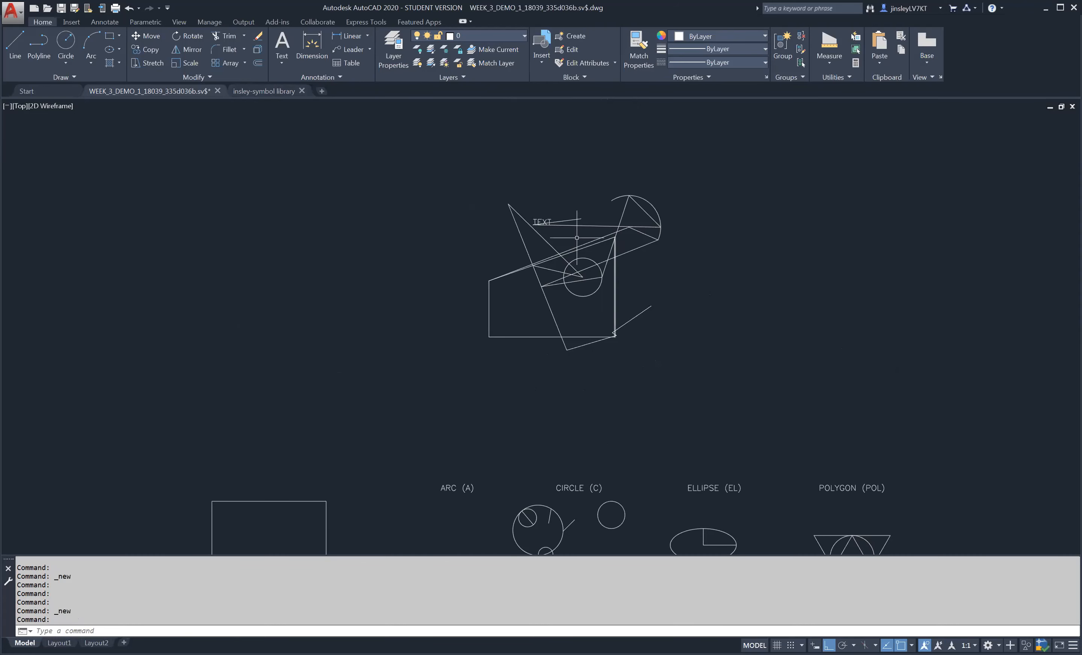
pyautogui.click(264, 91)
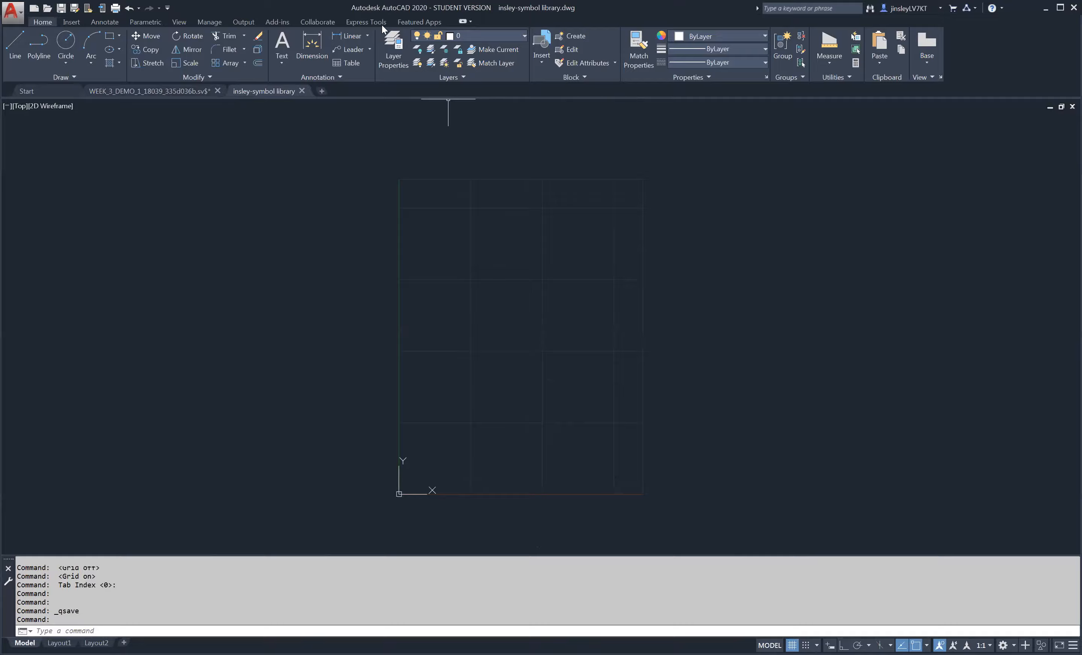
# - Switch to the BLDC 2400 Symbol Library PDF in Adobe Acrobat Reader to view the architectural symbols and their dimensions
pyautogui.hotkey('alt', 'Tab')
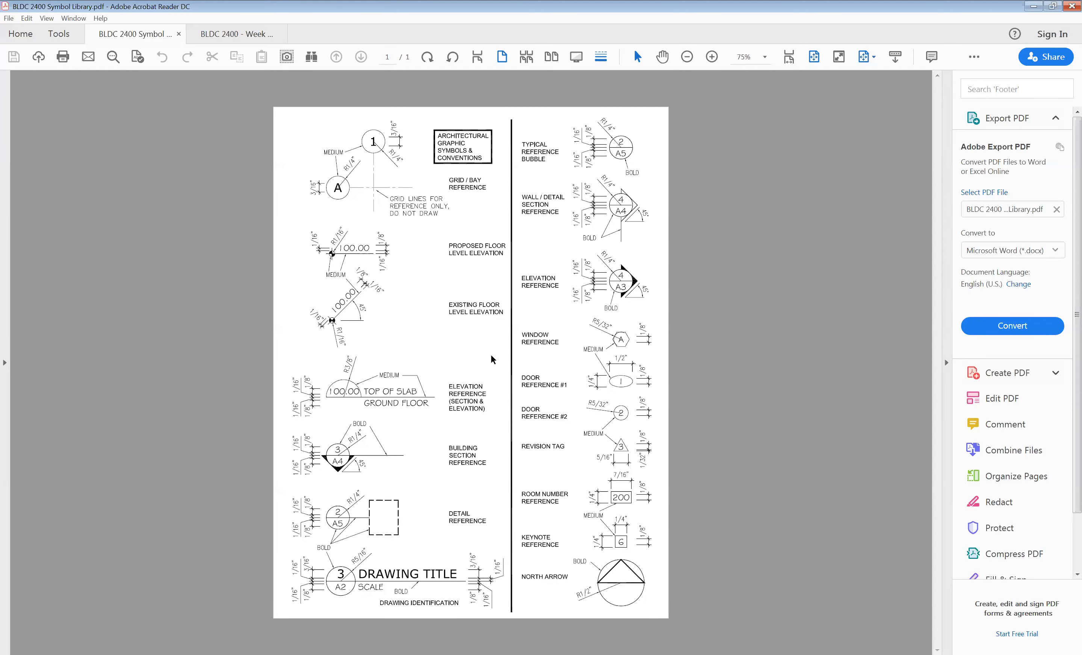
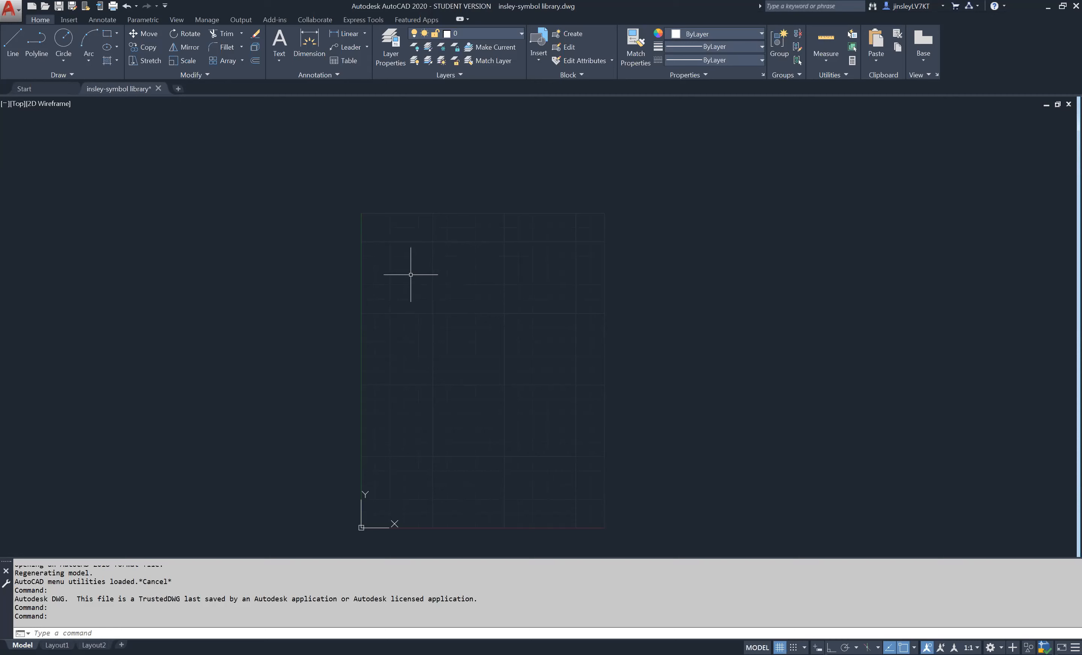
# - Draw a circle with a 1/4" radius near the upper edge of the grid, just left of the first major vertical grid line
pyautogui.scroll(2, 423, 259)
pyautogui.write('c')
pyautogui.press('Return')
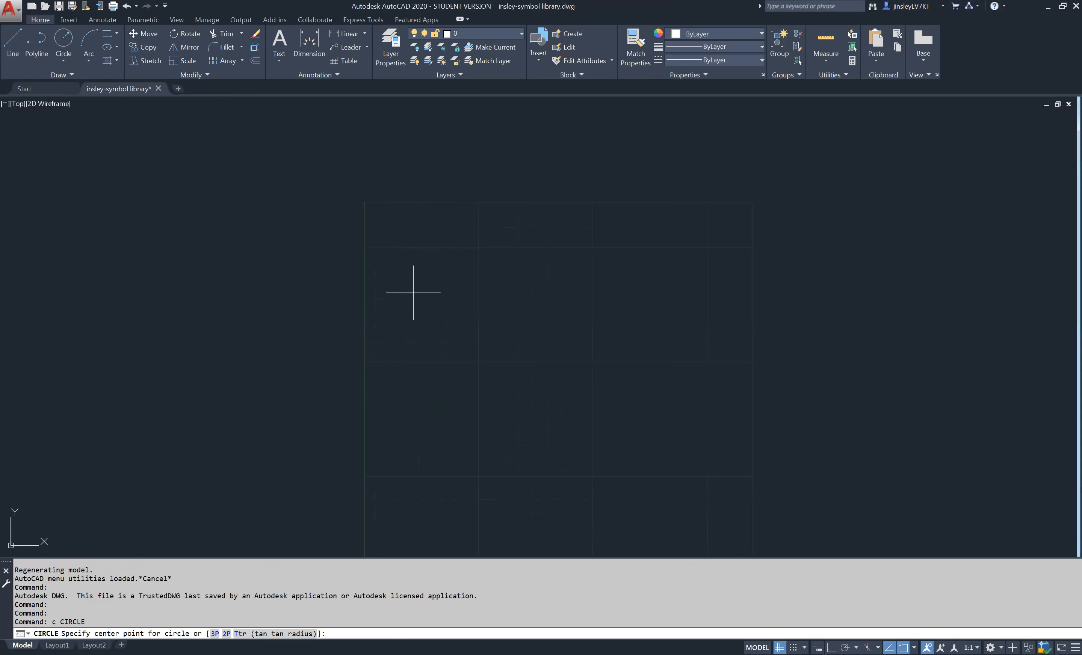
pyautogui.click(470, 234)
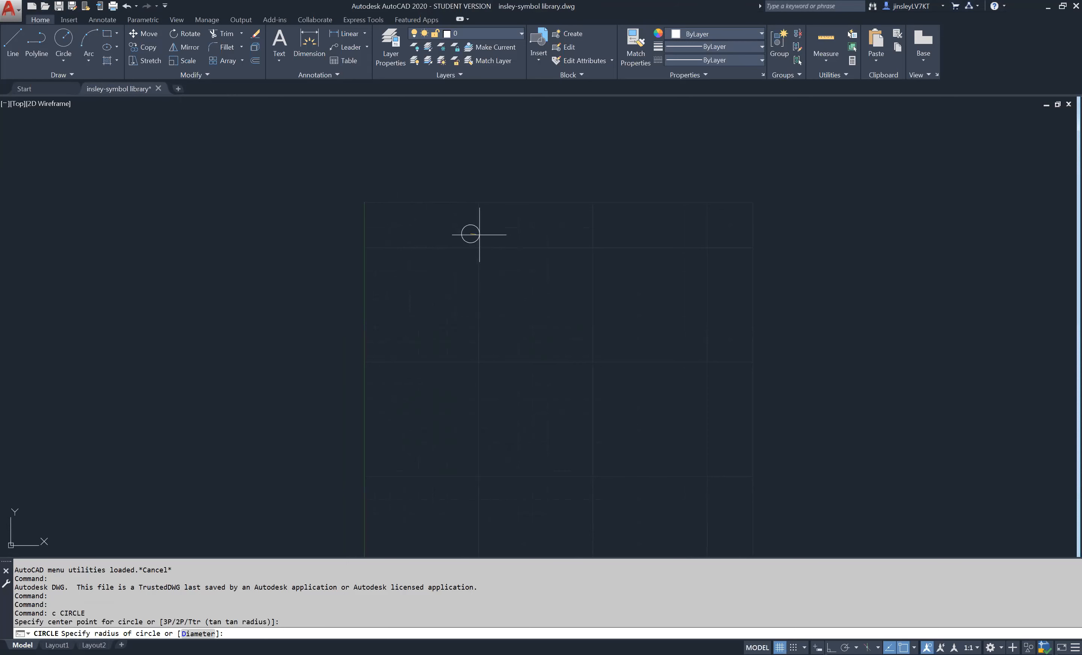
pyautogui.write('1/4')
pyautogui.press('Return')
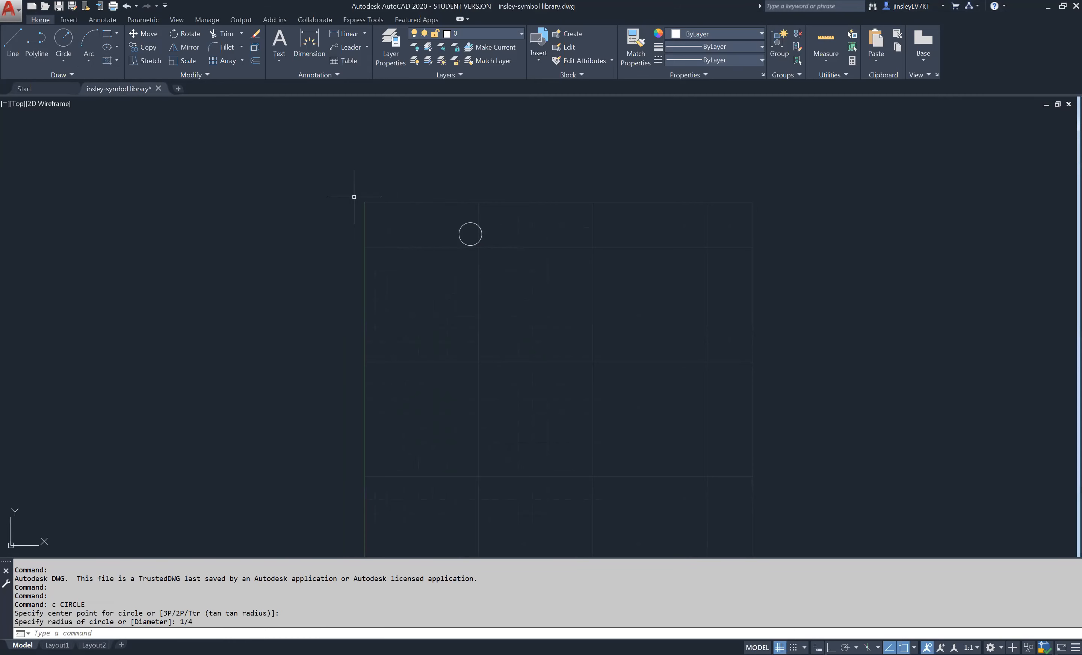
# - Draw a second circle with a 1/4" radius below and to the left of the first one
pyautogui.write('c')
pyautogui.press('Return')
pyautogui.click(403, 280)
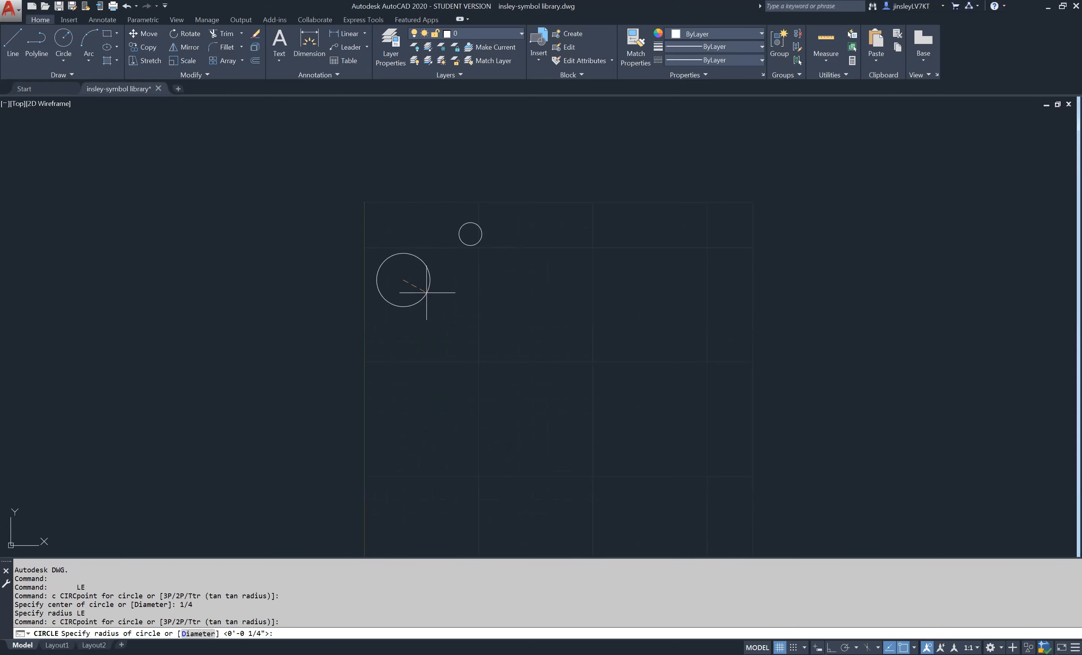
pyautogui.scroll(2, 431, 252)
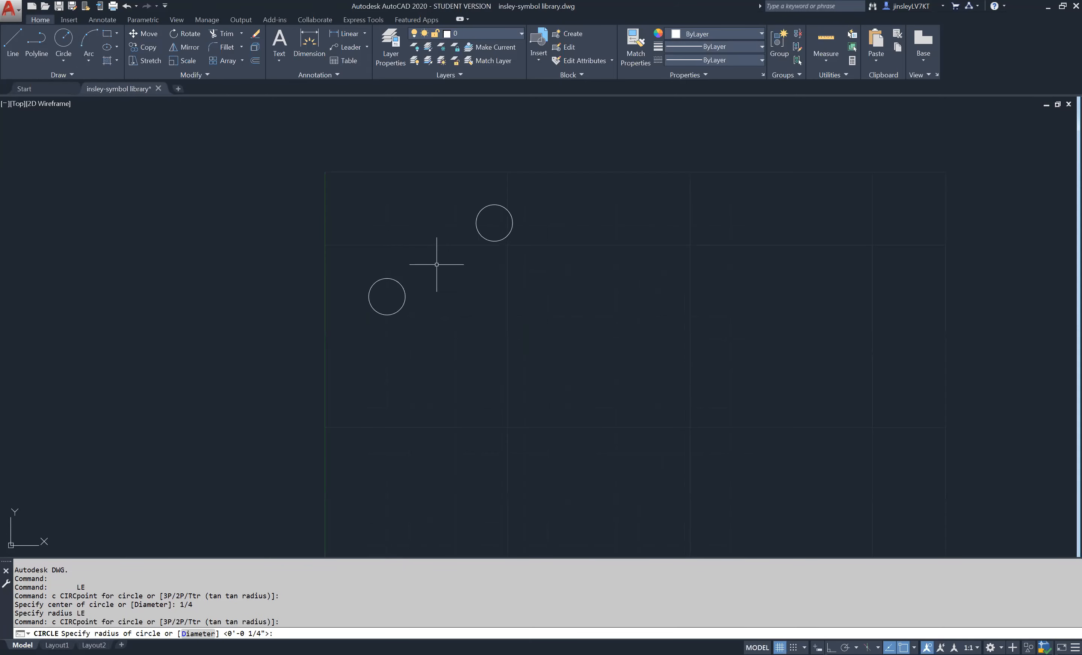
pyautogui.write('1/4')
pyautogui.press('Return')
pyautogui.scroll(2, 451, 271)
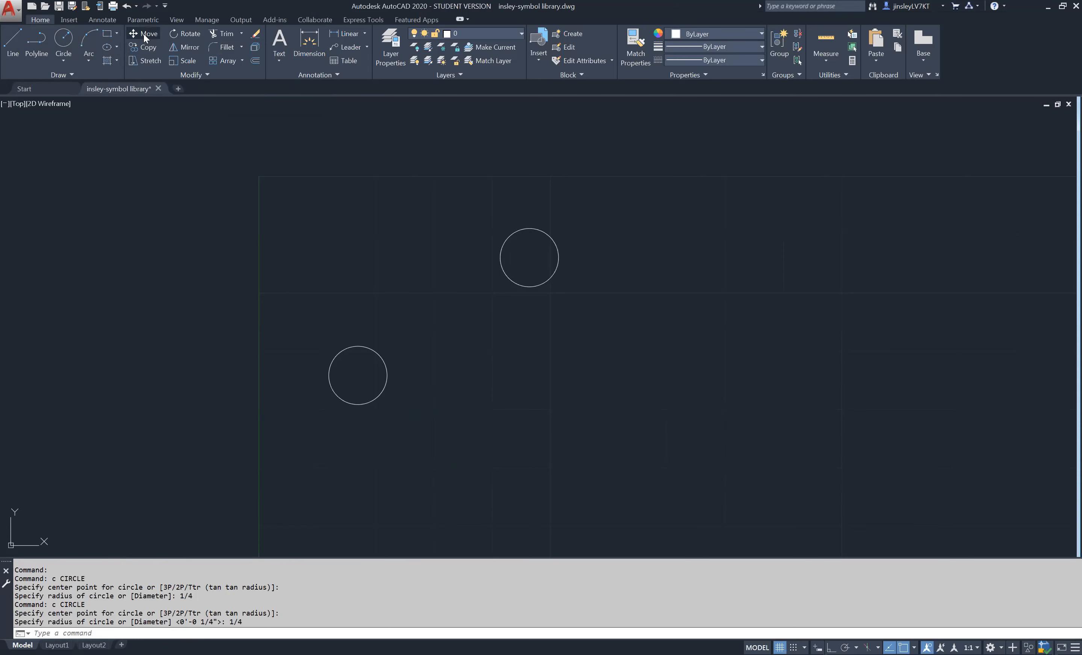
# - Move the upper circle a short distance to the left, using its center as the base point
pyautogui.click(143, 34)
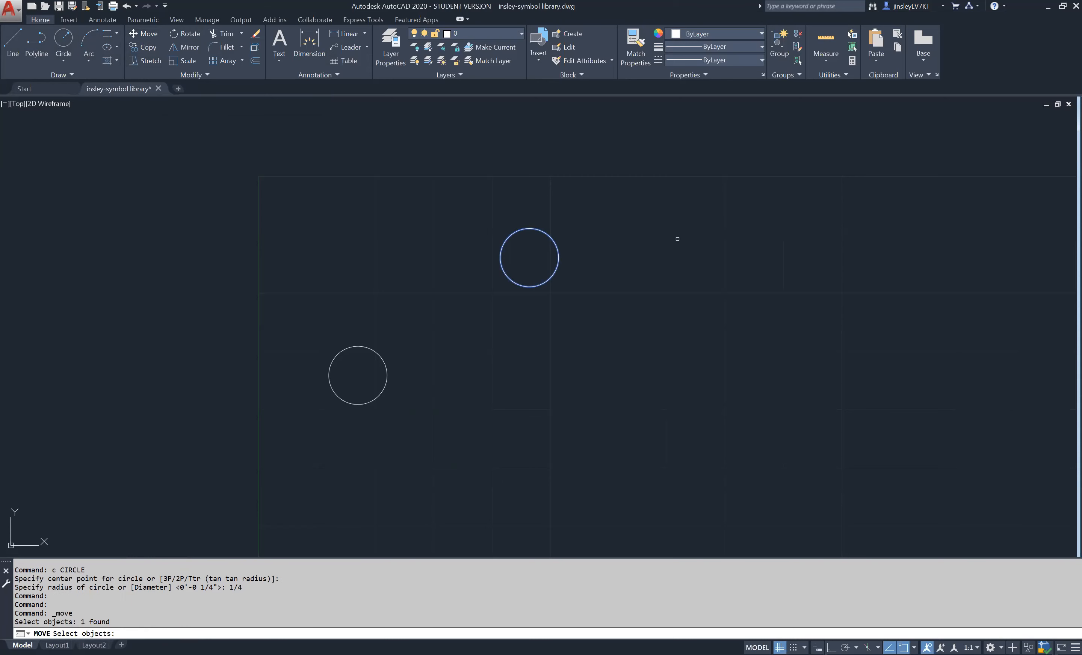
pyautogui.press('Return')
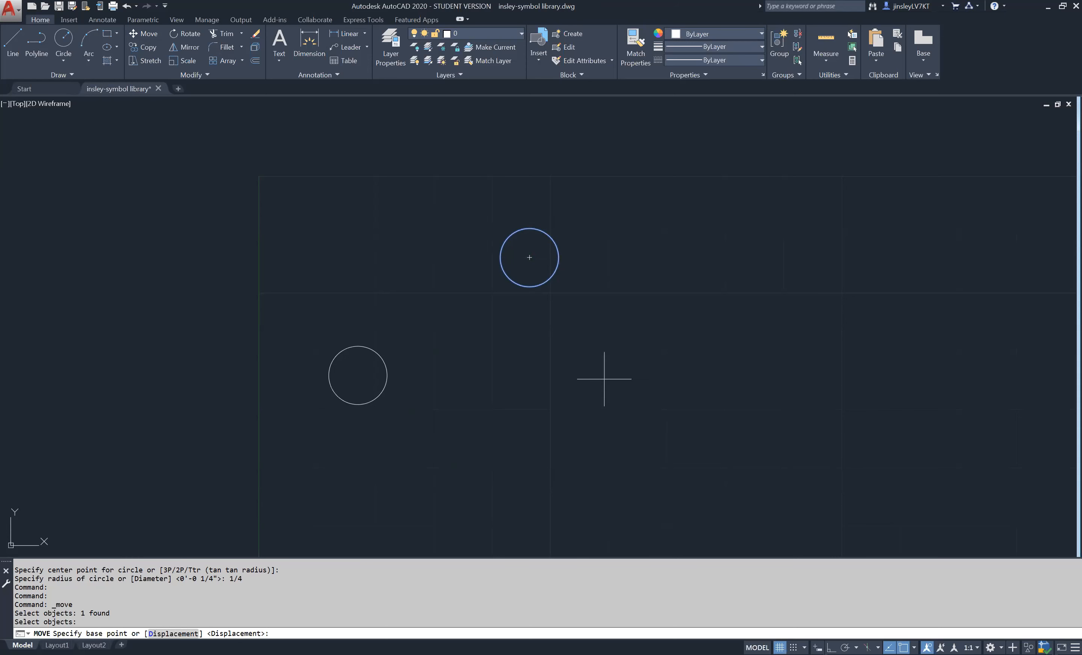
pyautogui.click(529, 257)
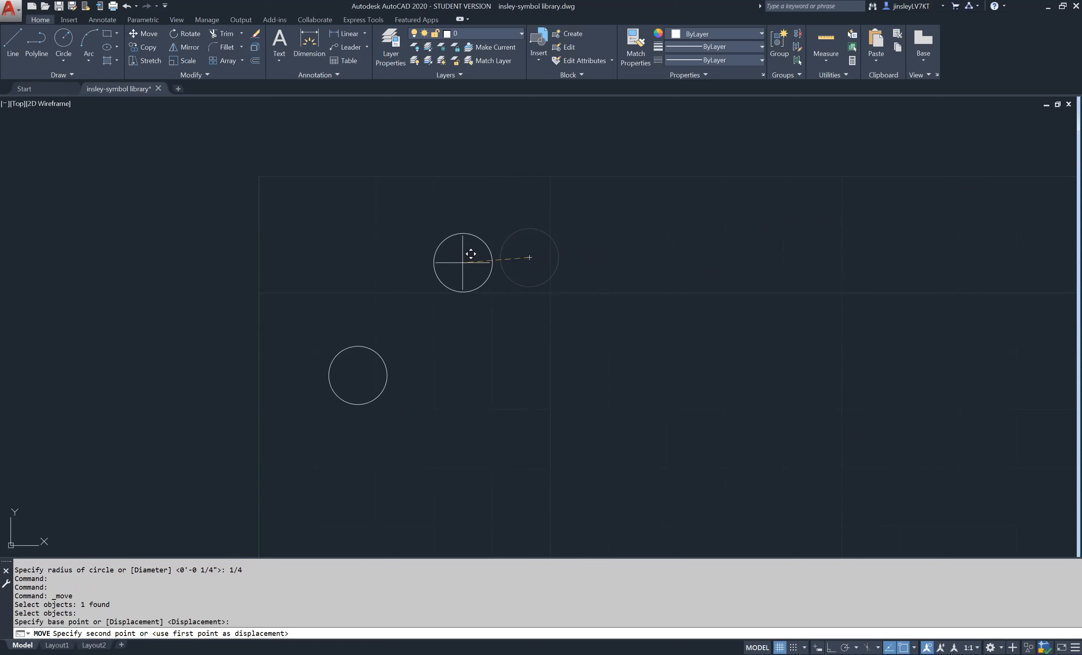
pyautogui.click(463, 262)
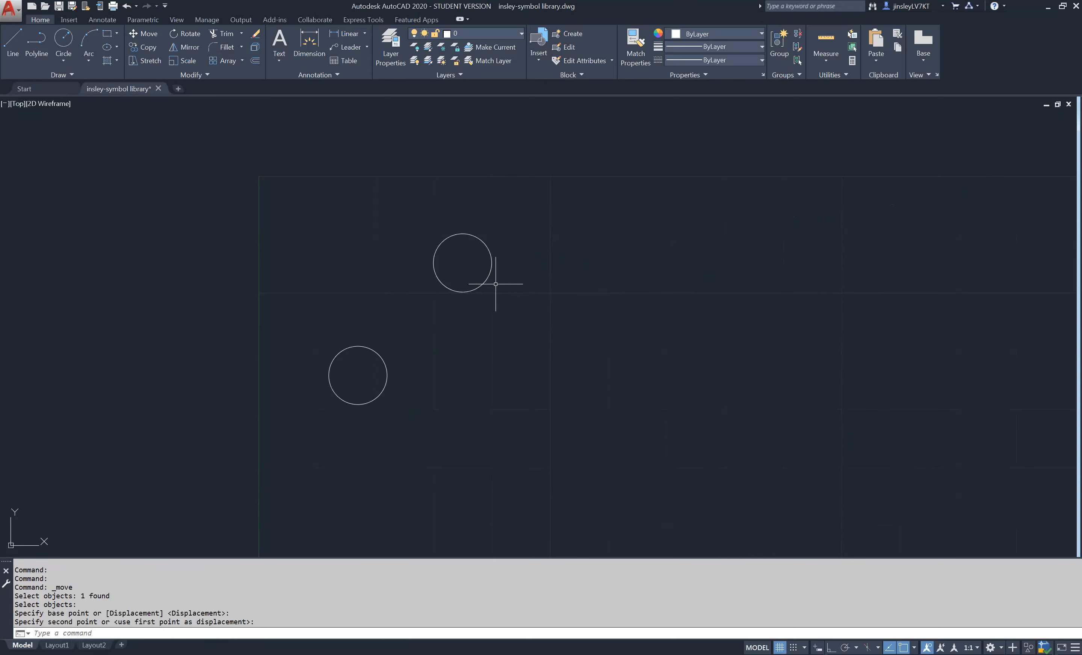
pyautogui.press('Escape')
pyautogui.press('Escape')
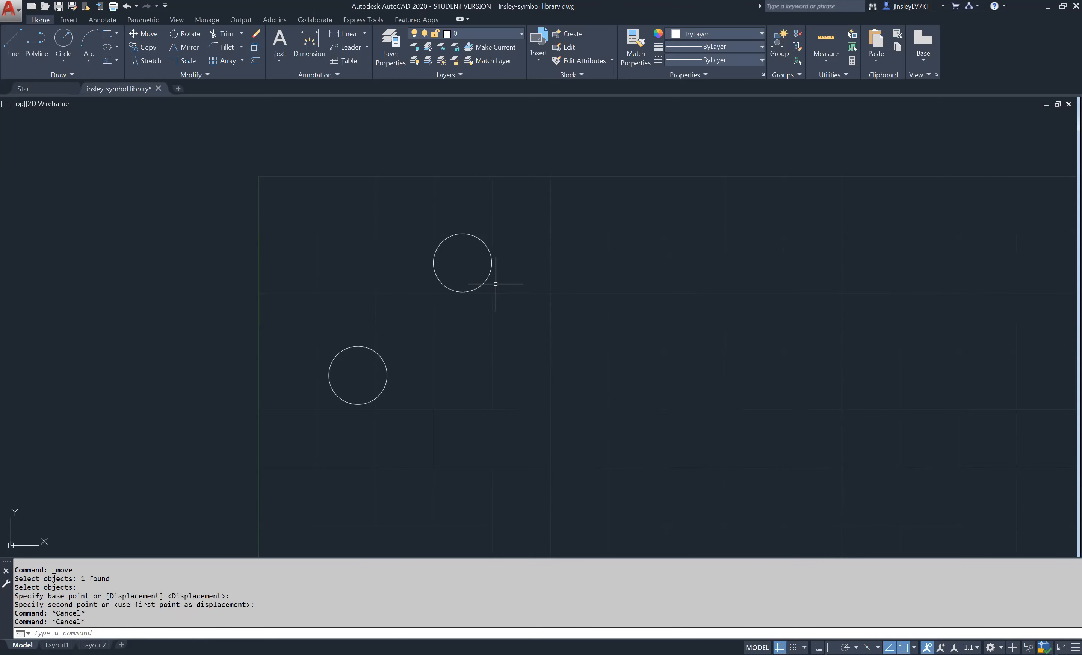
pyautogui.press('Escape')
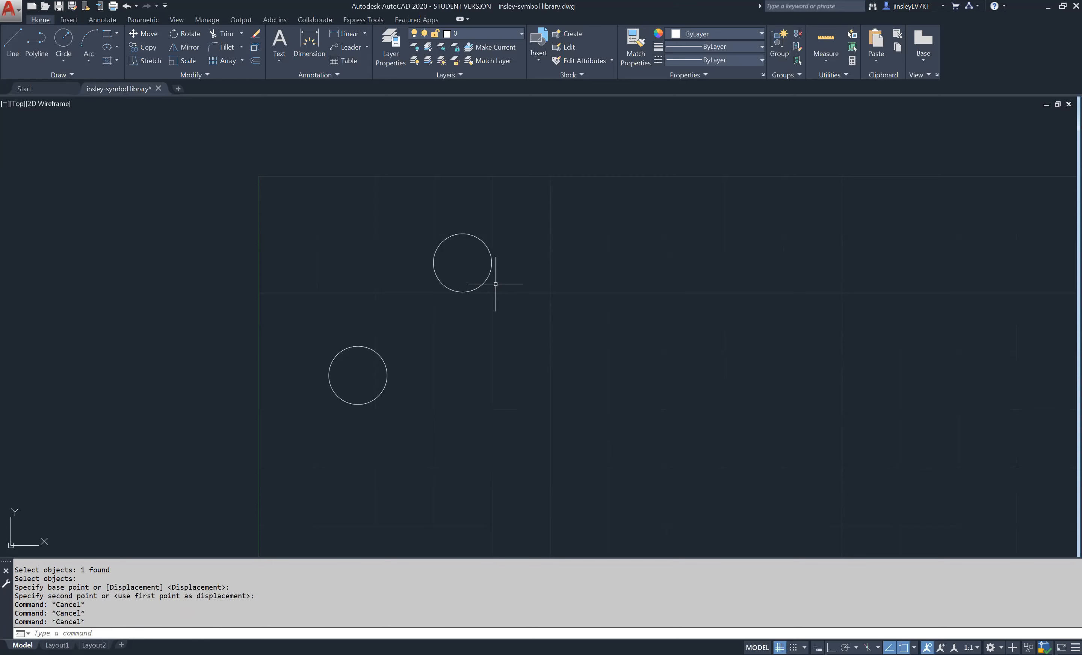
# - Try copying the upper circle to three spots above and to its left, and undo the copies
pyautogui.click(147, 47)
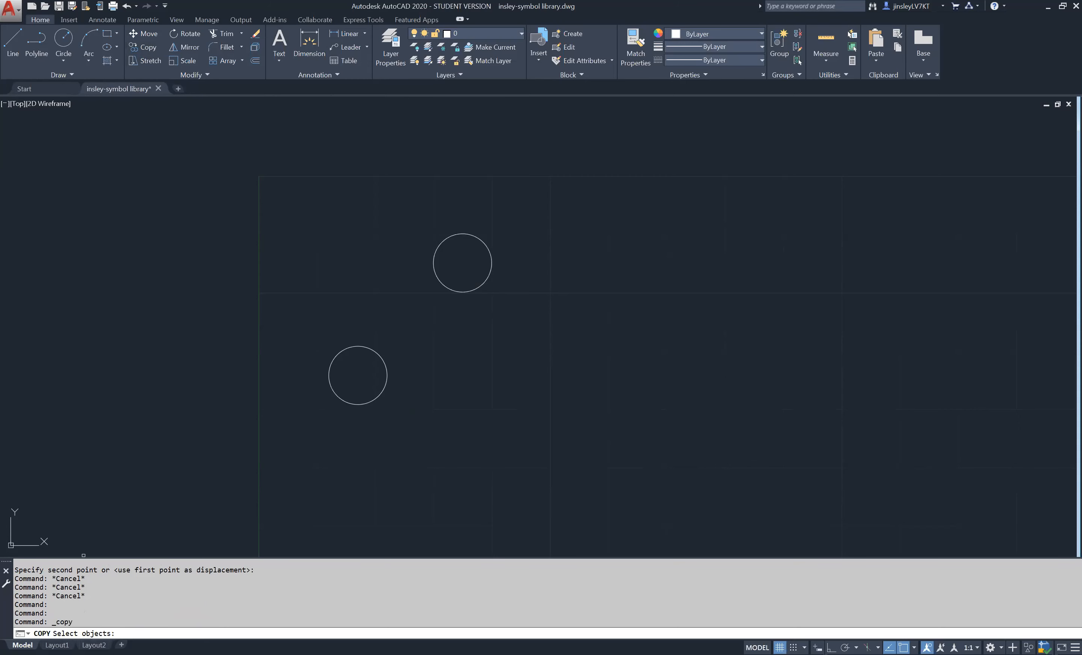
pyautogui.click(447, 290)
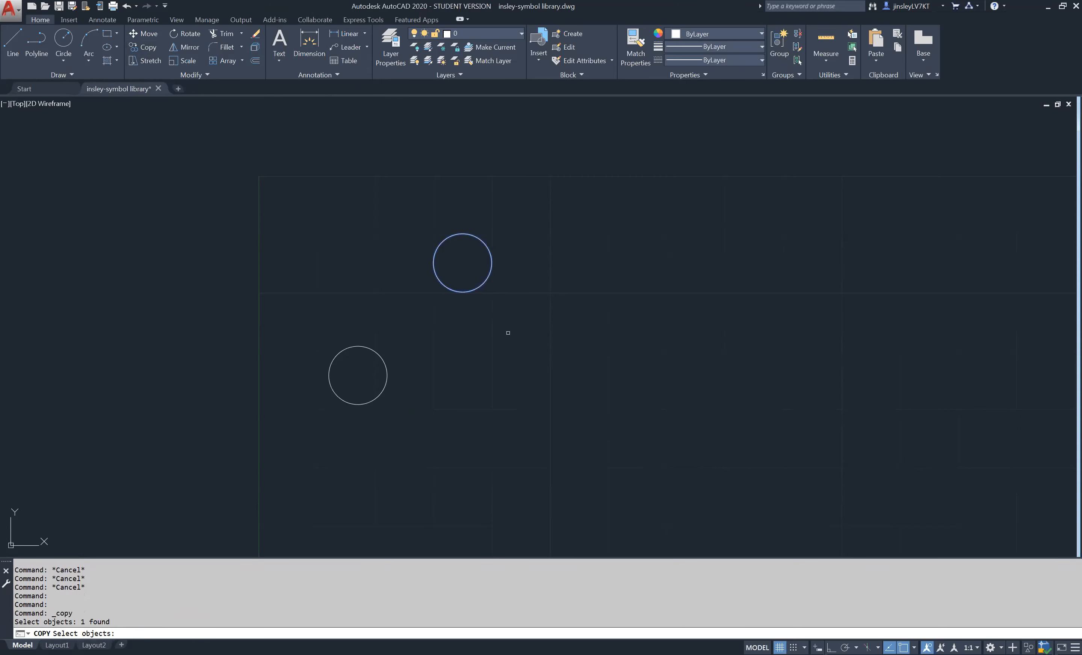
pyautogui.press('Return')
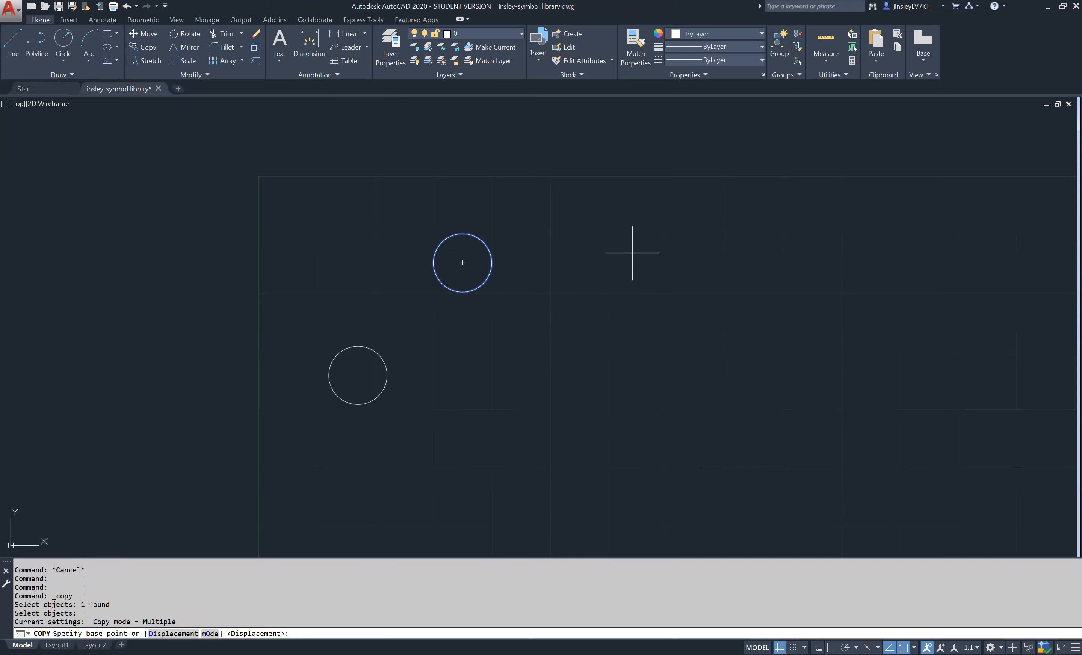
pyautogui.click(623, 263)
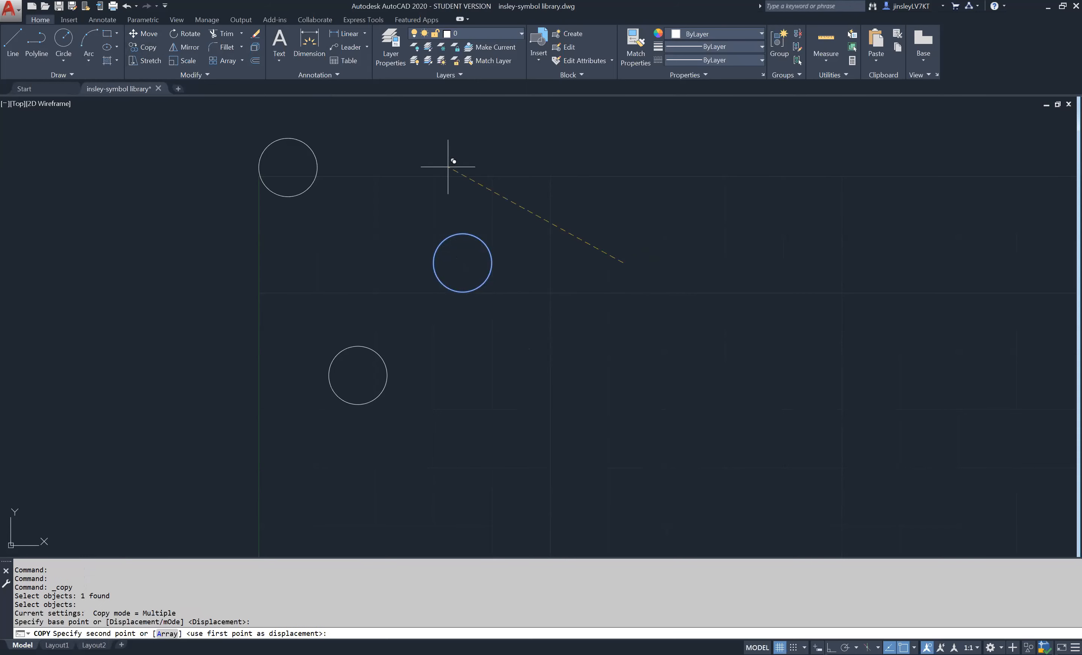
pyautogui.click(548, 173)
pyautogui.click(421, 213)
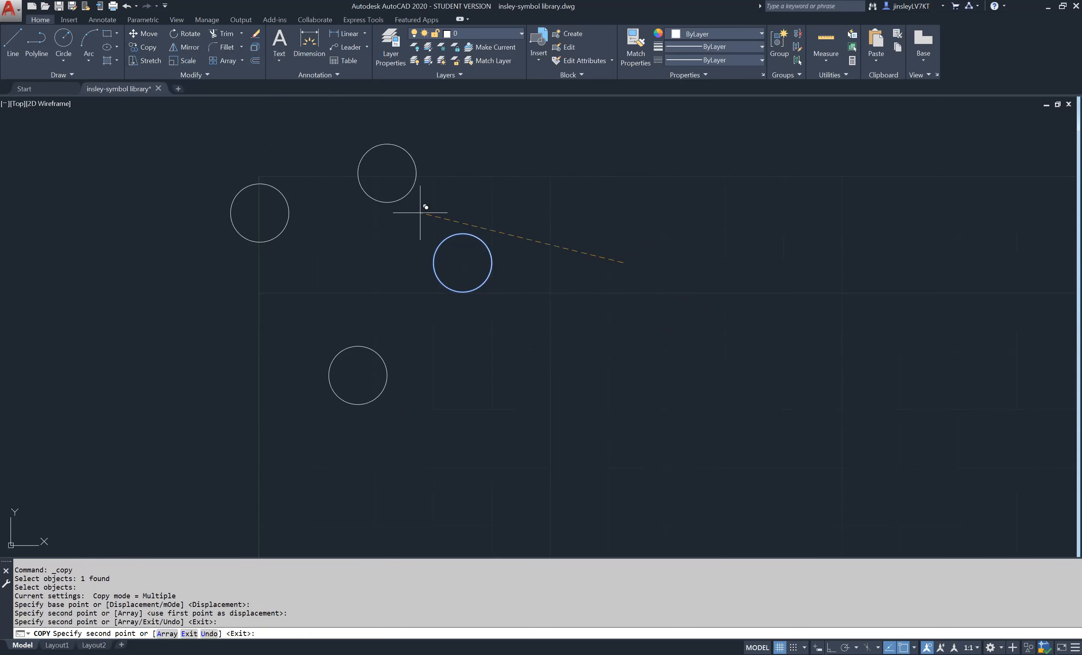
pyautogui.click(302, 284)
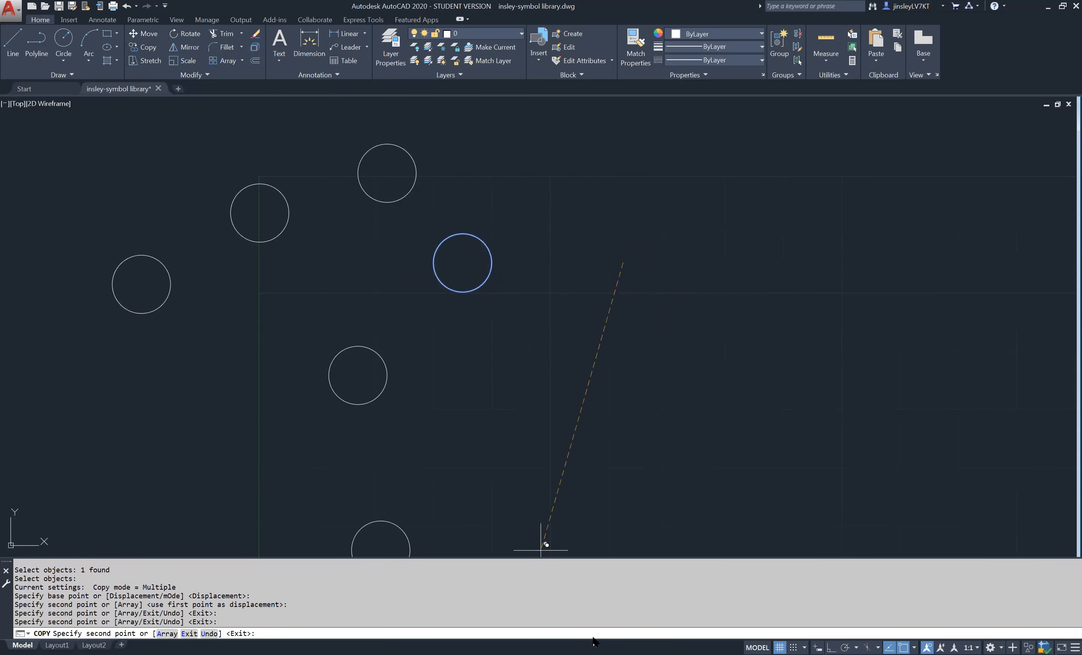
pyautogui.press('Escape')
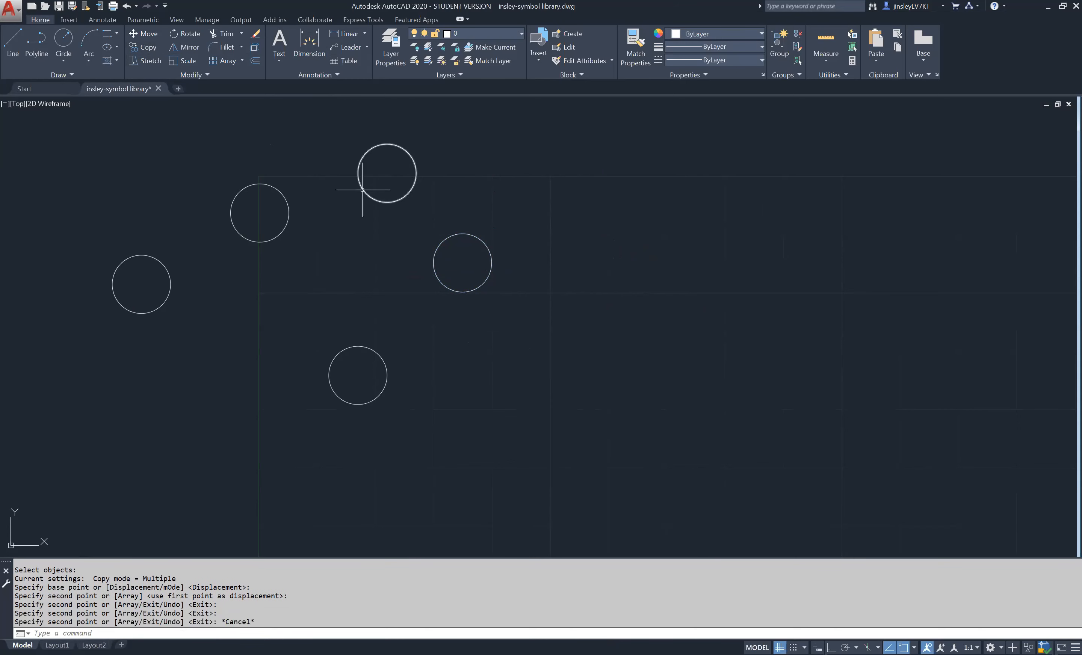
pyautogui.hotkey('ctrl', 'z')
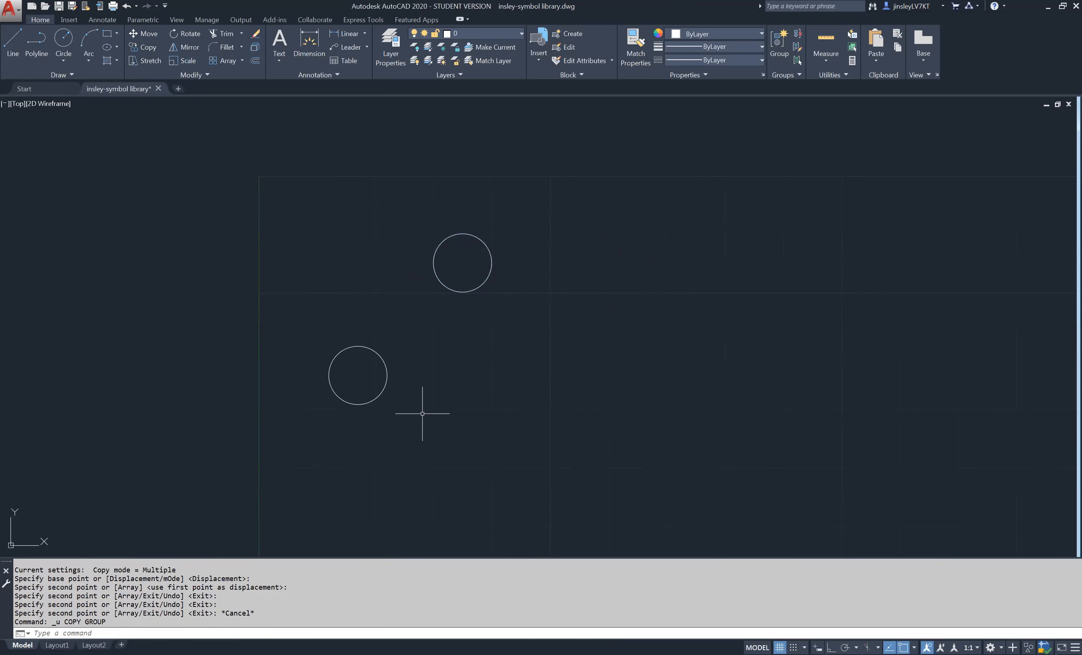
# - Draw a small circle with a 1/16" radius directly below the lower 1/4" radius circle
pyautogui.scroll(-2, 405, 385)
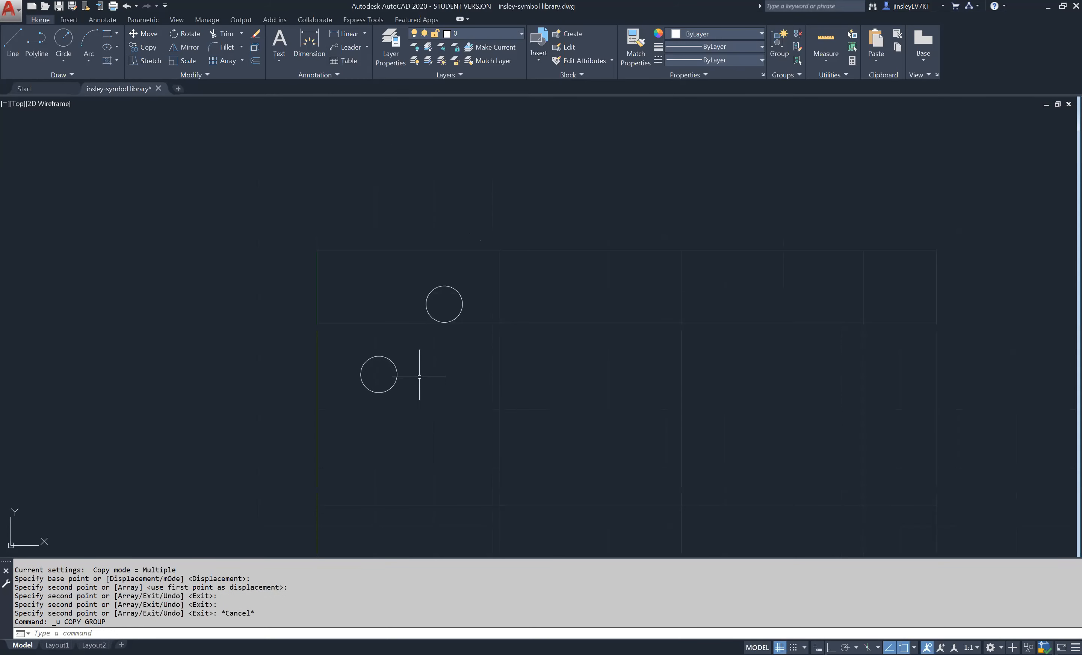
pyautogui.moveTo(452, 426)
pyautogui.mouseDown(button='middle')
pyautogui.moveTo(541, 269)
pyautogui.moveTo(453, 301)
pyautogui.mouseUp(button='middle')
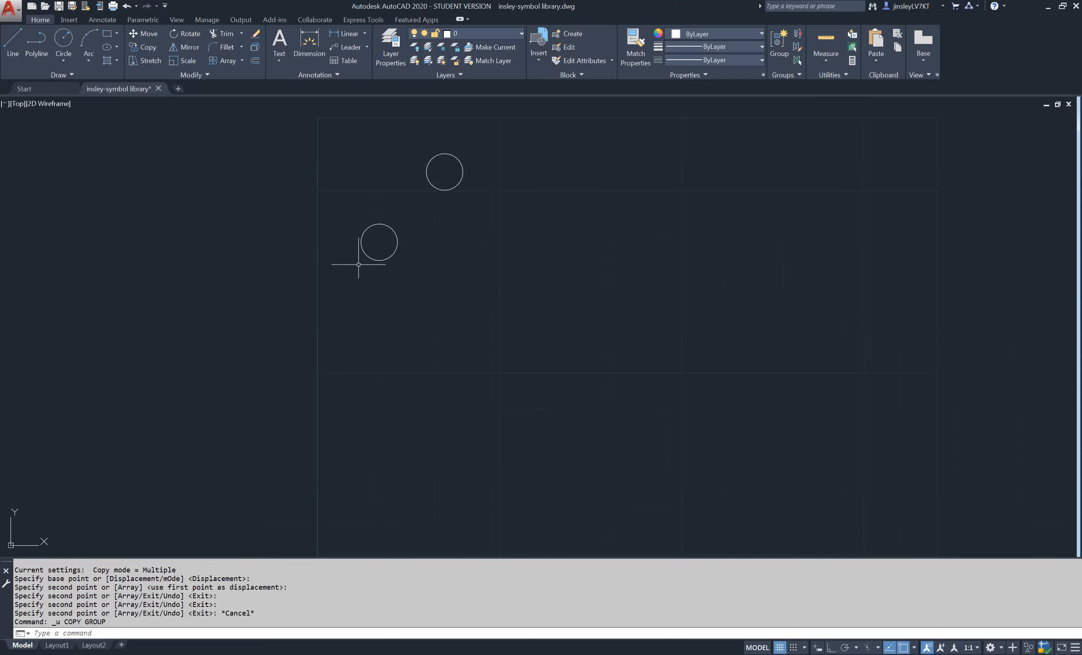
pyautogui.moveTo(436, 380); pyautogui.dragTo(419, 416, button='middle')
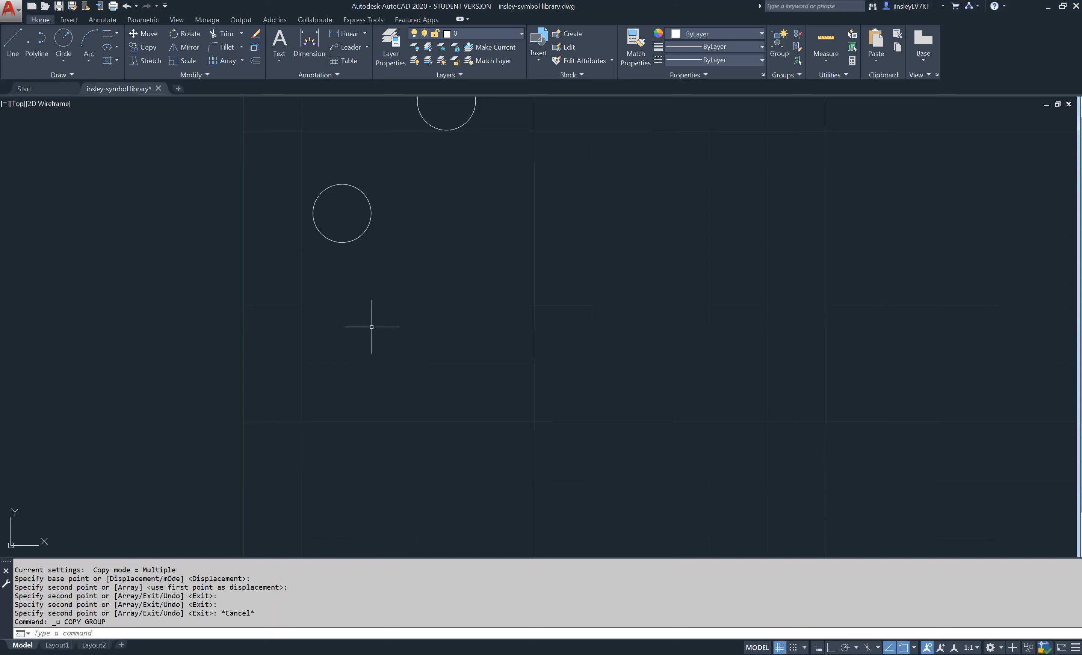
pyautogui.write('c')
pyautogui.press('Return')
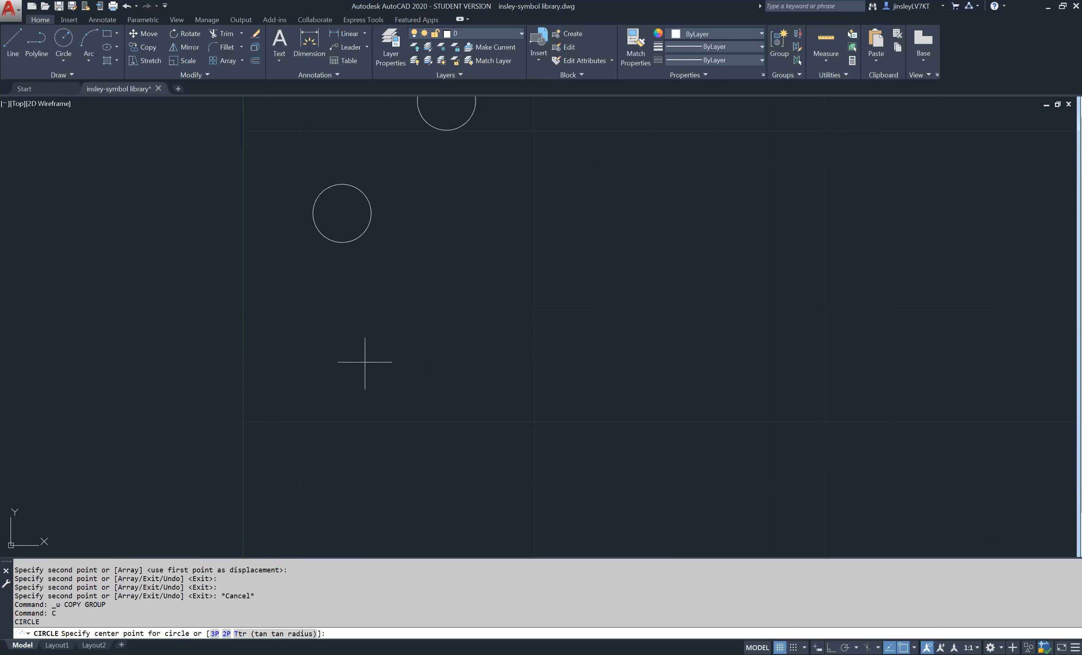
pyautogui.click(344, 403)
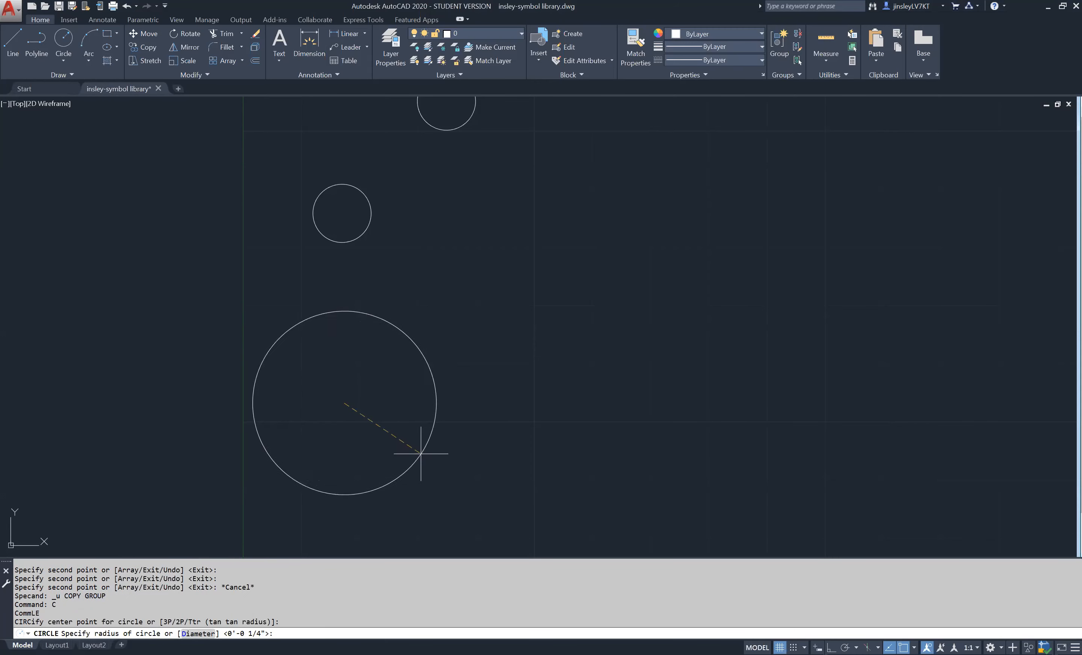
pyautogui.write('1/')
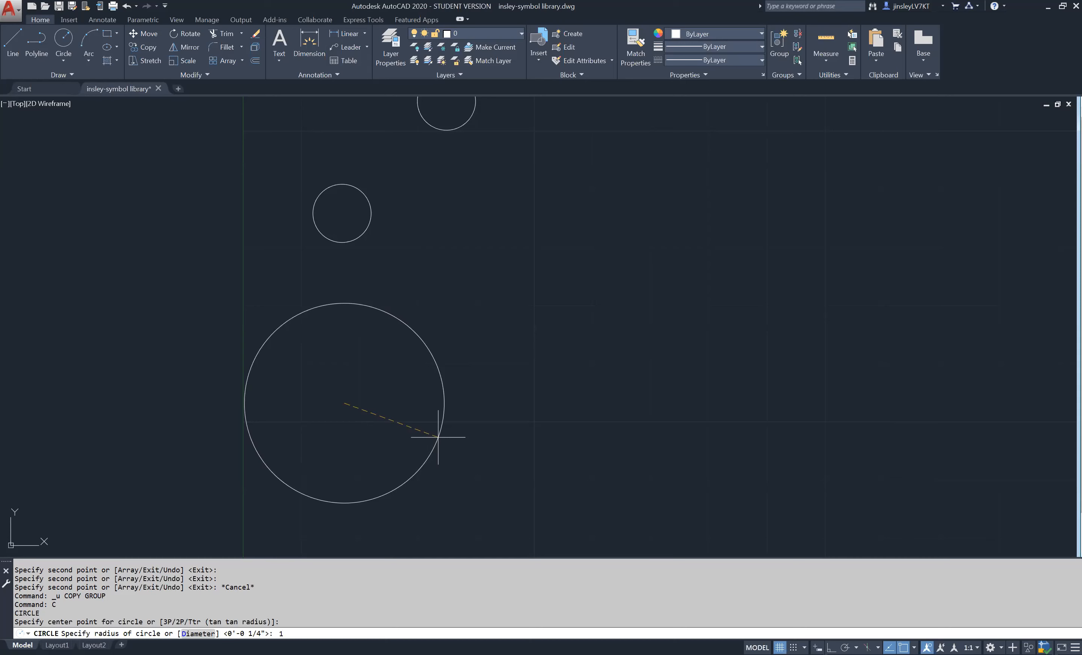
pyautogui.write('16')
pyautogui.press('Return')
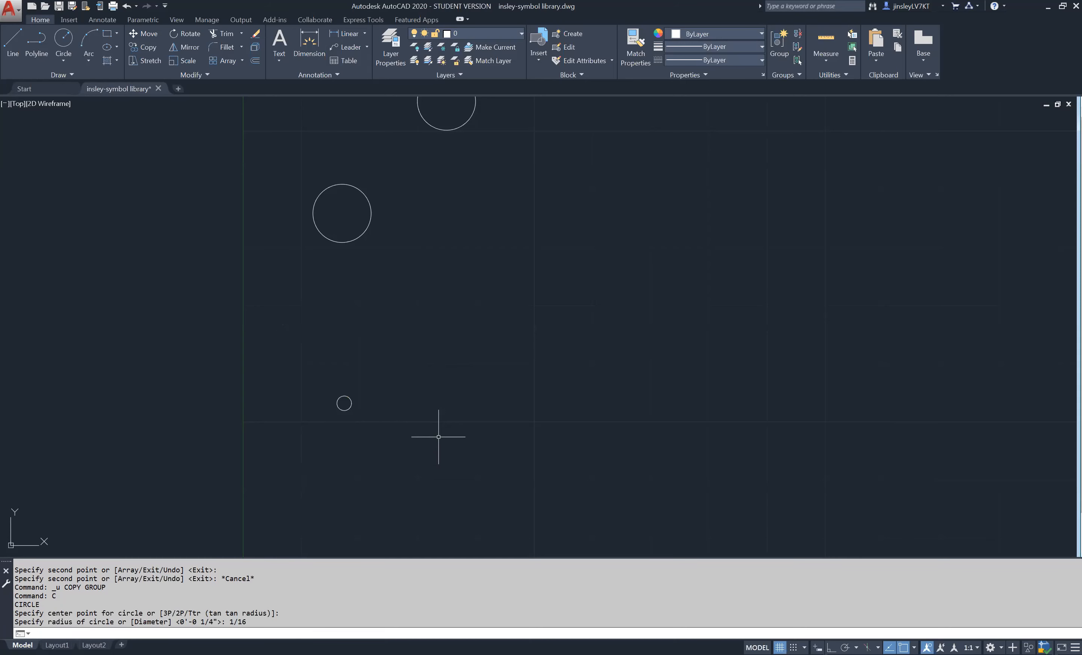
# - Turn on Ortho mode and draw a long horizontal line above the 1/16" radius circle
pyautogui.moveTo(368, 419); pyautogui.dragTo(376, 396, button='middle')
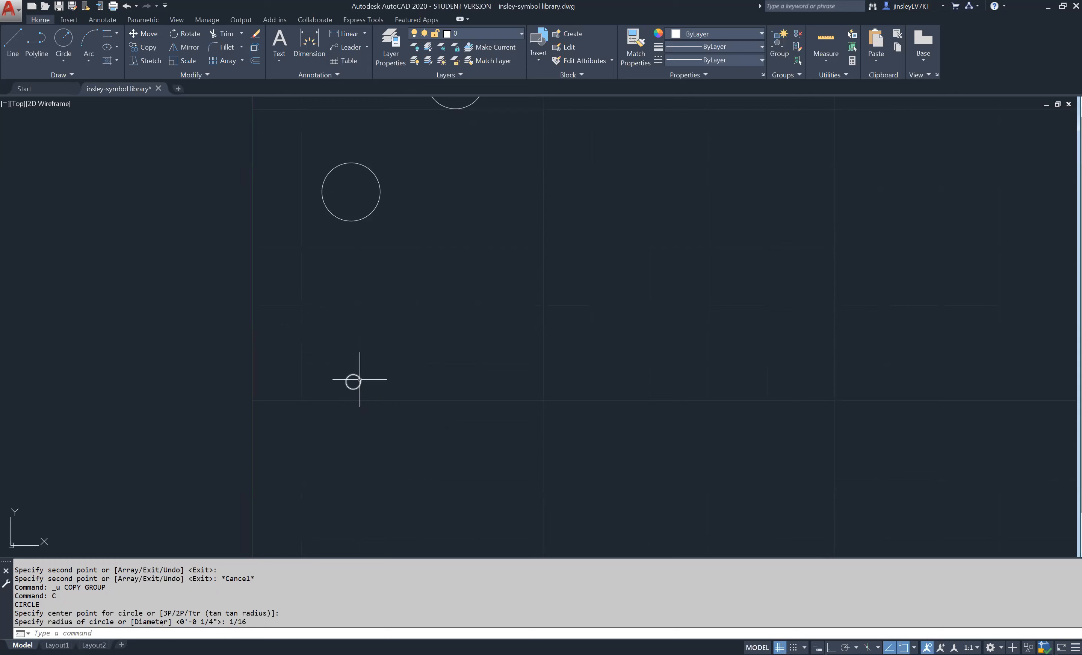
pyautogui.scroll(4, 354, 381)
pyautogui.scroll(2, 354, 382)
pyautogui.moveTo(375, 403); pyautogui.dragTo(344, 354, button='middle')
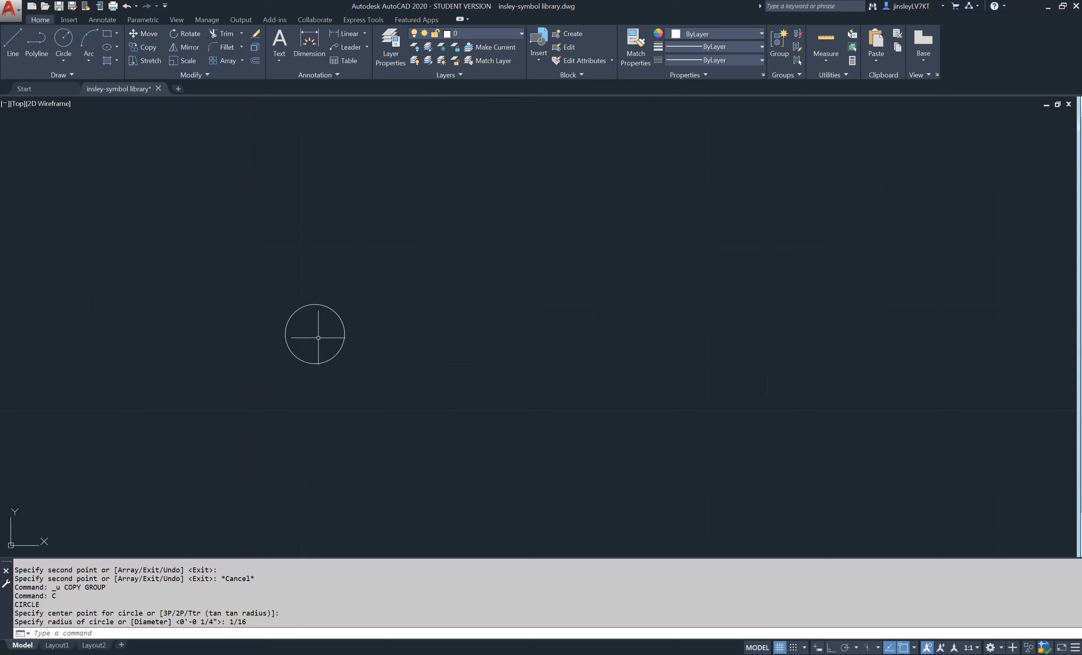
pyautogui.moveTo(349, 338); pyautogui.dragTo(373, 437, button='middle')
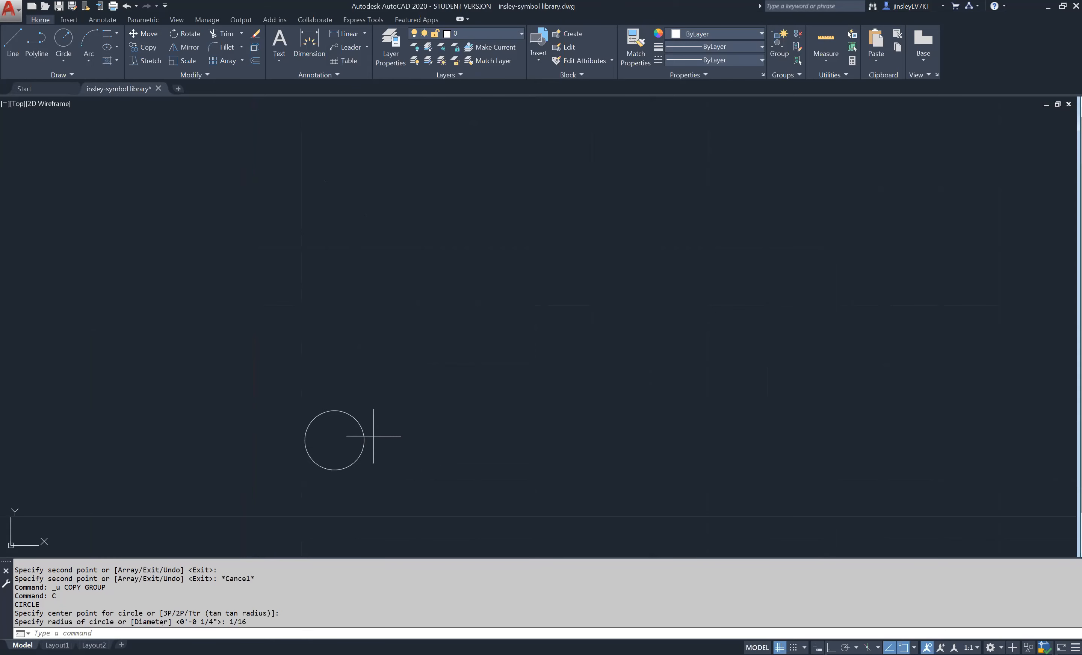
pyautogui.write('l')
pyautogui.press('Return')
pyautogui.click(201, 216)
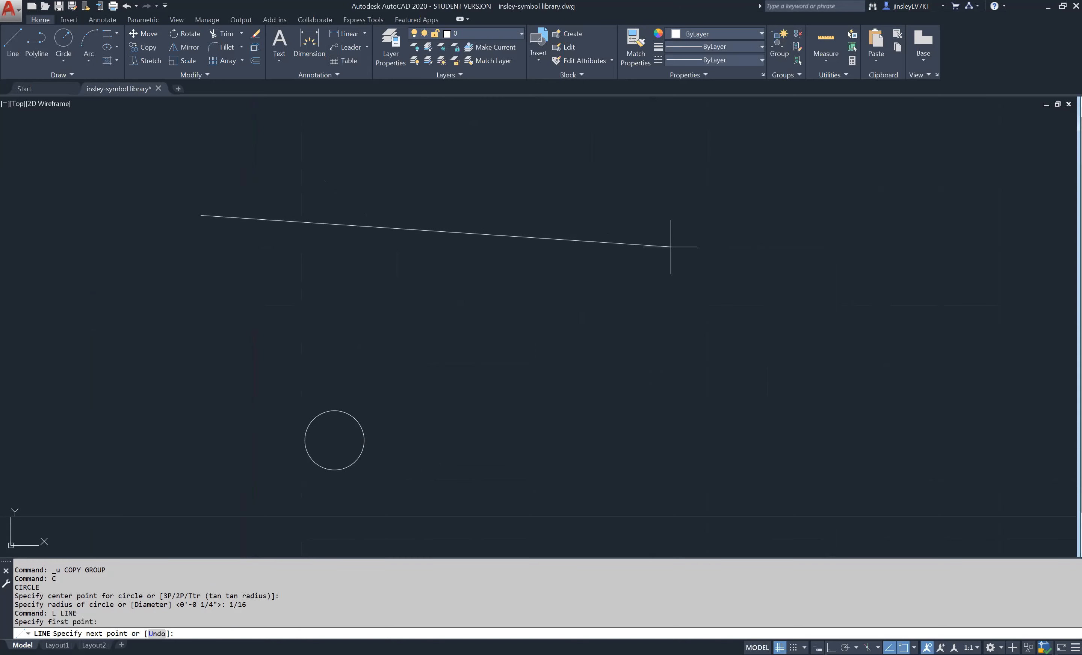
pyautogui.press('F8')
pyautogui.click(654, 247)
# - Draw a short vertical line crossing the horizontal line near its left end
pyautogui.press('space')
pyautogui.click(240, 201)
pyautogui.click(246, 235)
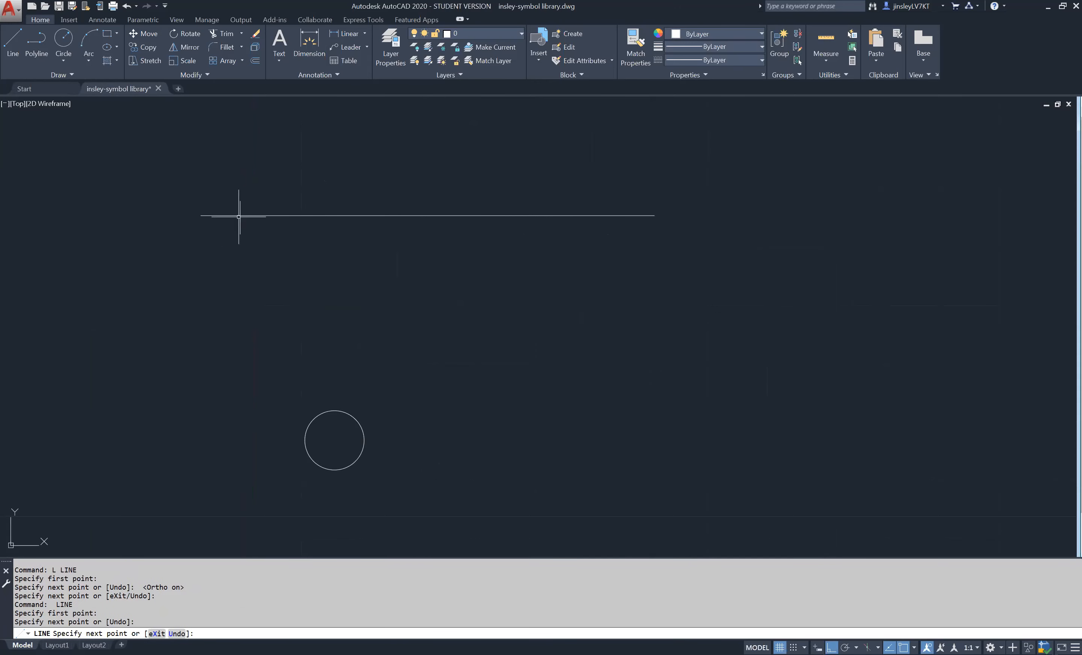
pyautogui.press('Return')
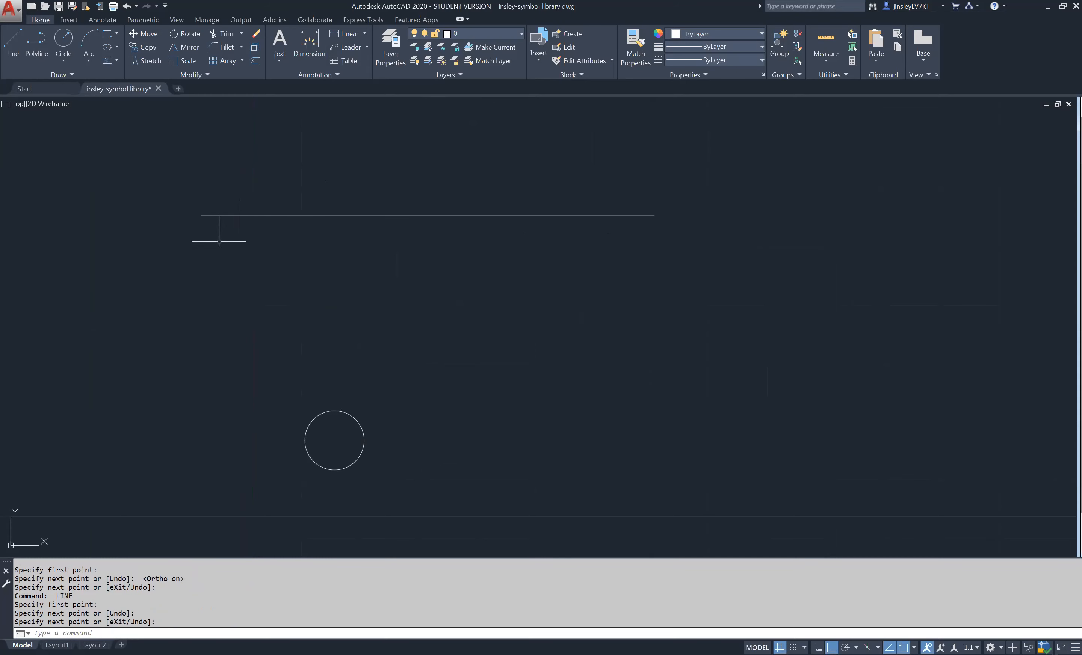
# - Erase the horizontal line and the short vertical line crossing it
pyautogui.click(263, 236)
pyautogui.click(189, 204)
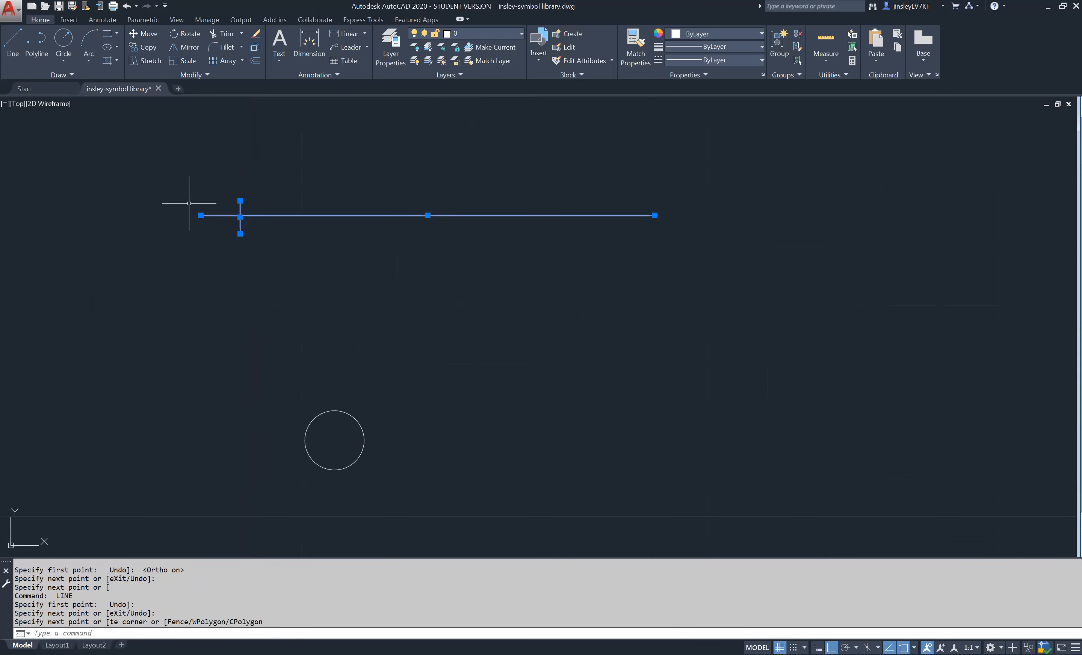
pyautogui.press('Delete')
pyautogui.scroll(2, 320, 454)
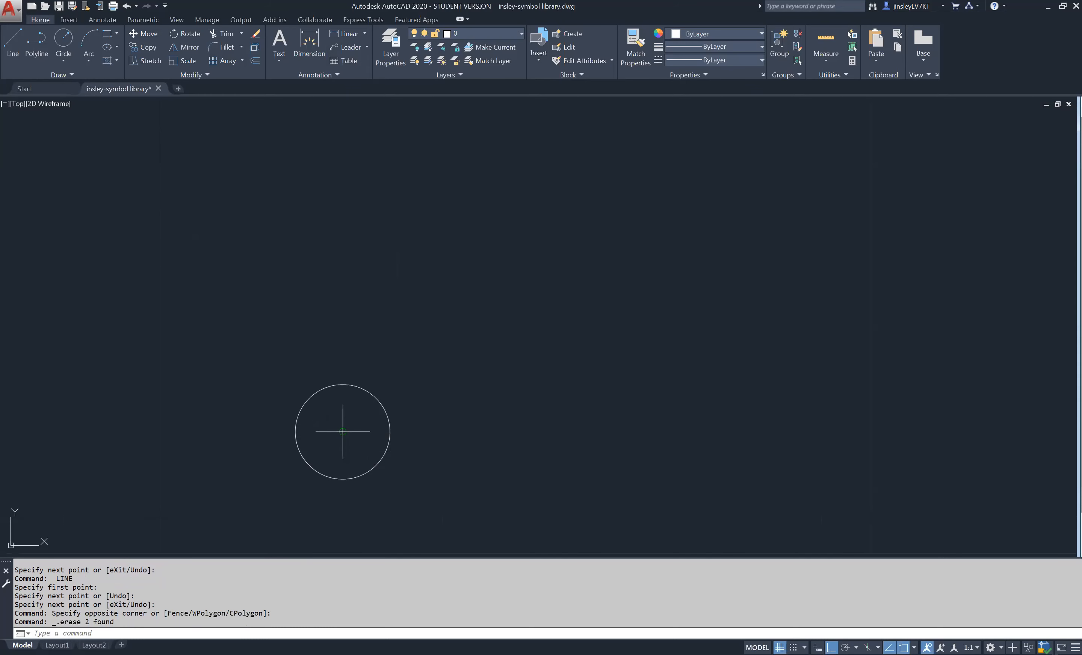
# - Start the Line command and turn on the Midpoint, Parallel and Perpendicular object snaps
pyautogui.write('l')
pyautogui.press('Return')
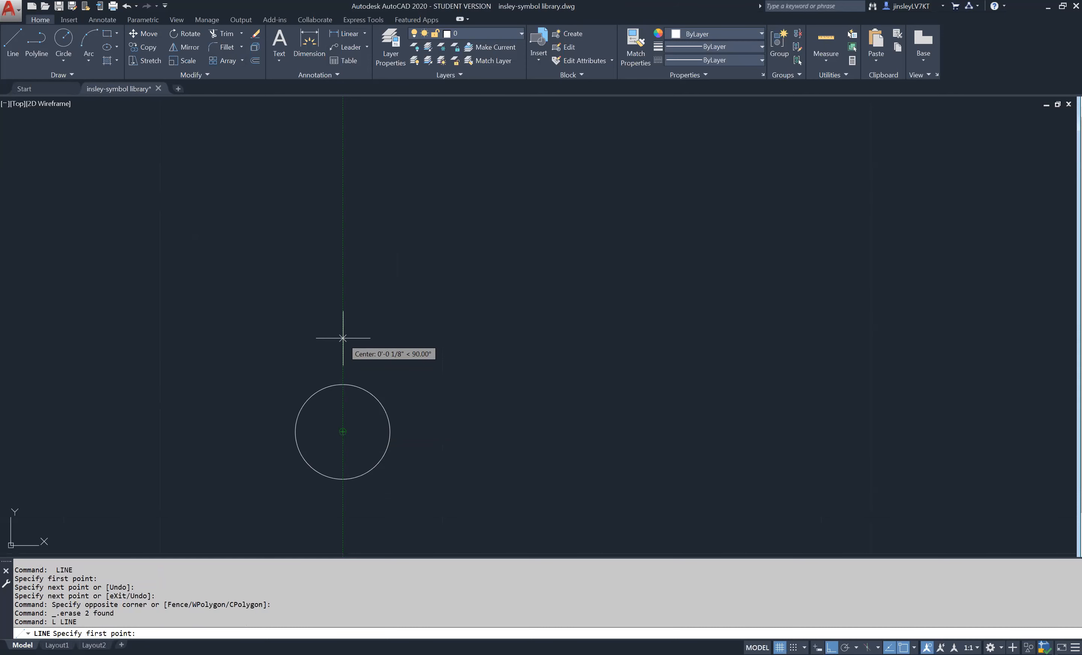
pyautogui.scroll(-2, 415, 422)
pyautogui.moveTo(414, 422); pyautogui.dragTo(434, 394, button='middle')
pyautogui.scroll(2, 410, 426)
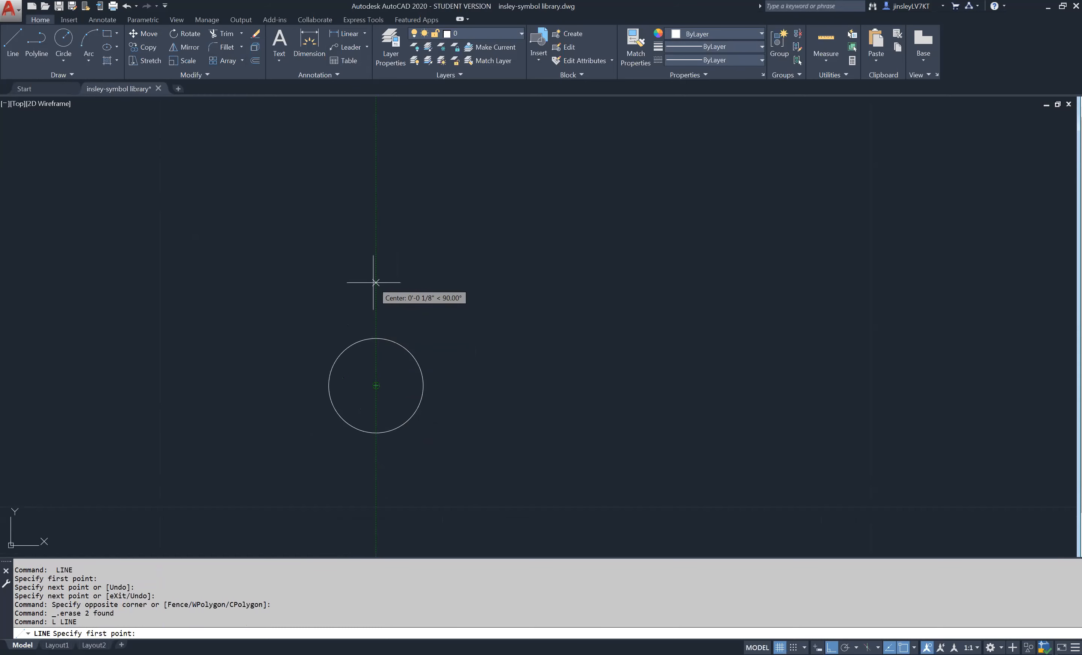
pyautogui.scroll(-2, 395, 384)
pyautogui.scroll(2, 395, 384)
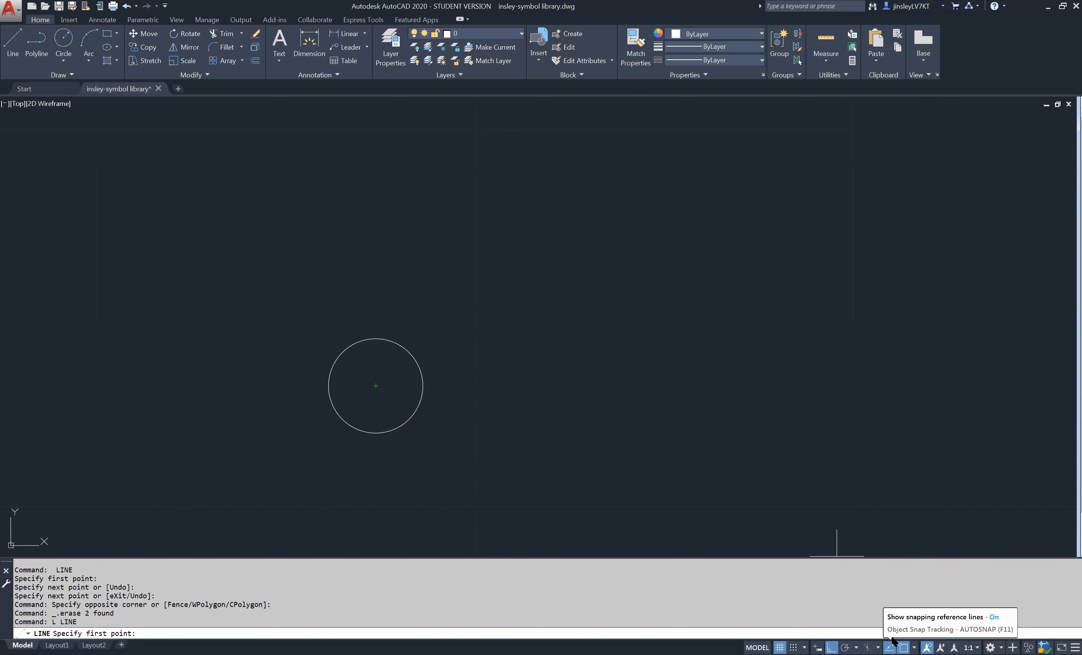
pyautogui.click(914, 646)
pyautogui.click(914, 641)
pyautogui.click(914, 647)
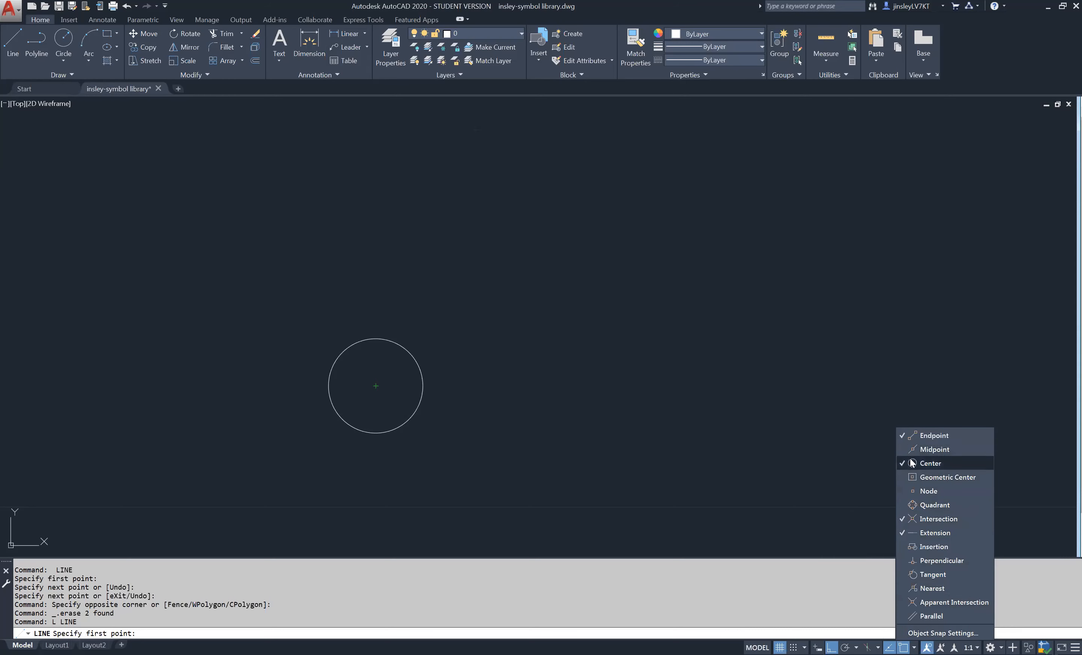
pyautogui.click(902, 449)
pyautogui.click(900, 616)
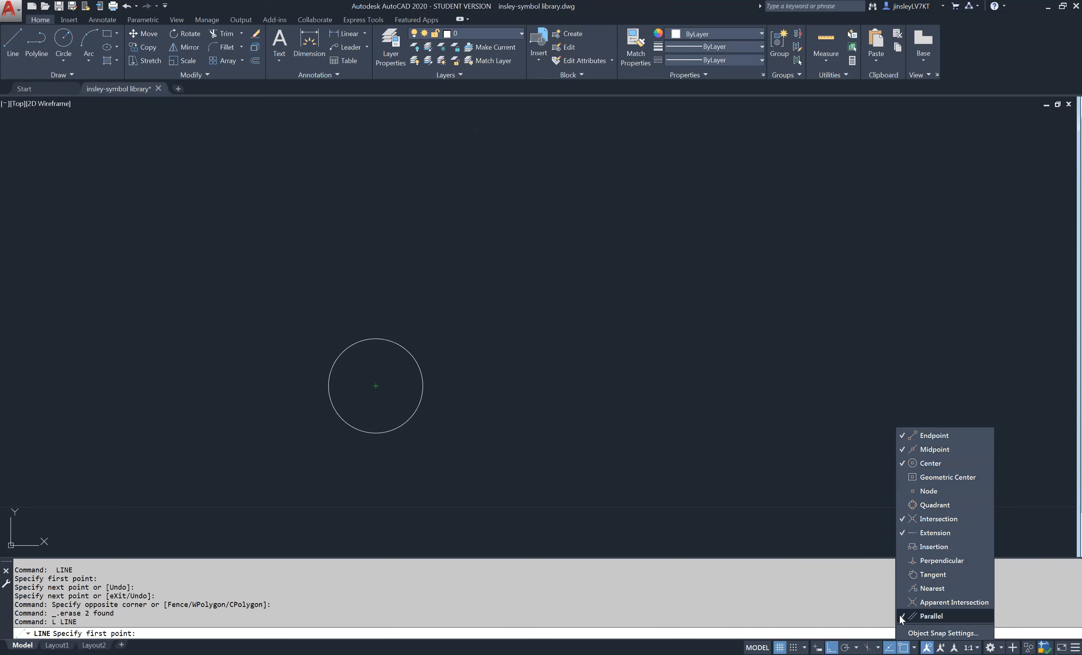
pyautogui.click(908, 560)
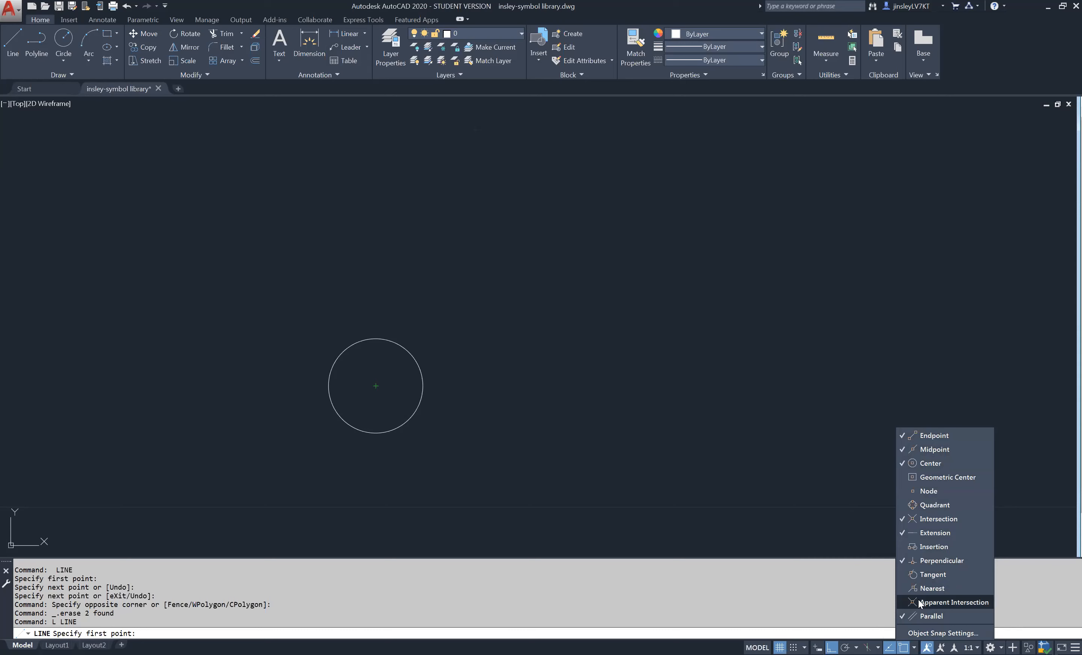
pyautogui.click(736, 398)
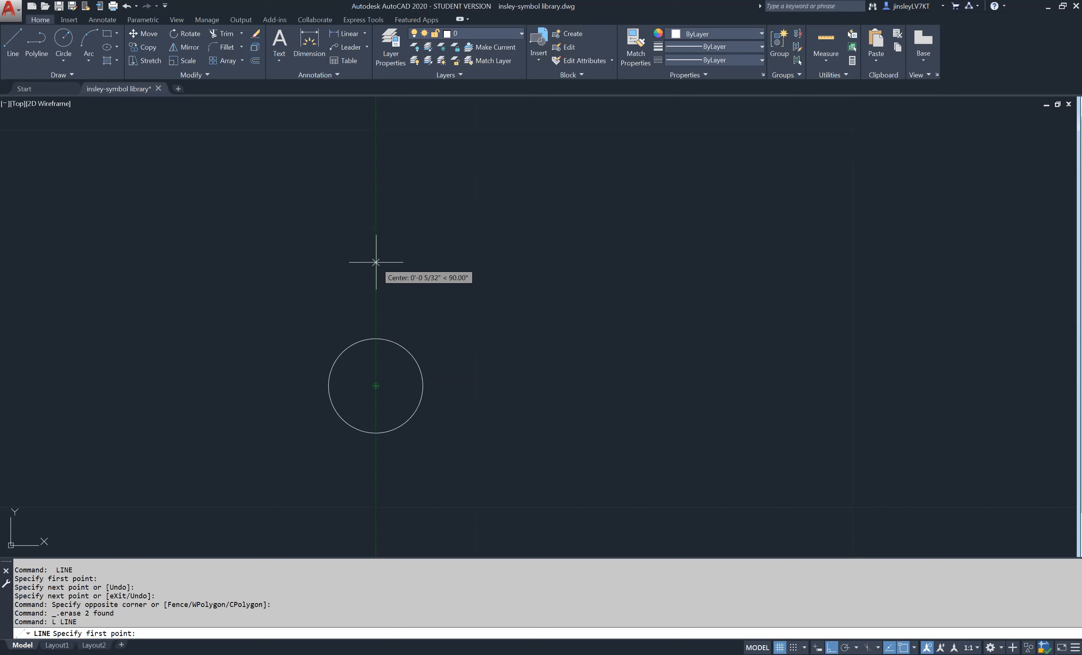
# - Draw a 1/4" vertical line through the circle, starting 1/8" above its center, and erase it
pyautogui.write('1/8')
pyautogui.press('Return')
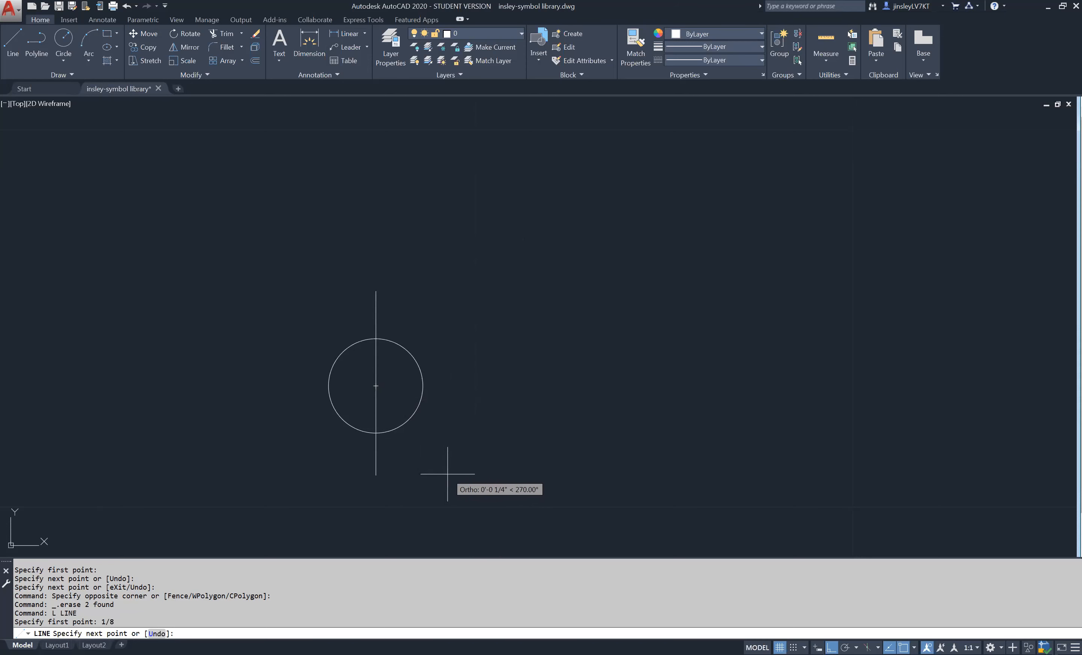
pyautogui.write('1')
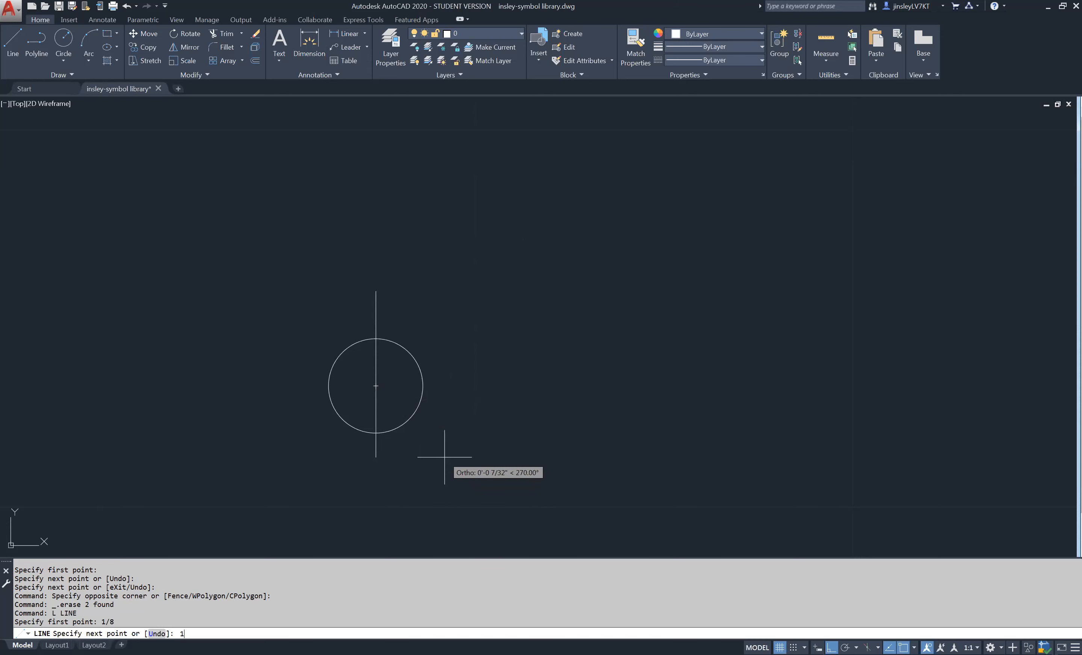
pyautogui.write('/4')
pyautogui.press('Return')
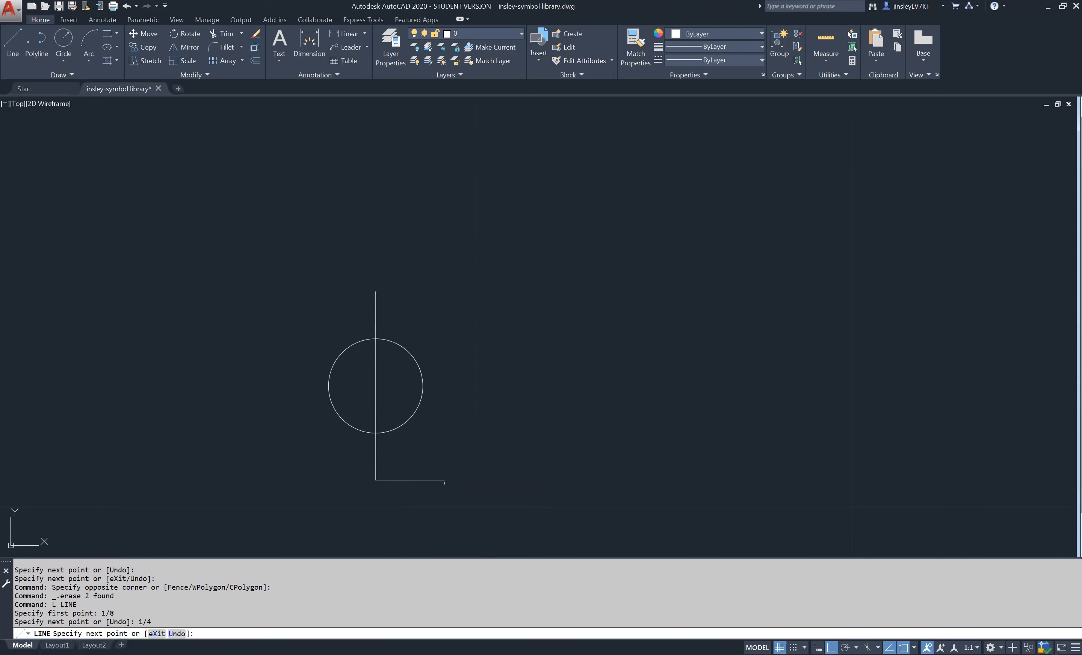
pyautogui.press('Return')
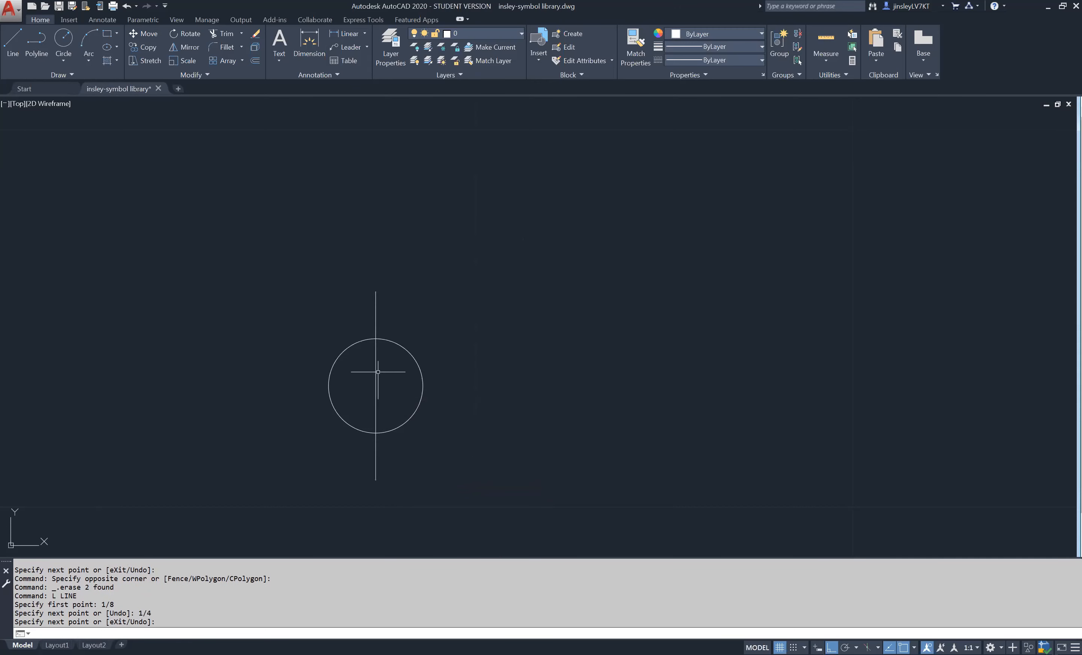
pyautogui.click(376, 291)
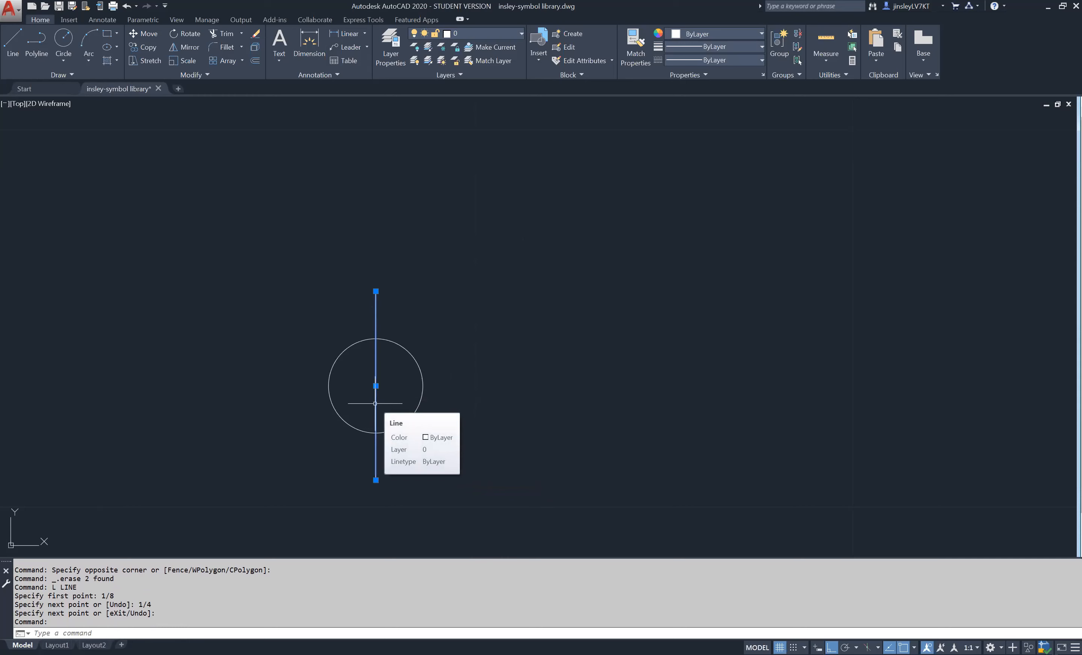
pyautogui.press('Delete')
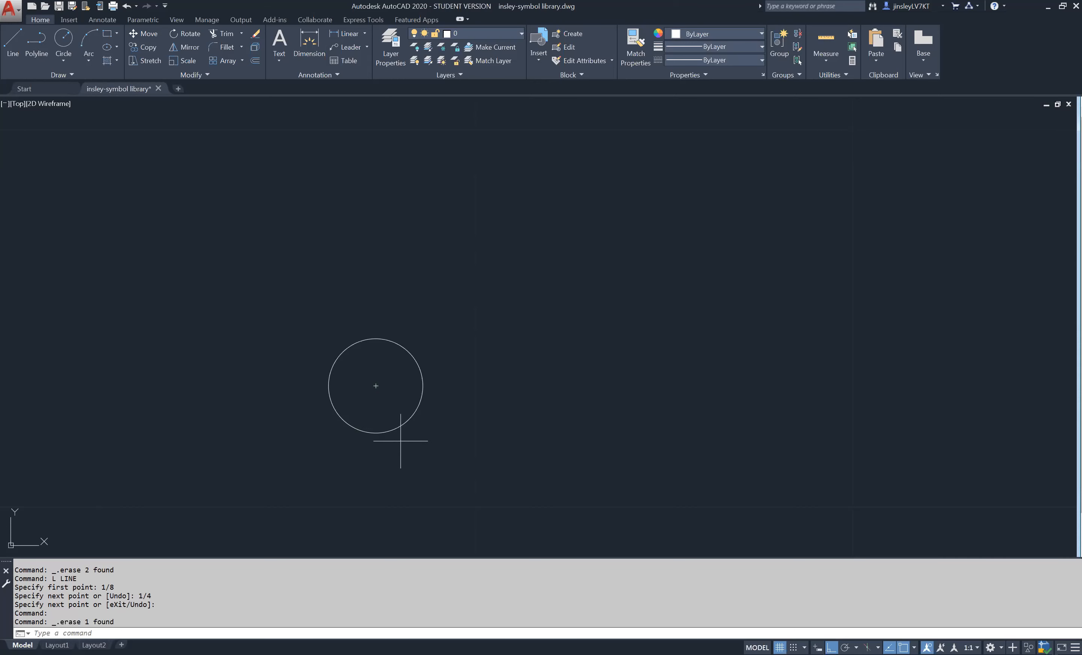
# - Draw two consecutive 1/16" line segments straight up from the circle's center
pyautogui.write('l')
pyautogui.press('Return')
pyautogui.click(376, 385)
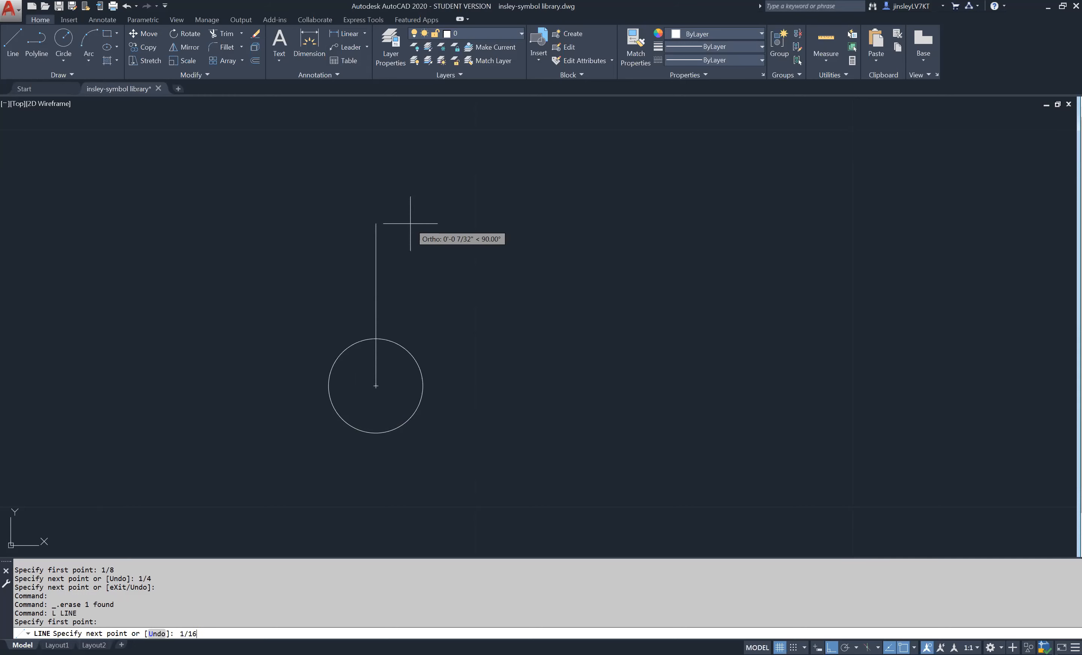
pyautogui.write('1/16')
pyautogui.press('Return')
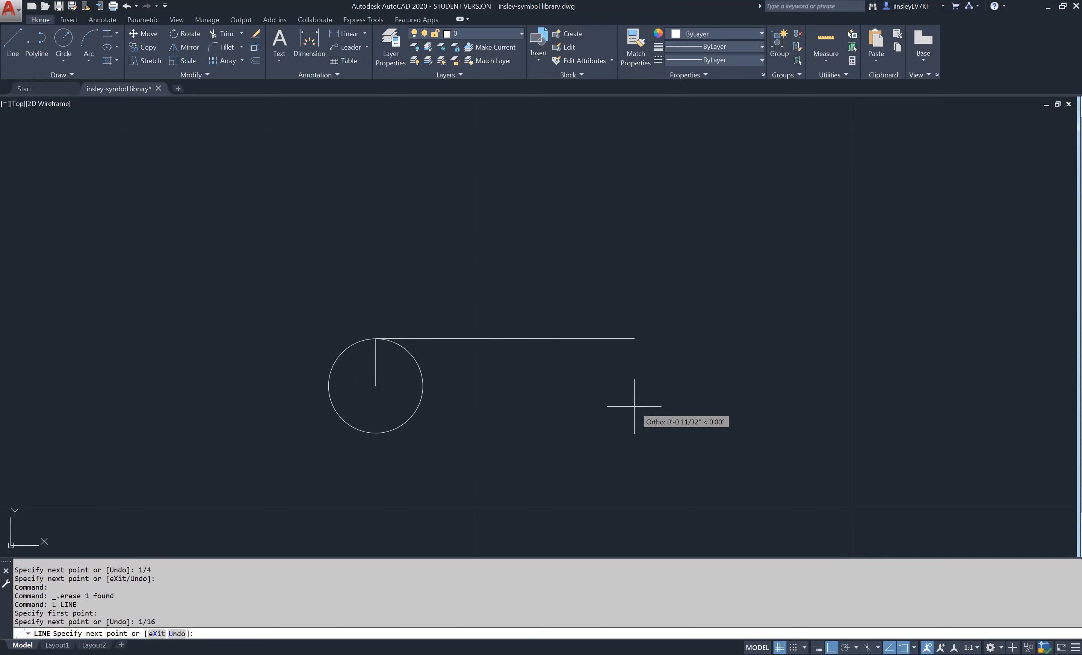
pyautogui.write('1/16')
pyautogui.press('Return')
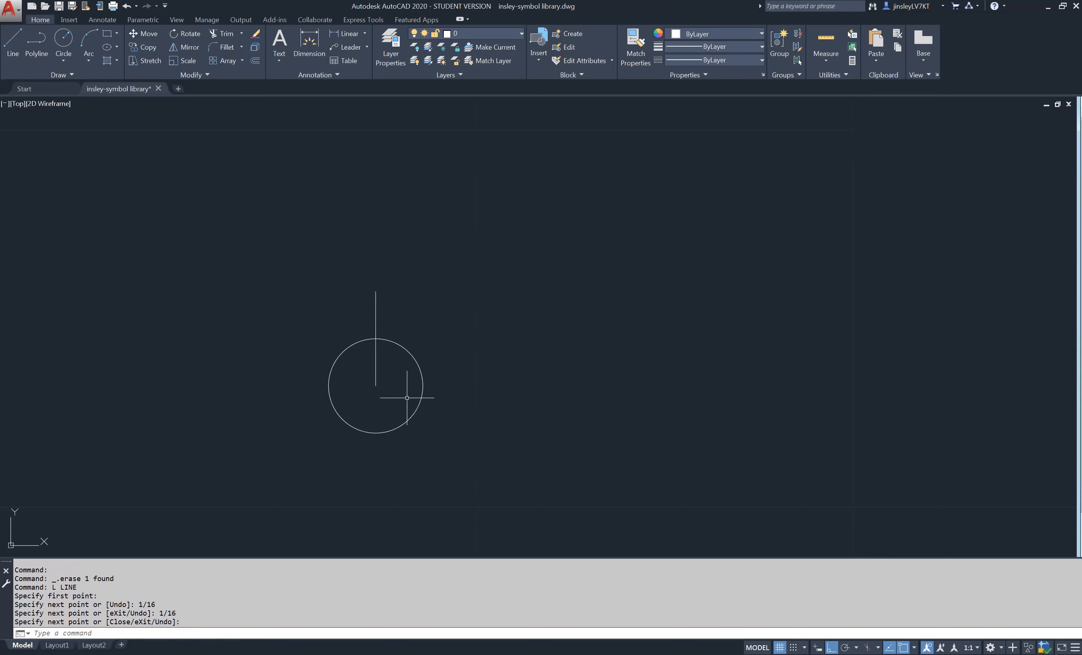
# - Draw a 1/8" line straight down from the circle's center and check the separate segments by selecting them
pyautogui.click(377, 389)
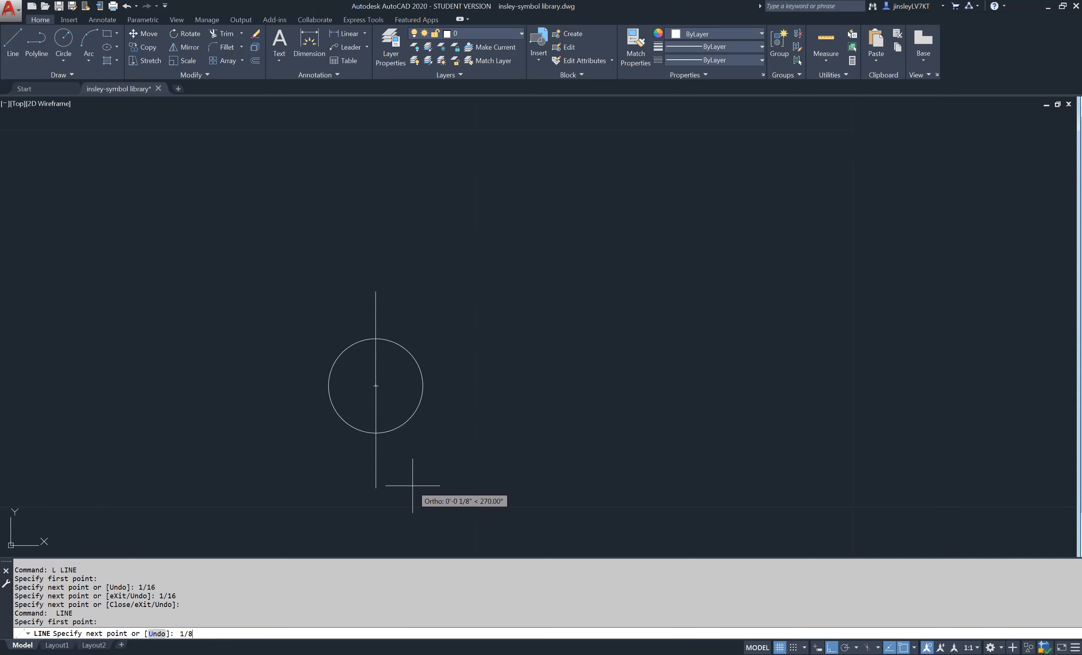
pyautogui.press('Return')
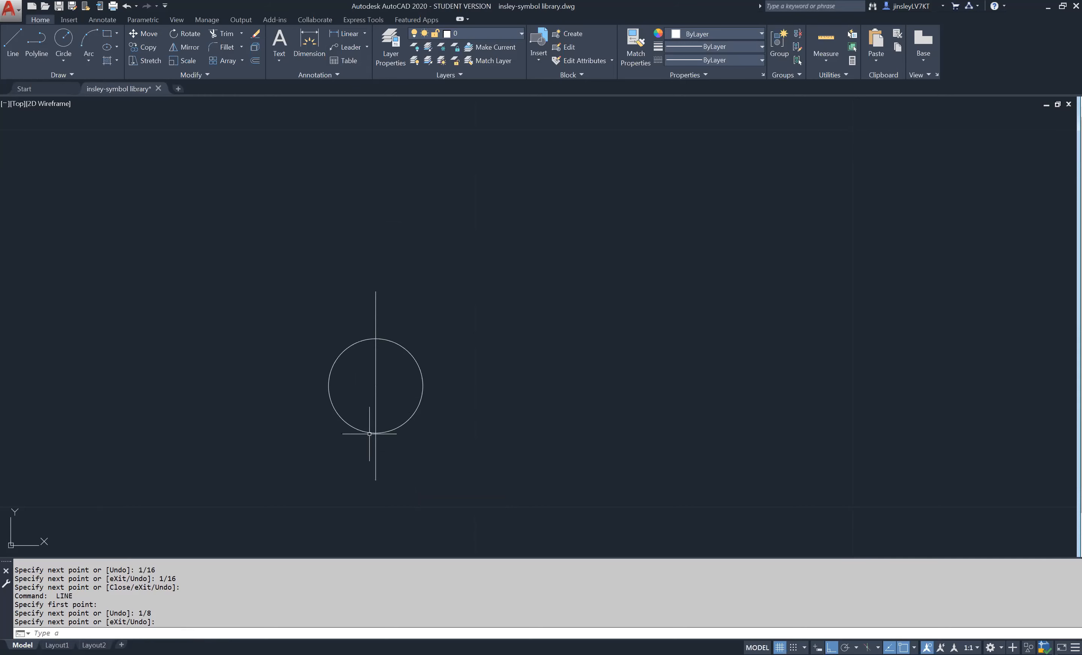
pyautogui.click(376, 424)
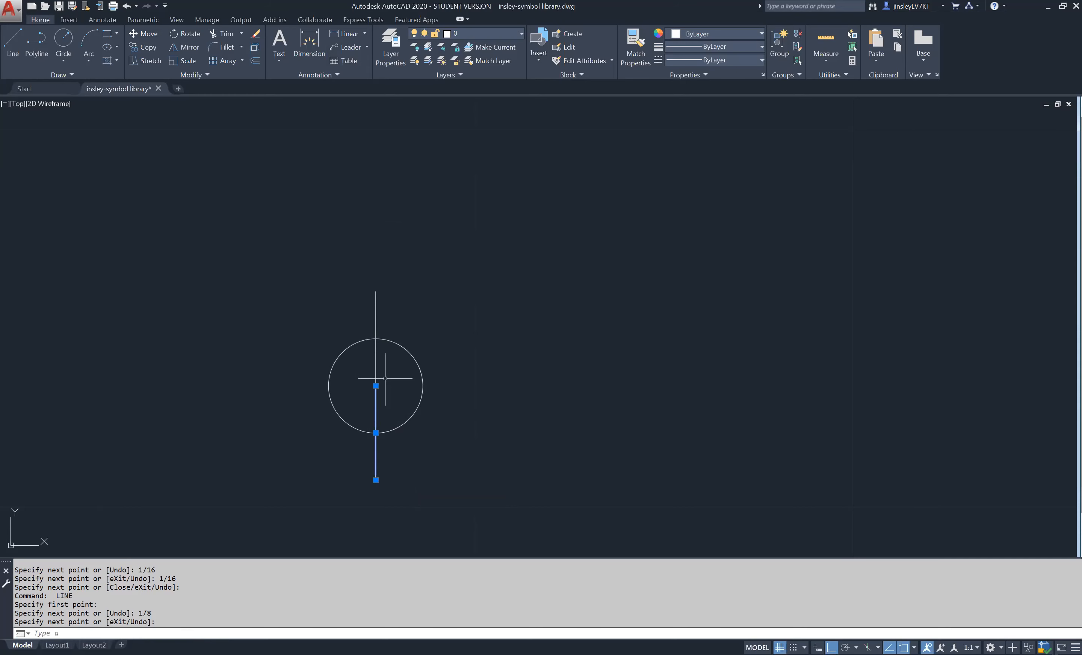
pyautogui.click(377, 366)
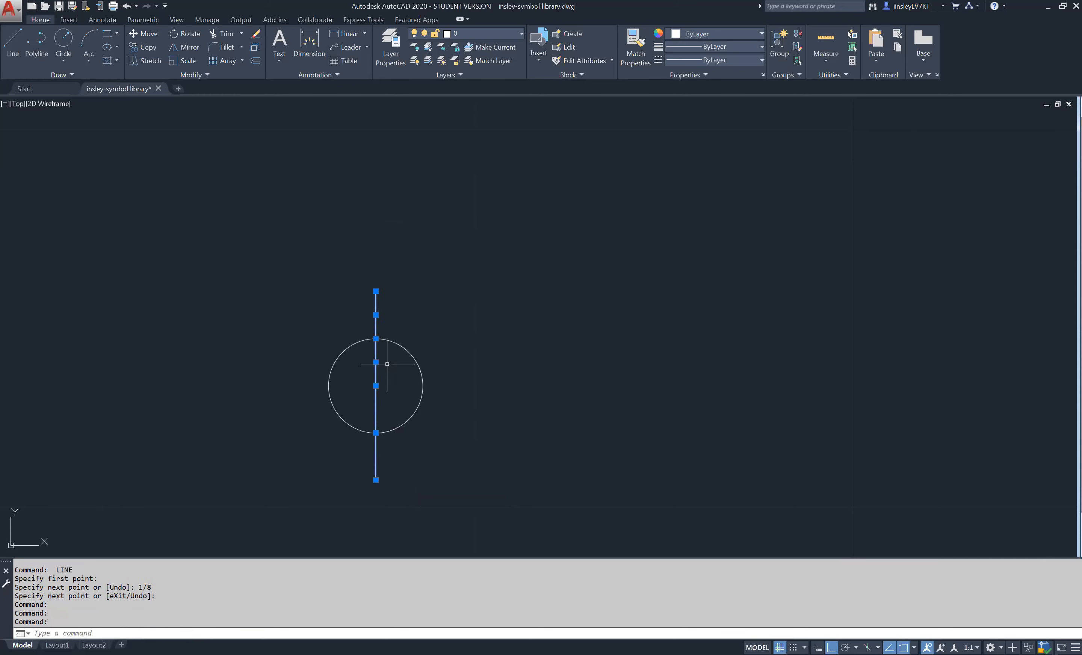
pyautogui.press('Escape')
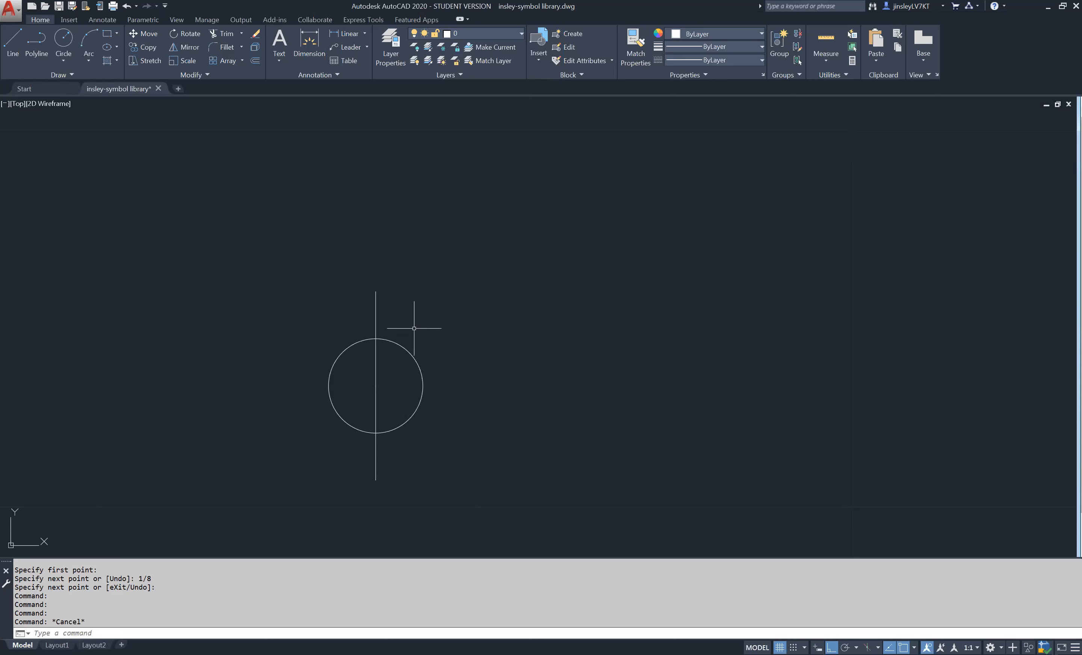
# - Erase the three vertical line segments running through the circle
pyautogui.click(399, 400)
pyautogui.click(347, 357)
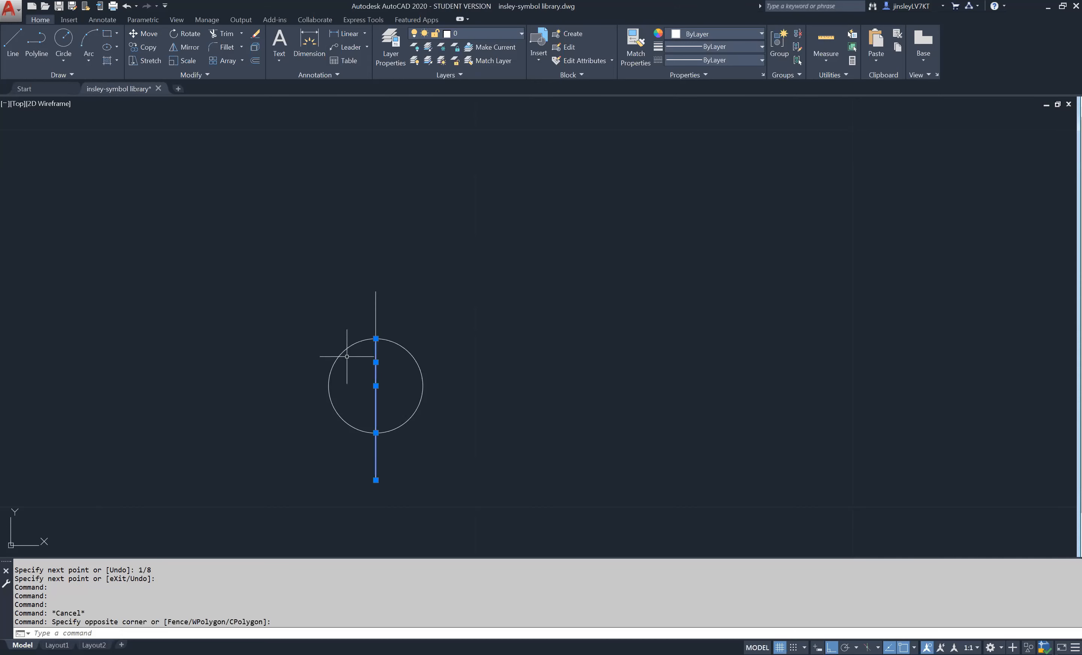
pyautogui.click(392, 319)
pyautogui.click(356, 280)
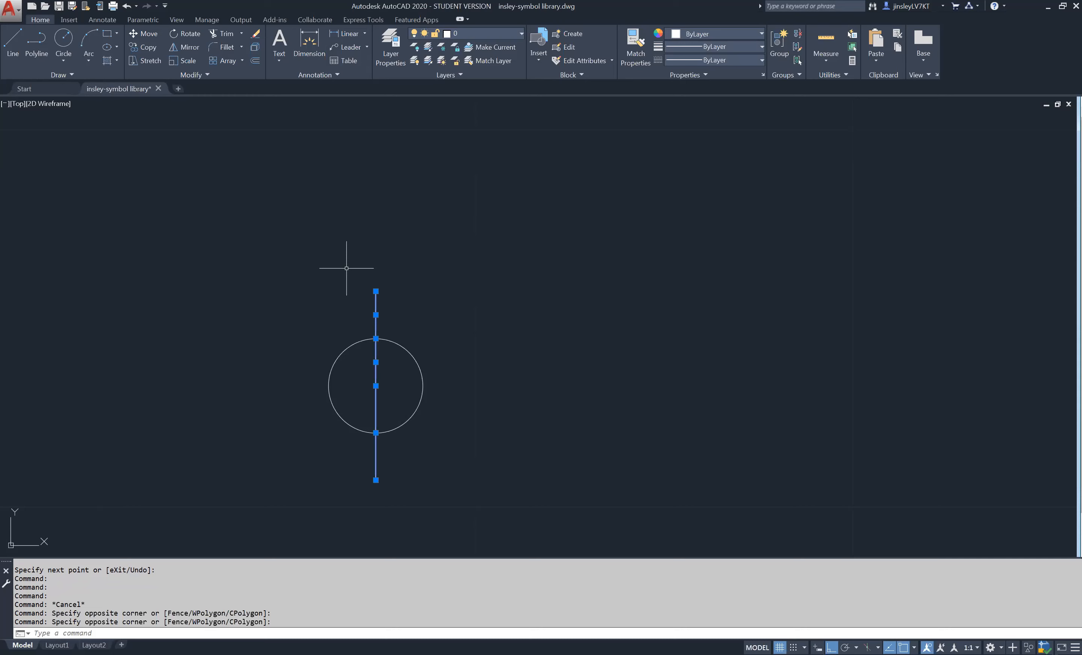
pyautogui.press('Delete')
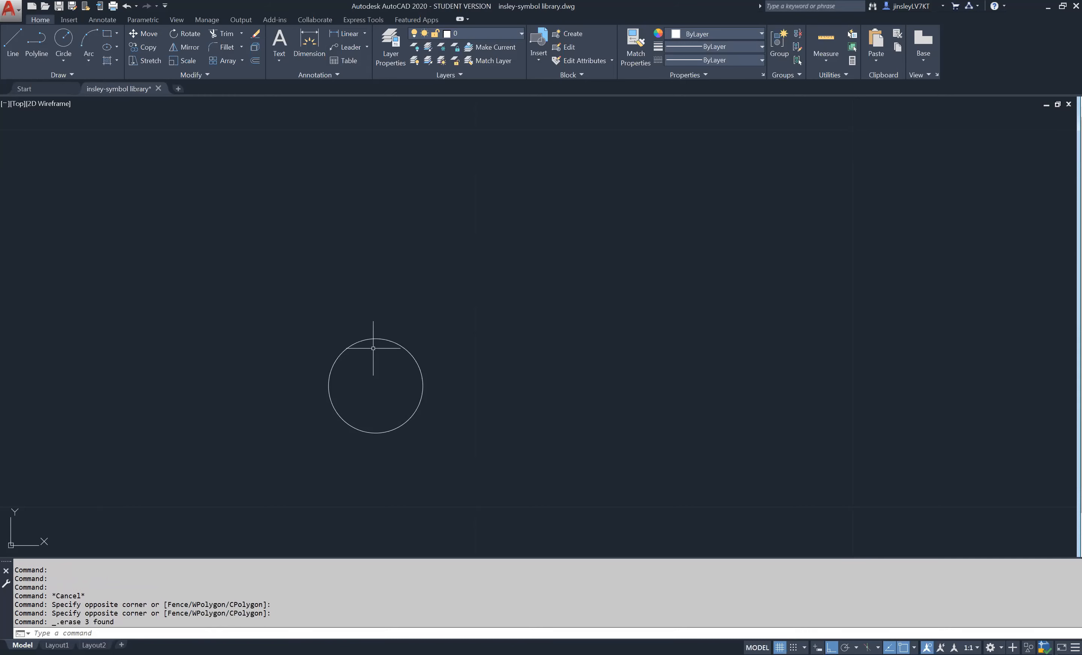
# - Draw a single 1/4" vertical line down through the circle, tracking its start point 1/8" above the center
pyautogui.write('l')
pyautogui.press('Return')
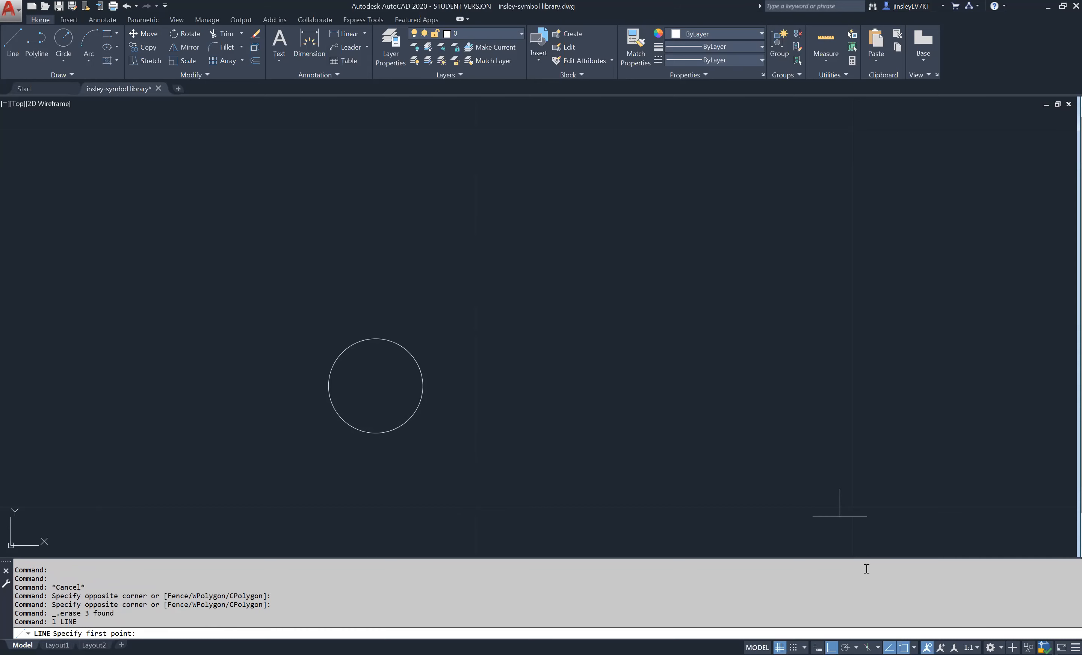
pyautogui.click(915, 648)
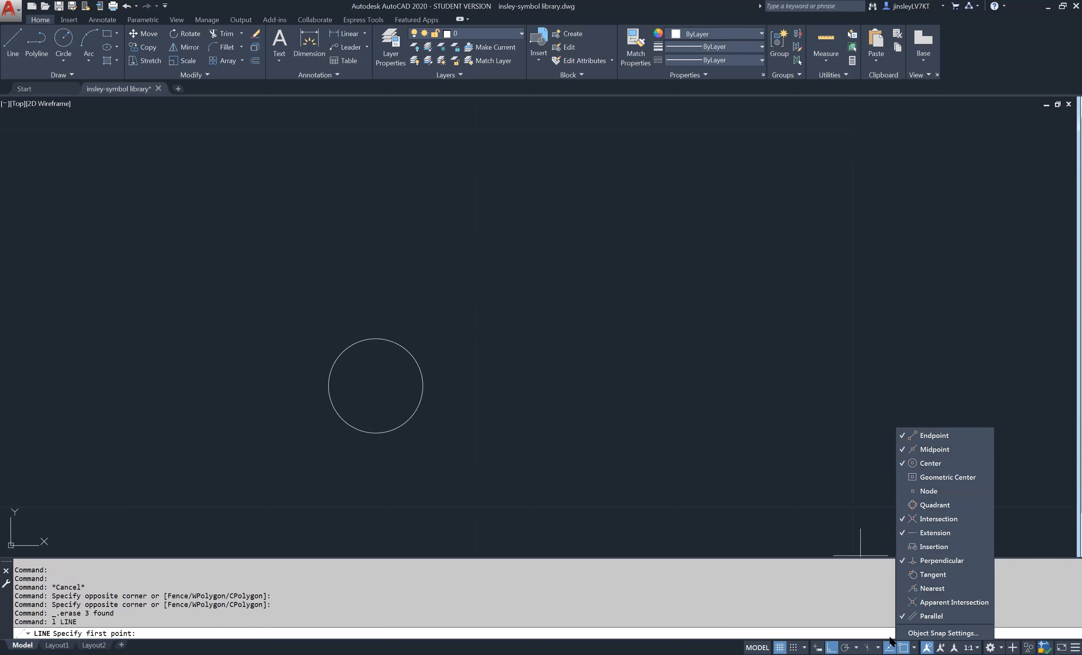
pyautogui.click(666, 438)
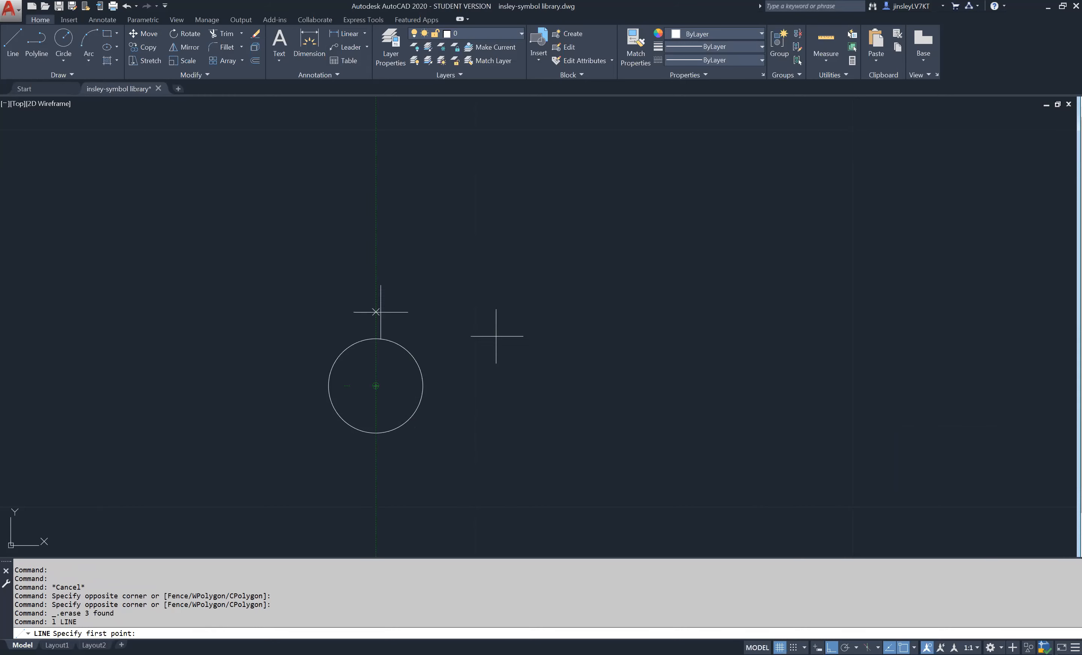
pyautogui.click(376, 234)
pyautogui.write('1/8')
pyautogui.press('Return')
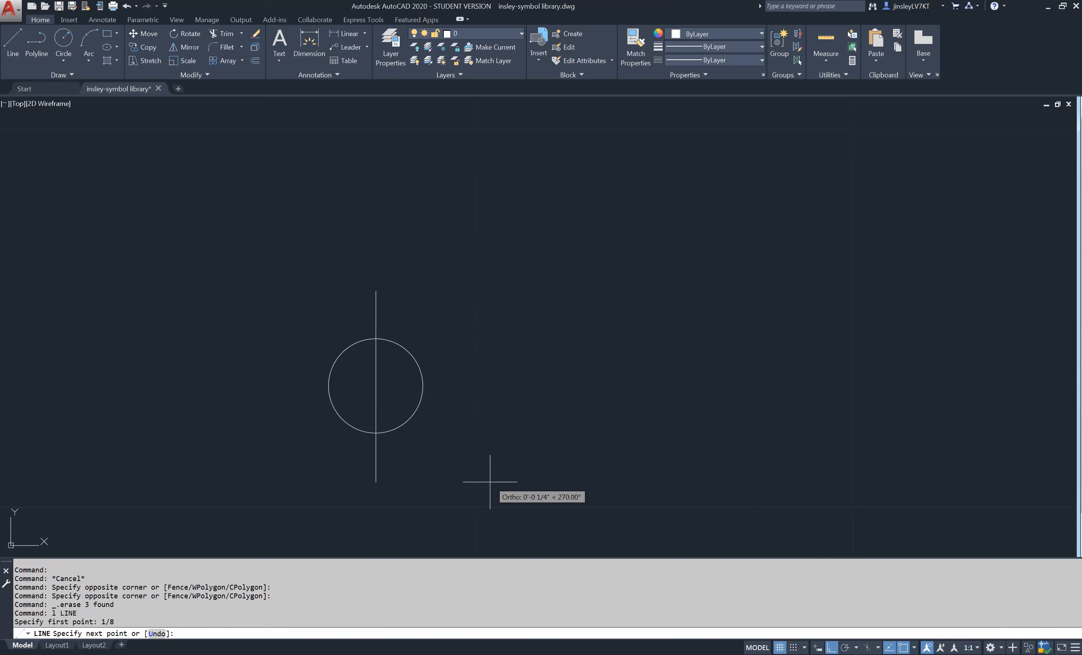
pyautogui.write('1/4')
pyautogui.press('Return')
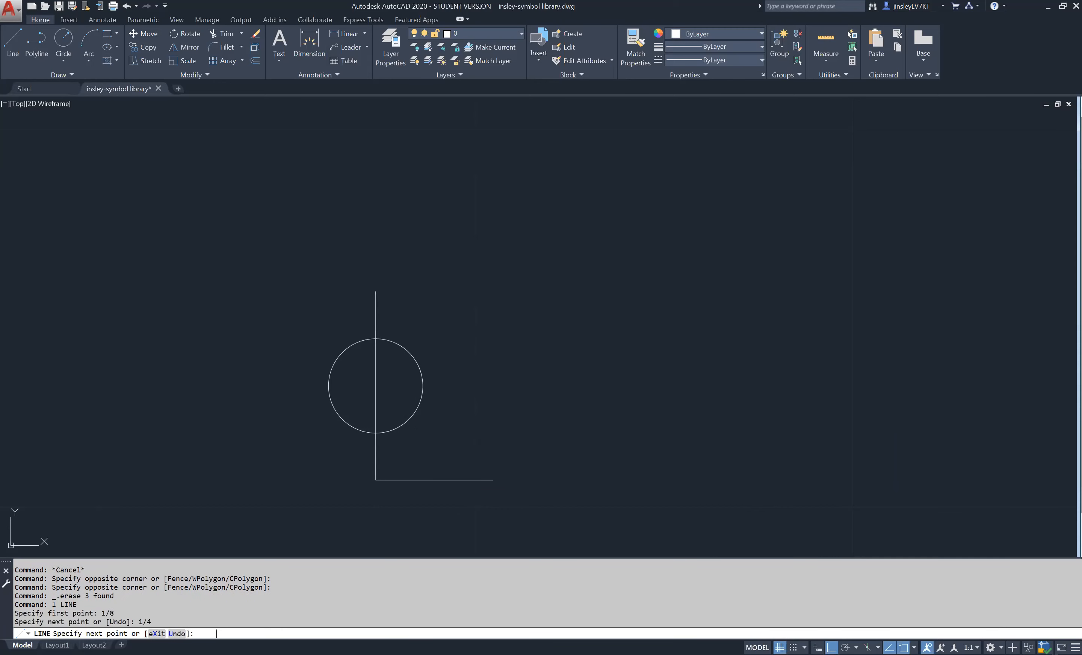
pyautogui.press('Return')
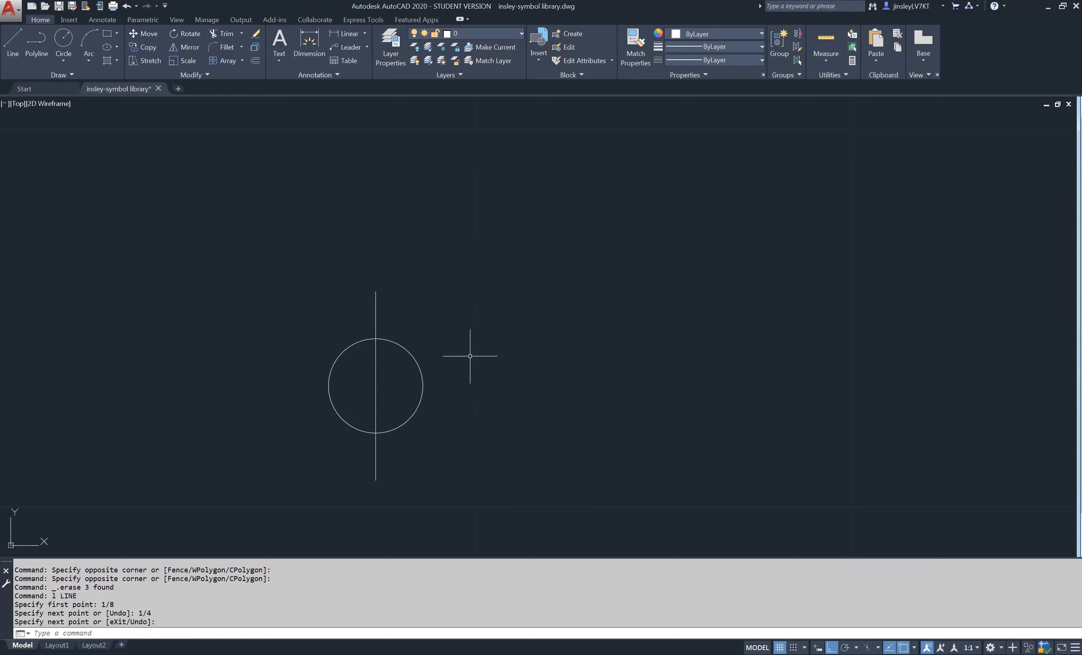
pyautogui.click(376, 386)
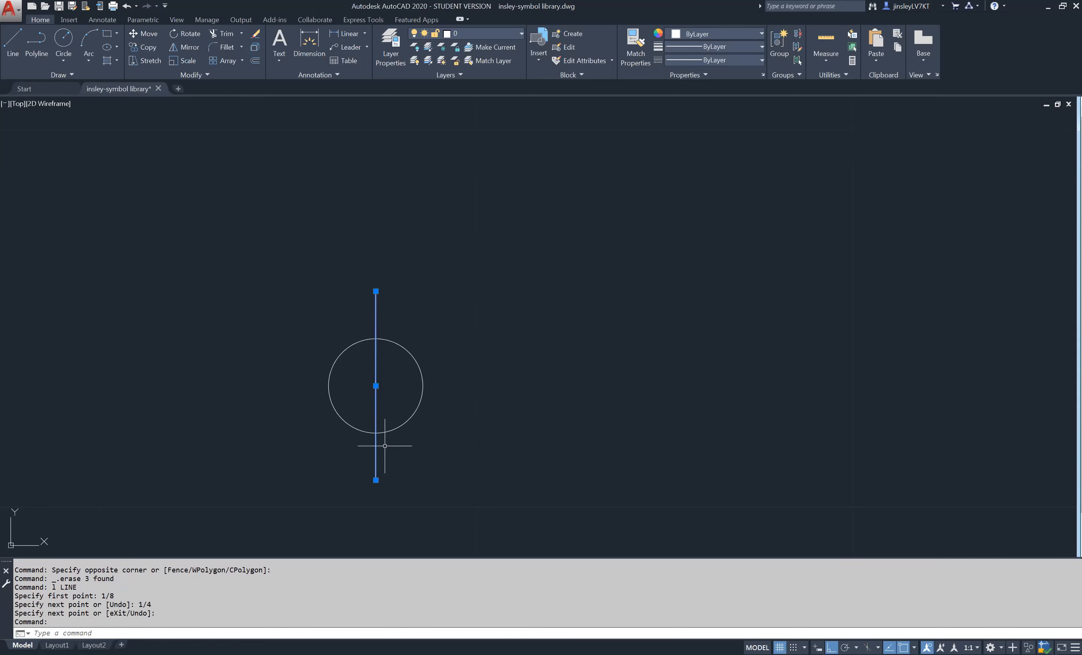
pyautogui.press('Escape')
# - Draw a horizontal line about 1 5/16" long through the circle, starting 1/8" left of its center and extending right
pyautogui.write('L')
pyautogui.press('Return')
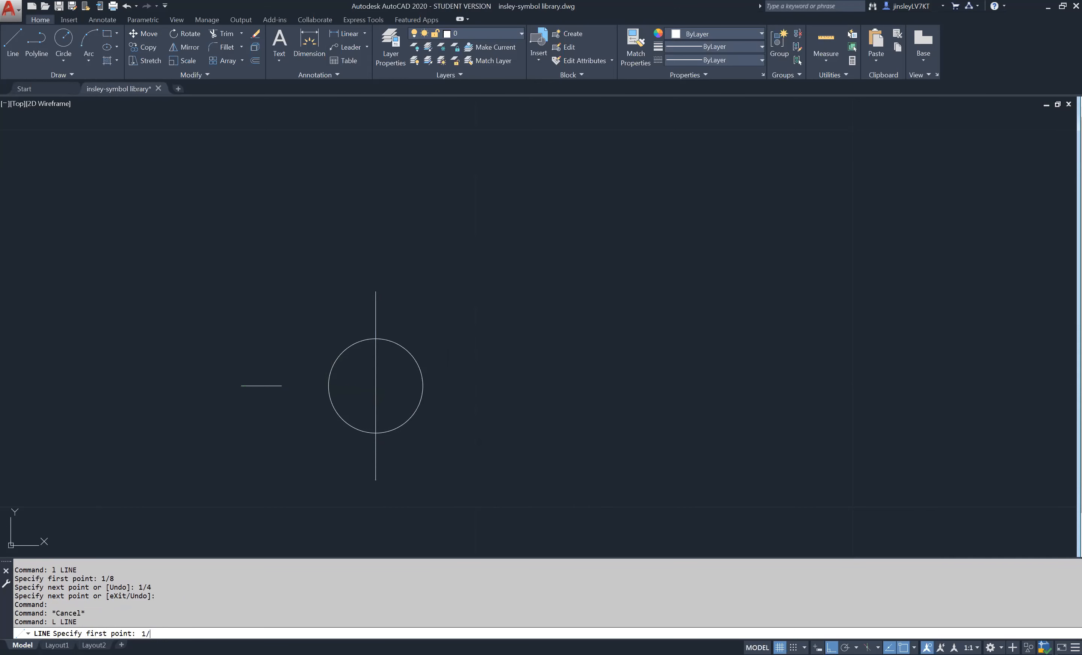
pyautogui.write('8')
pyautogui.press('Return')
pyautogui.scroll(-2, 190, 395)
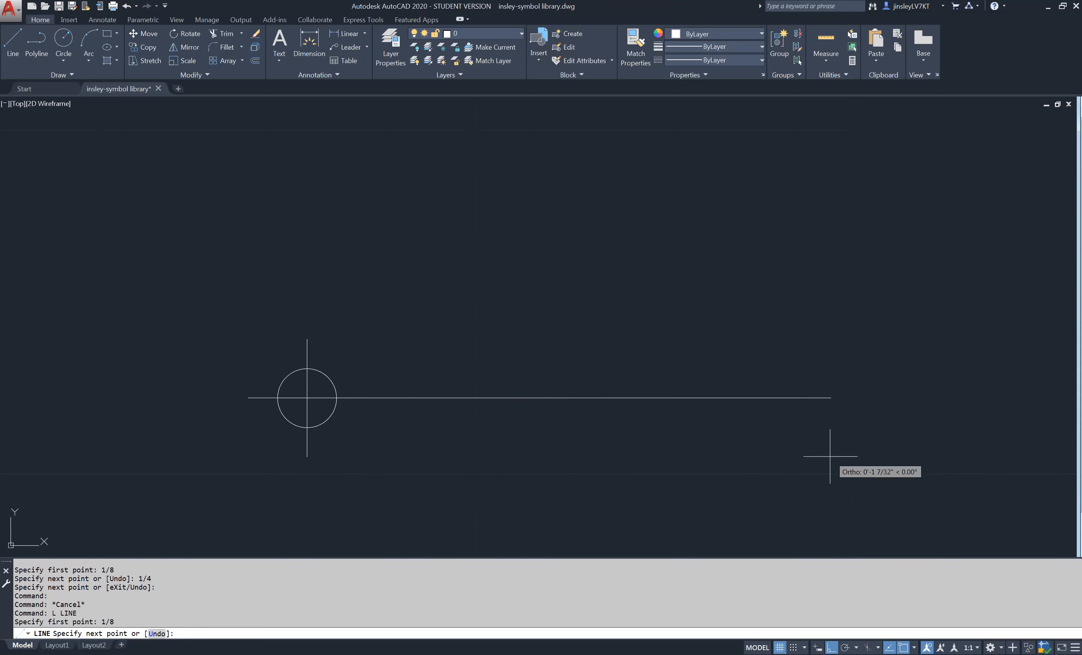
pyautogui.scroll(-1, 858, 453)
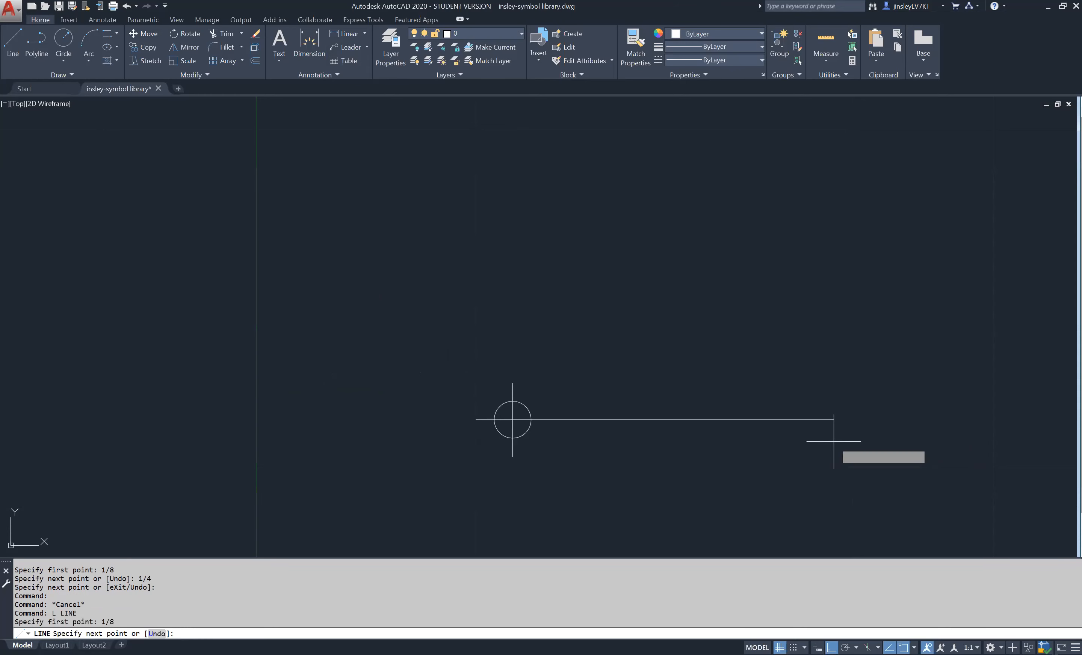
pyautogui.scroll(-2, 584, 450)
pyautogui.moveTo(587, 440); pyautogui.dragTo(264, 409, button='middle')
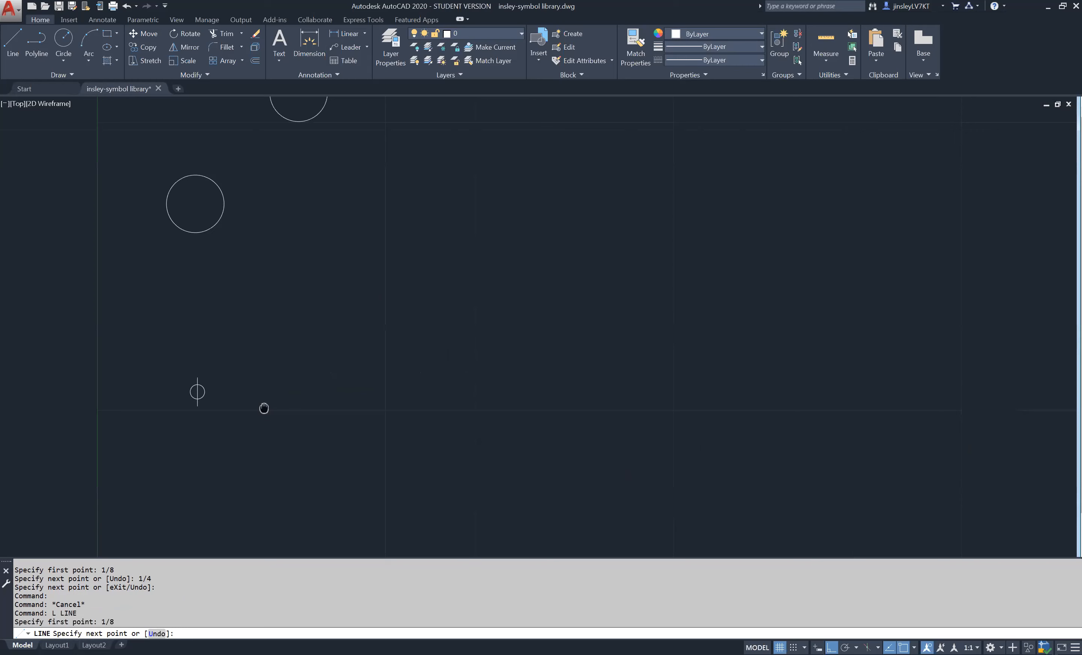
pyautogui.click(339, 433)
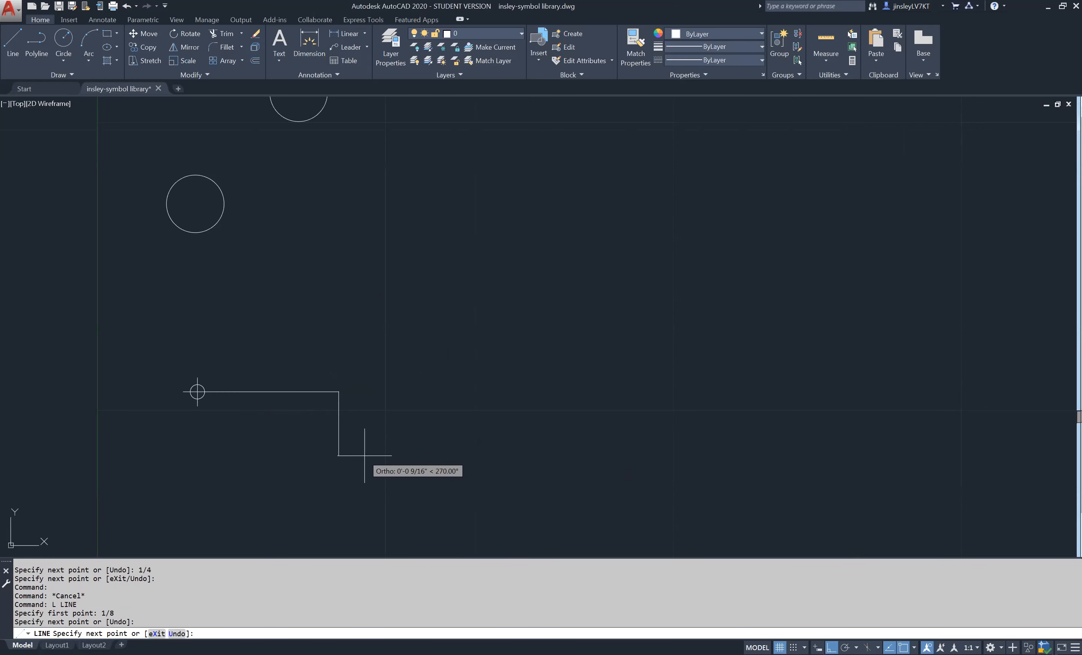
pyautogui.press('Return')
# - Copy the small circle and its two crosshair lines straight down by about 1 1/2"
pyautogui.moveTo(230, 411)
pyautogui.mouseDown(button='middle')
pyautogui.moveTo(502, 431)
pyautogui.moveTo(476, 478)
pyautogui.mouseUp(button='middle')
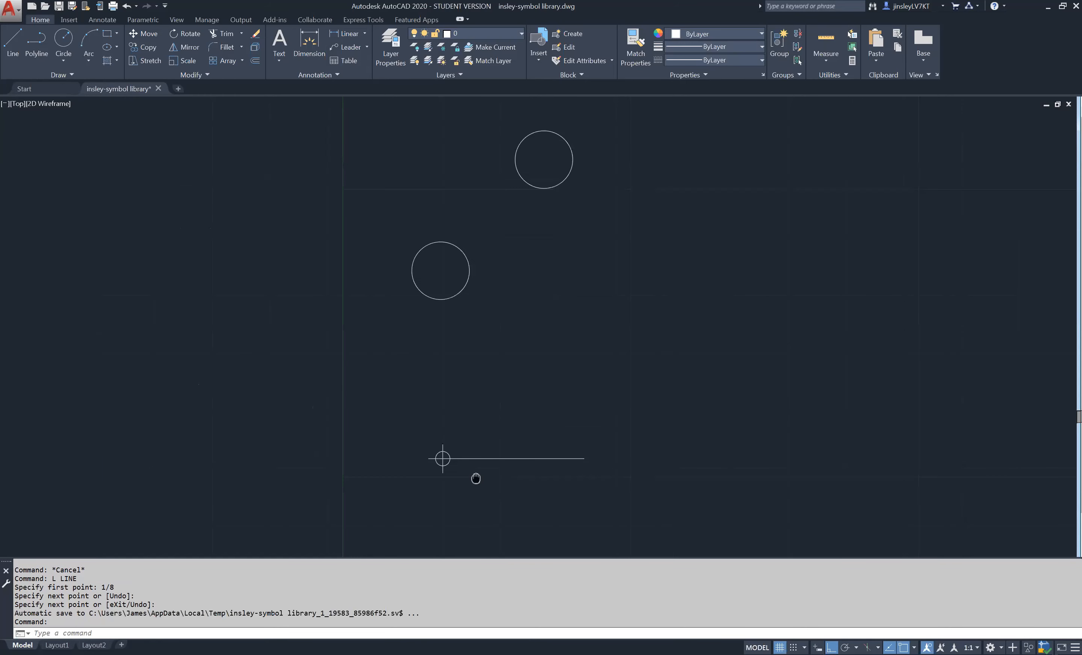
pyautogui.scroll(2, 477, 474)
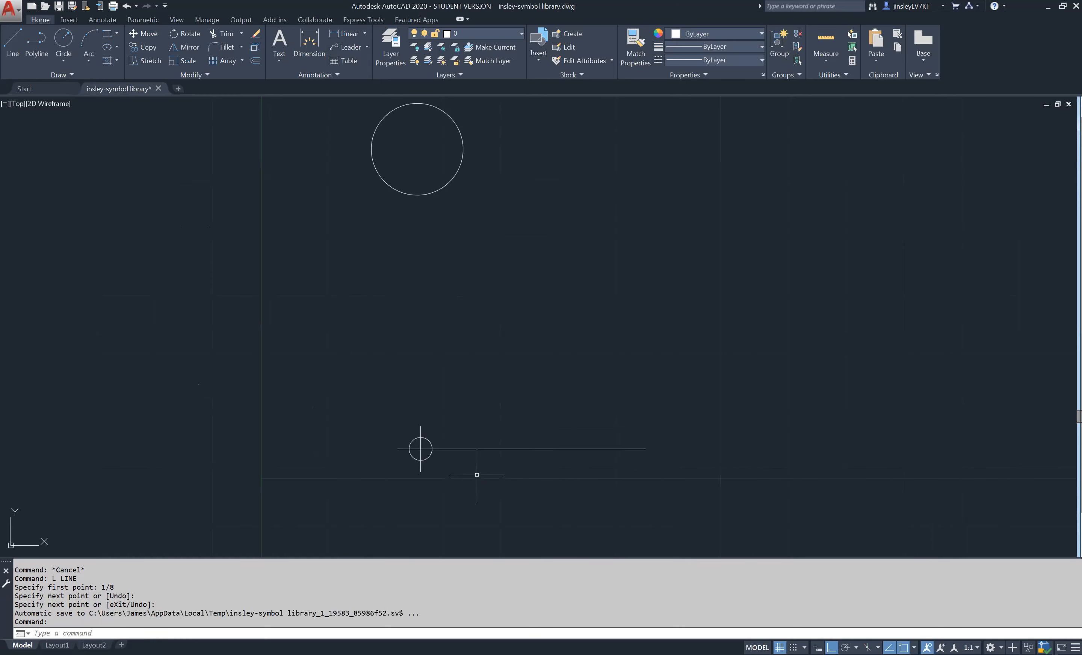
pyautogui.moveTo(477, 475); pyautogui.dragTo(468, 366, button='middle')
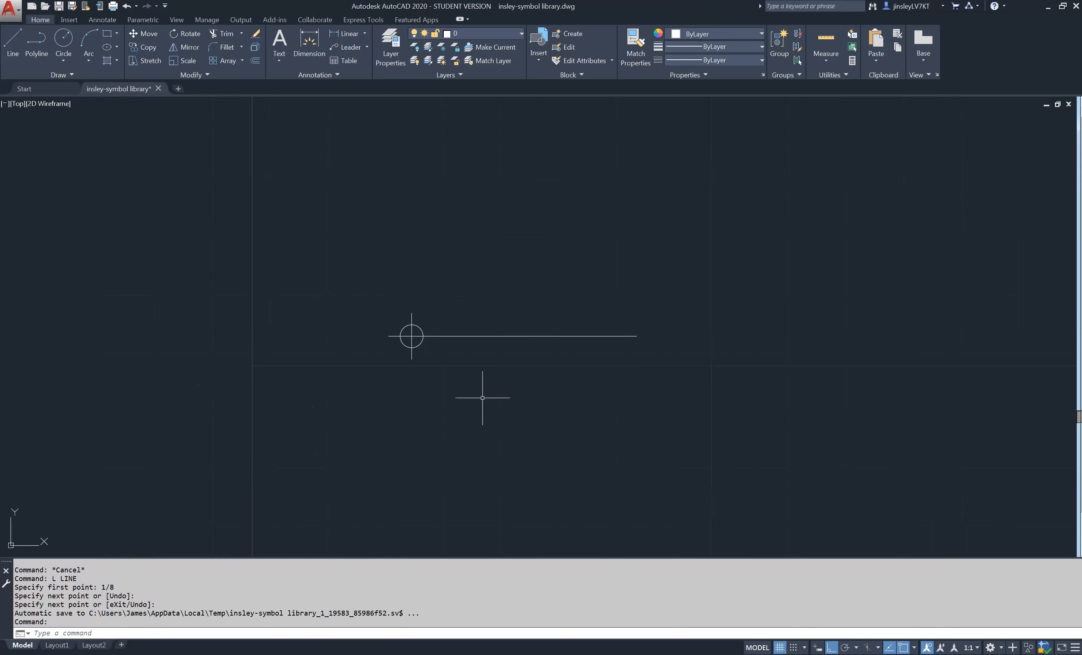
pyautogui.moveTo(461, 458); pyautogui.dragTo(478, 404, button='middle')
pyautogui.scroll(-2, 478, 403)
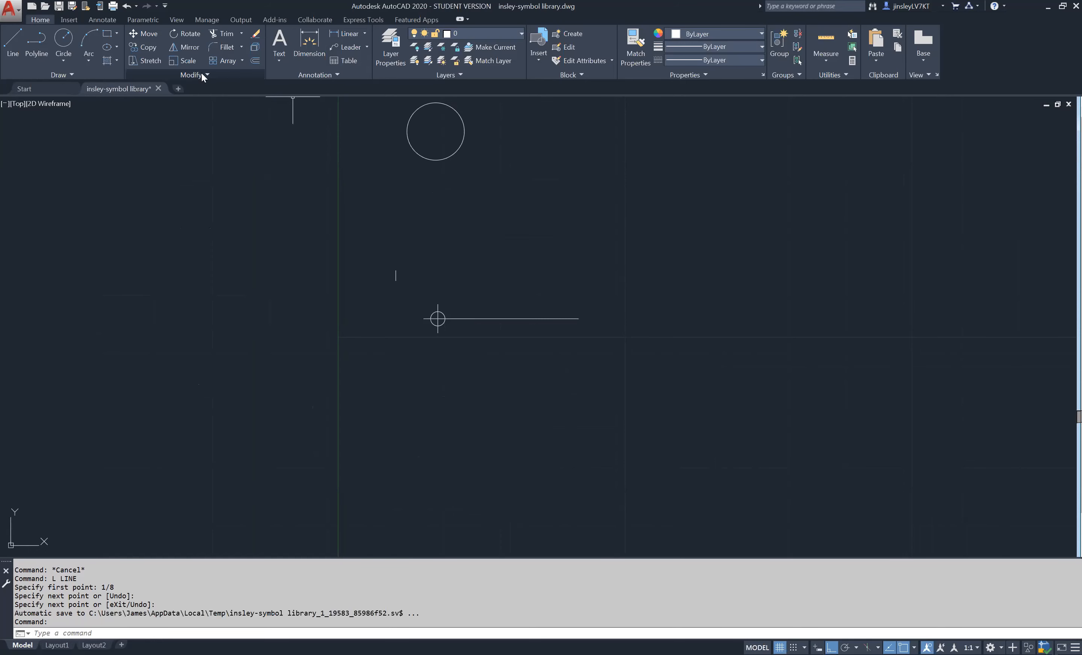
pyautogui.click(141, 48)
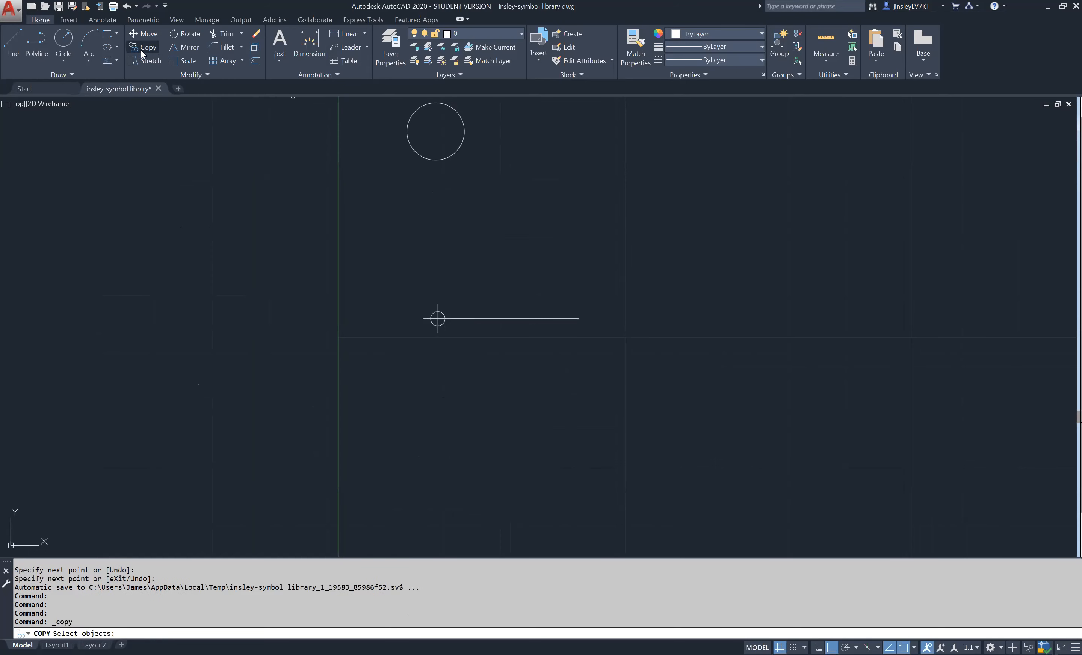
pyautogui.click(438, 318)
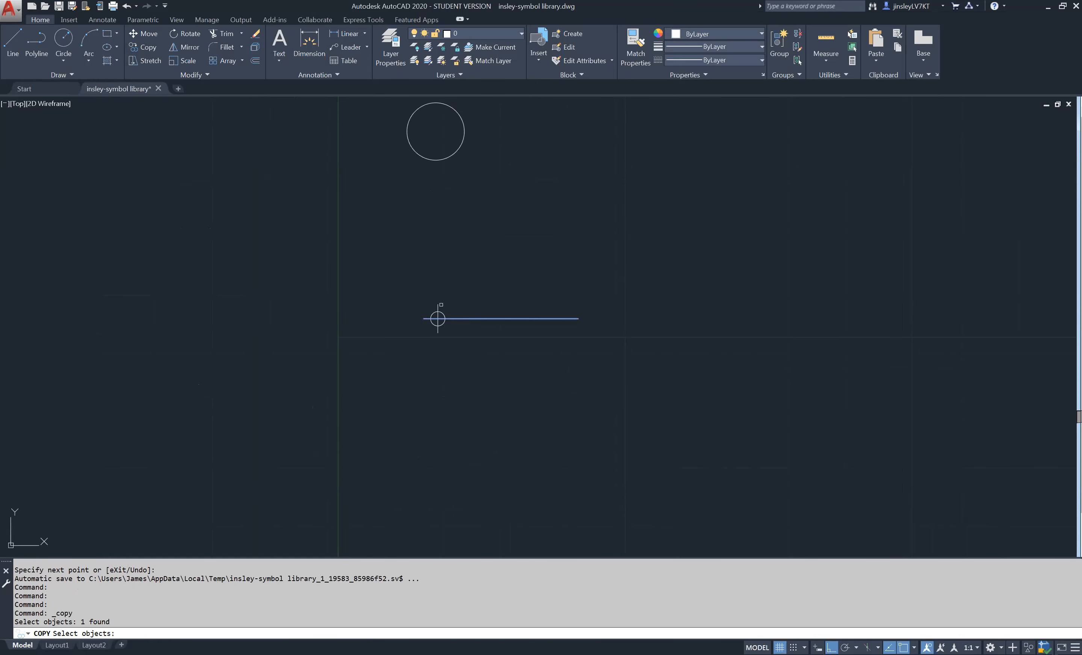
pyautogui.click(438, 306)
pyautogui.click(442, 313)
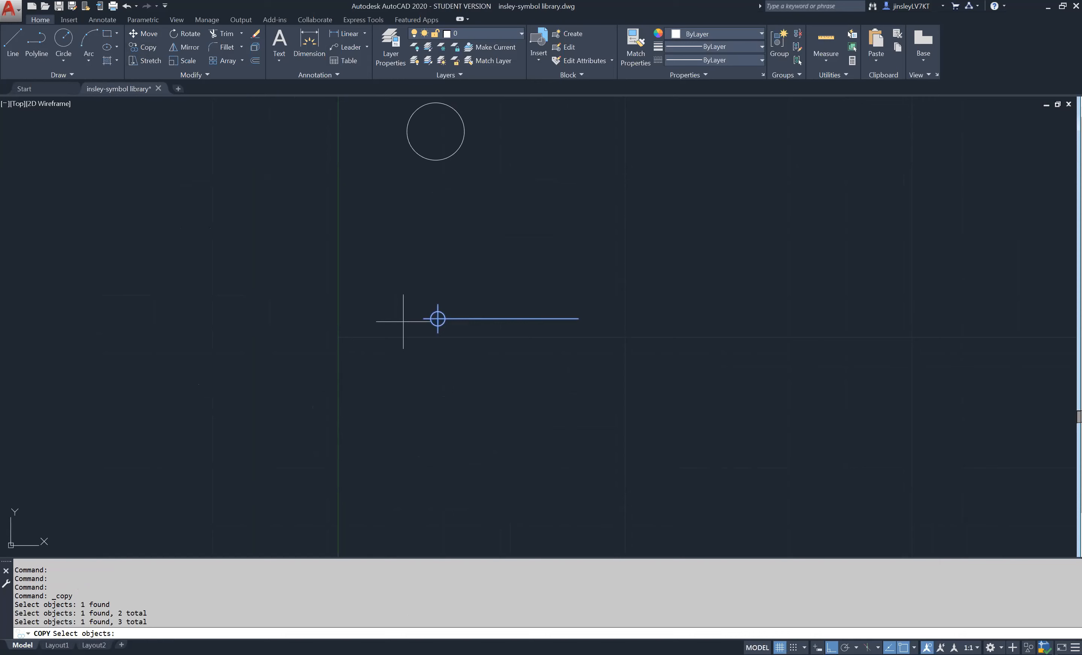
pyautogui.click(415, 319)
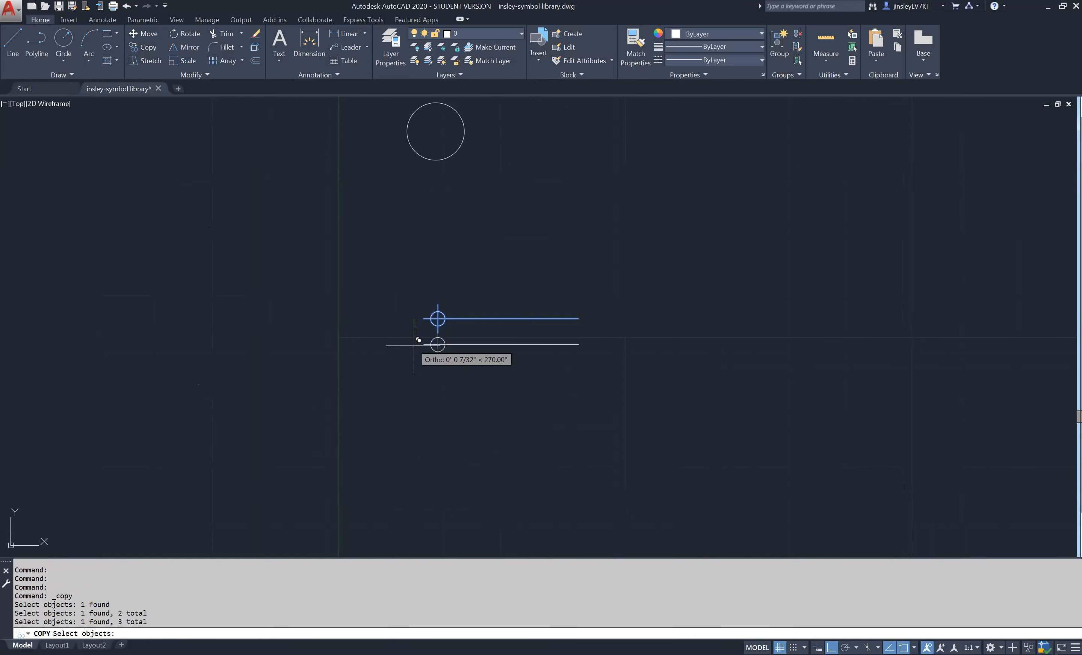
pyautogui.moveTo(415, 491); pyautogui.dragTo(415, 413, button='middle')
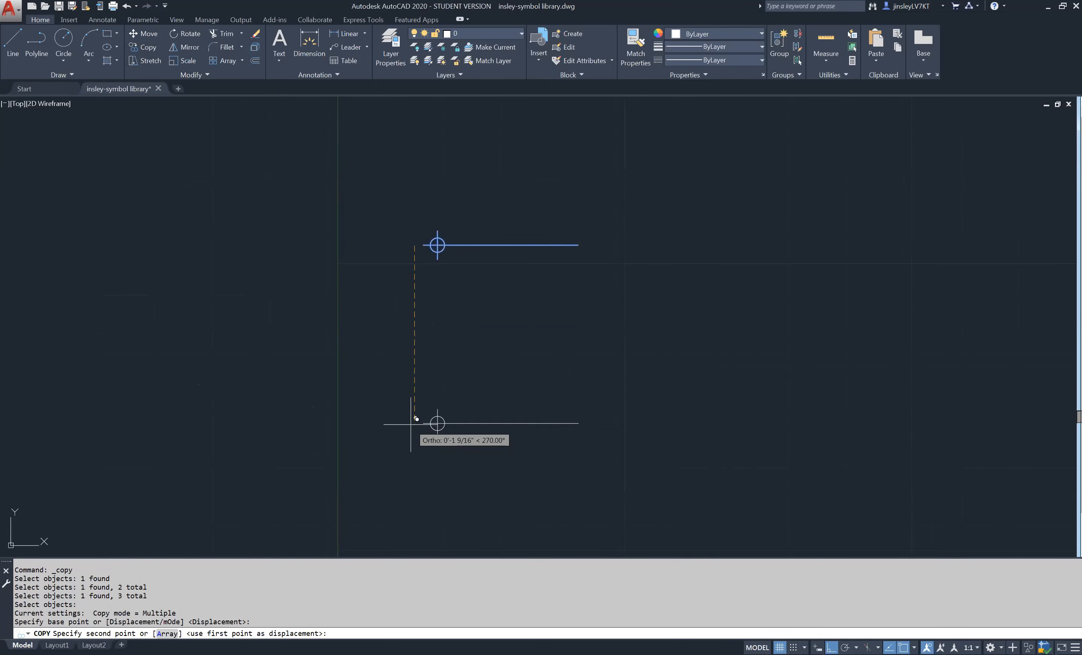
pyautogui.click(412, 418)
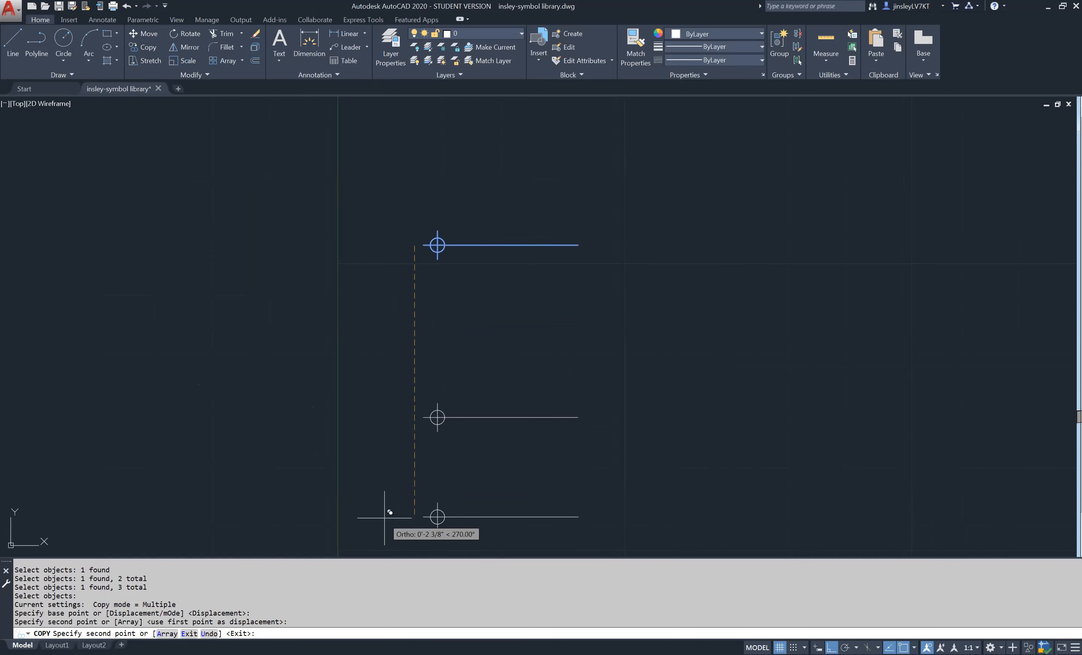
pyautogui.press('Return')
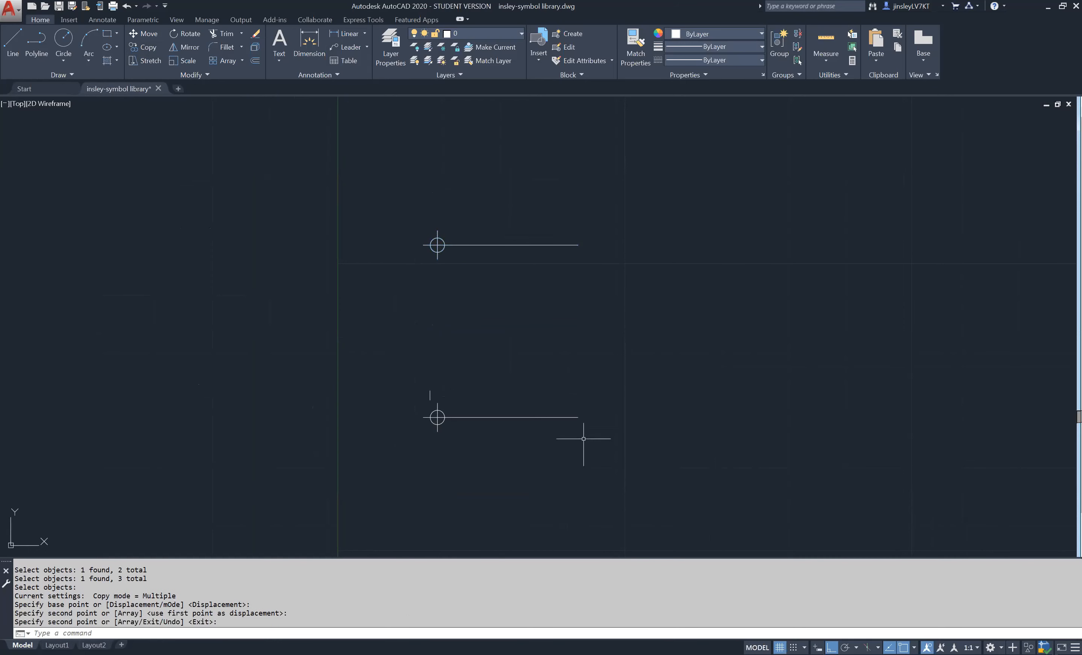
pyautogui.click(187, 33)
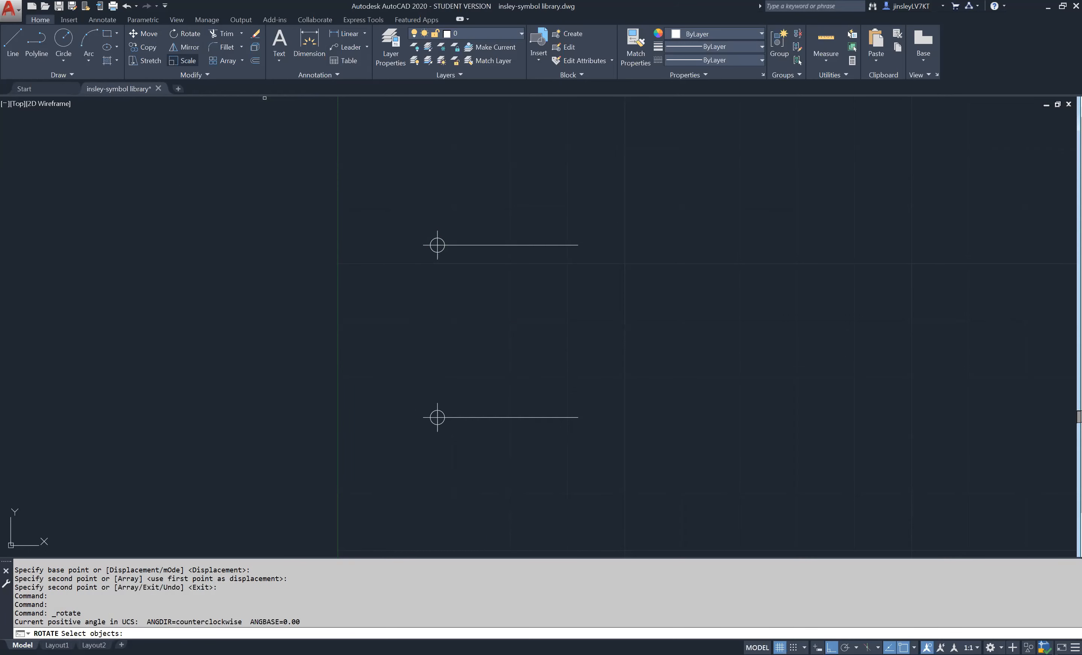
pyautogui.click(455, 419)
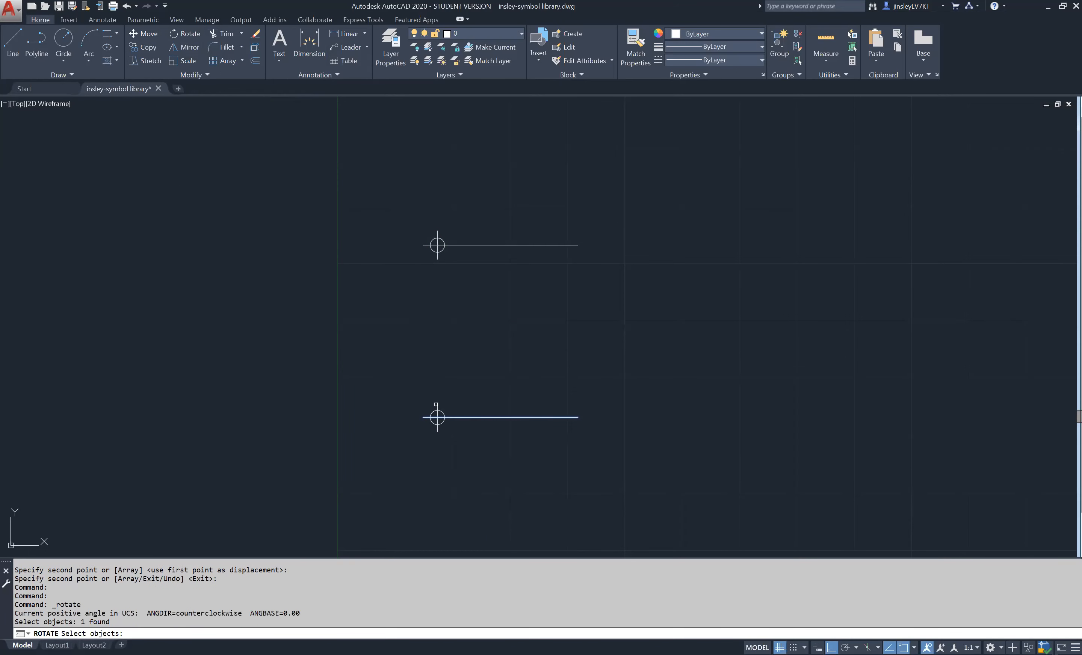
pyautogui.click(436, 403)
pyautogui.click(432, 411)
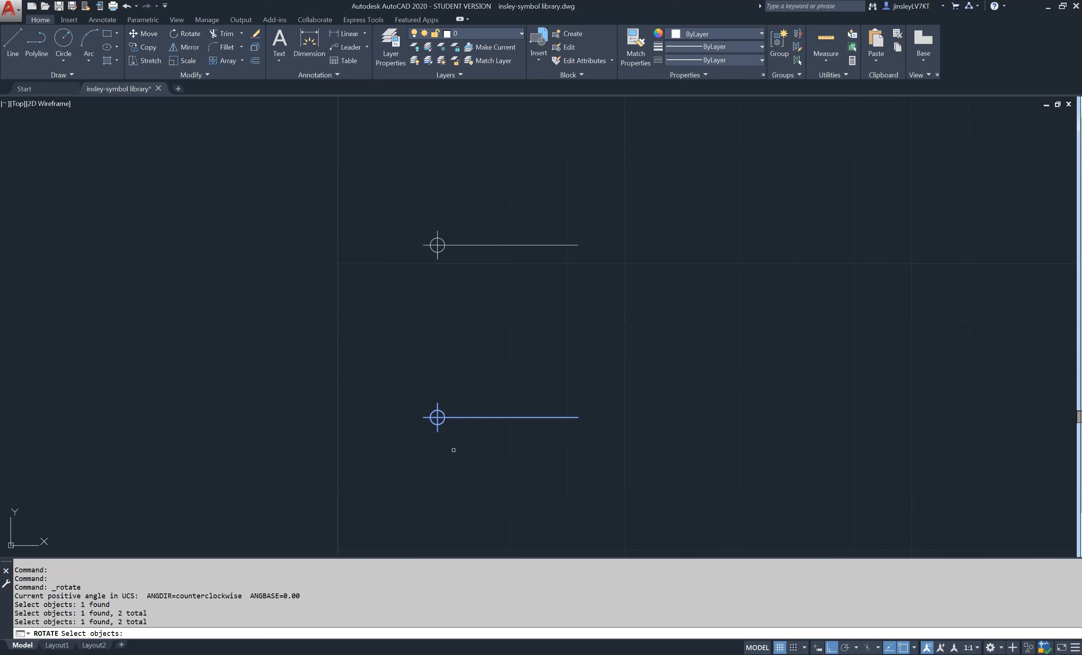
pyautogui.press('Return')
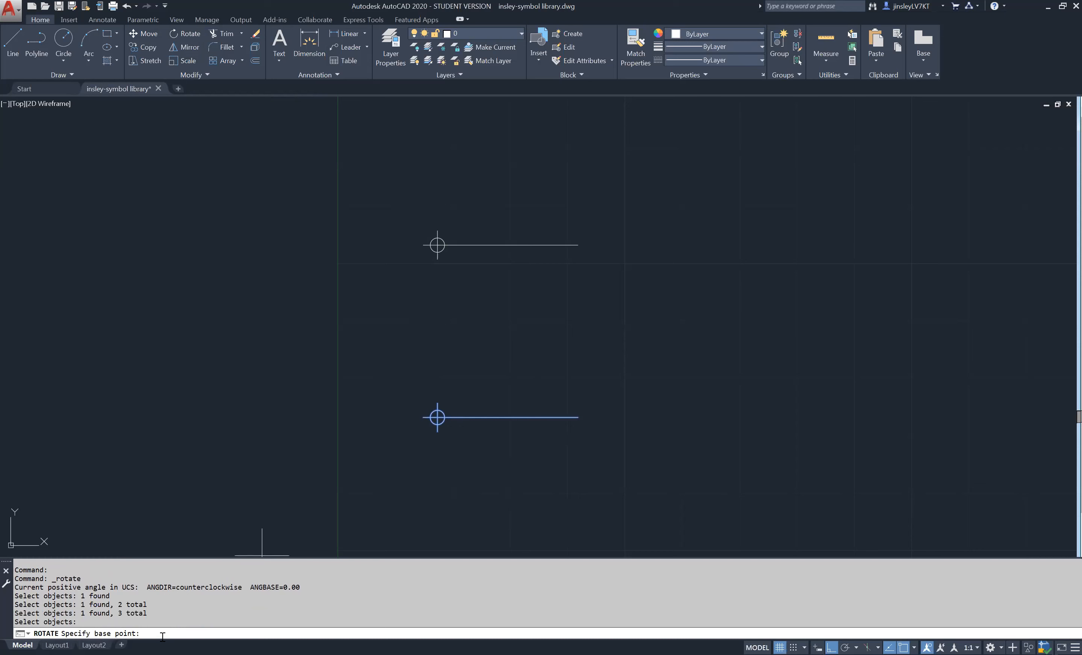
pyautogui.scroll(4, 437, 432)
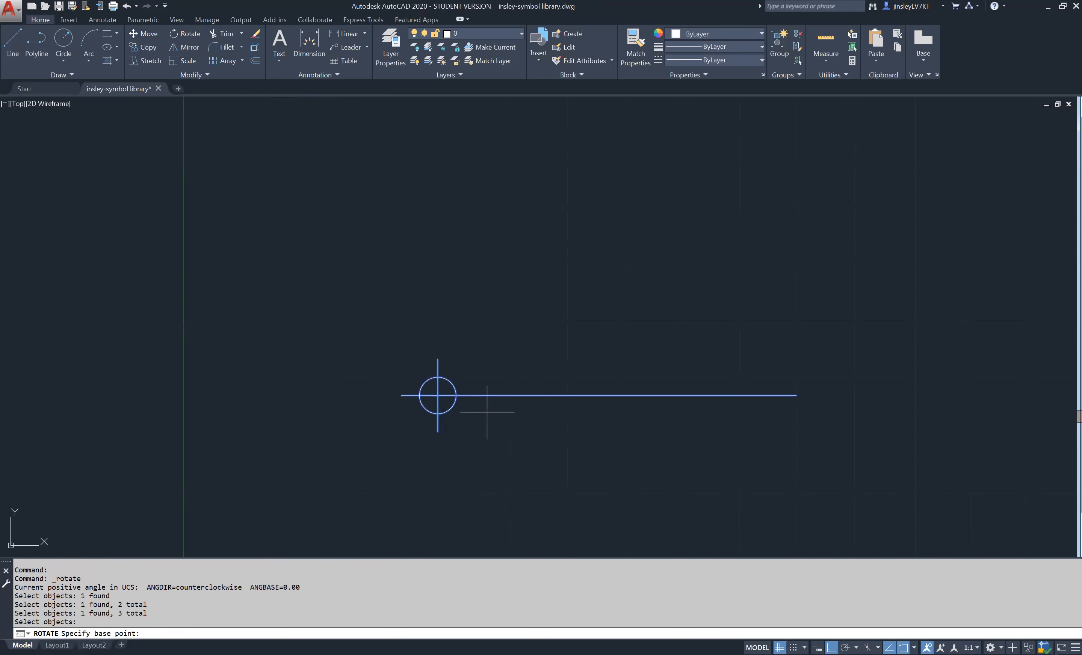
pyautogui.scroll(2, 471, 380)
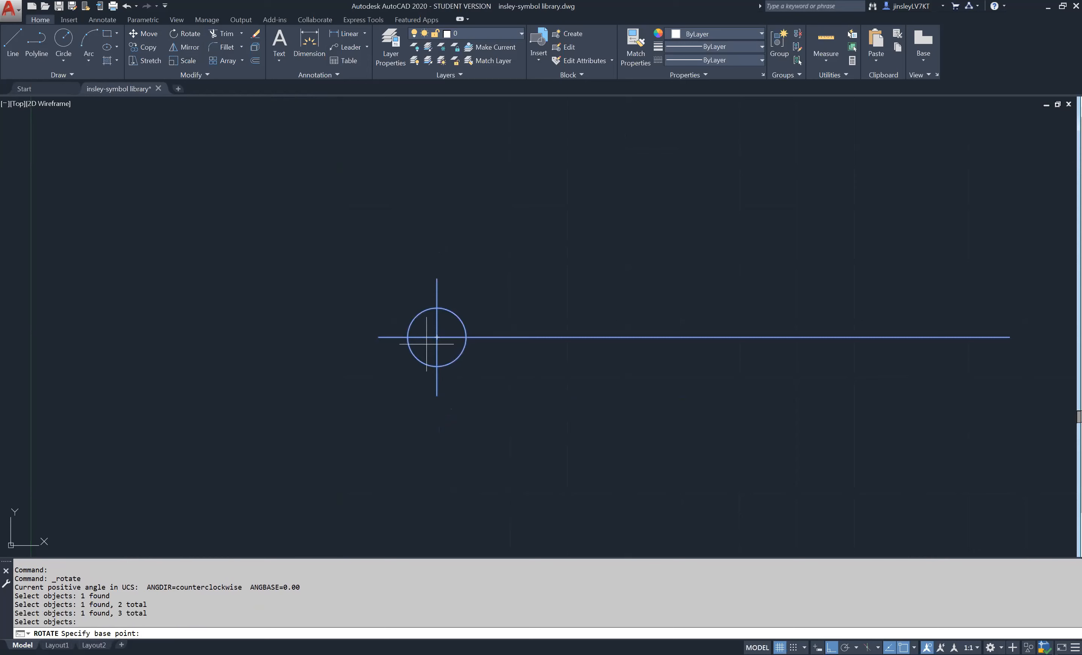
pyautogui.scroll(-2, 442, 343)
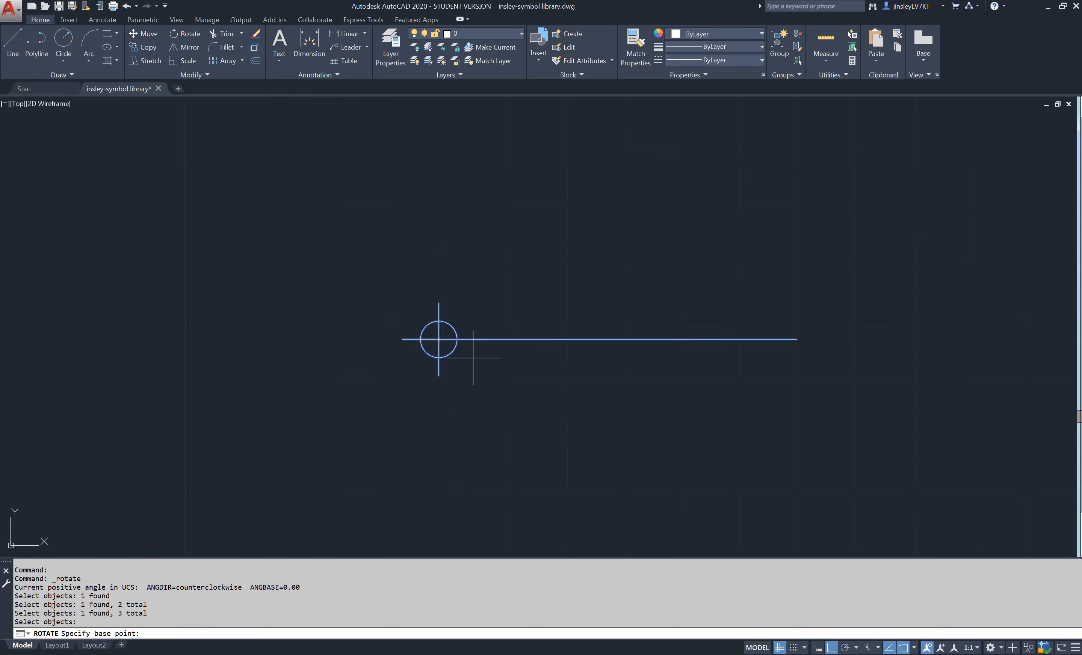
pyautogui.click(797, 339)
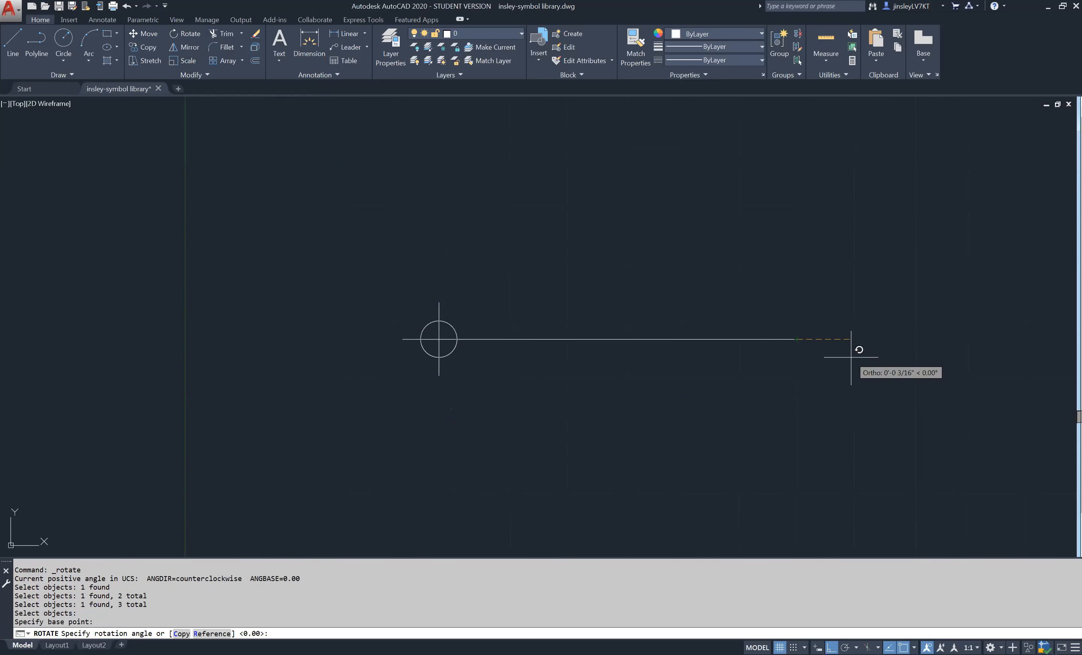
pyautogui.press('F8')
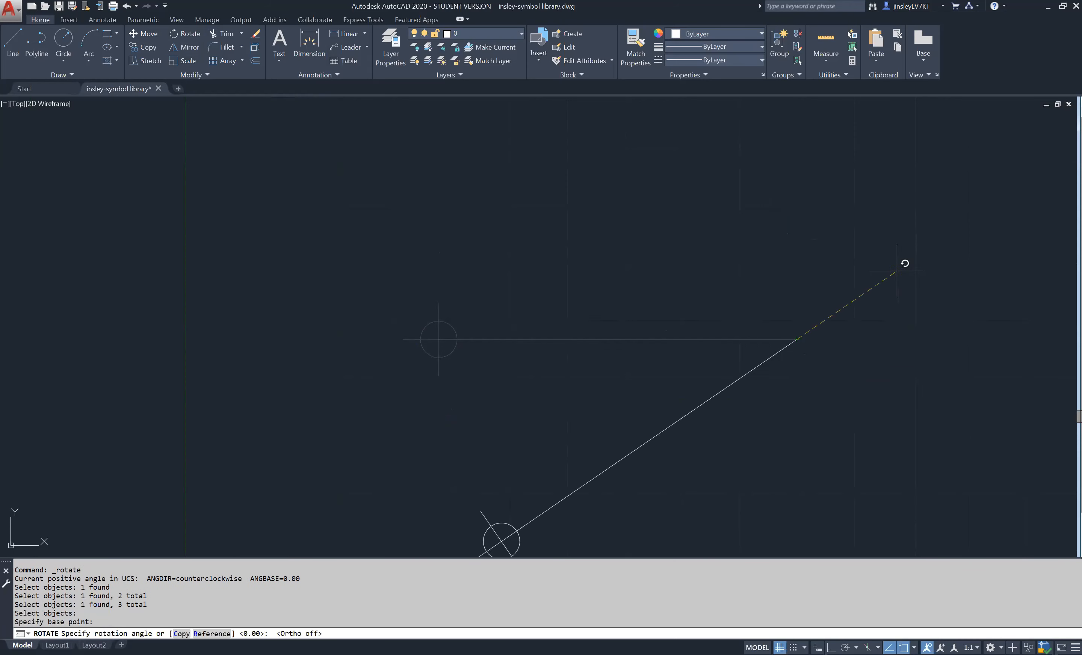
pyautogui.press('Escape')
# - Rotate the lower copied circle with its crosshair lines 45 degrees counterclockwise about the circle's center
pyautogui.press('Return')
pyautogui.click(502, 381)
pyautogui.click(387, 295)
pyautogui.press('Return')
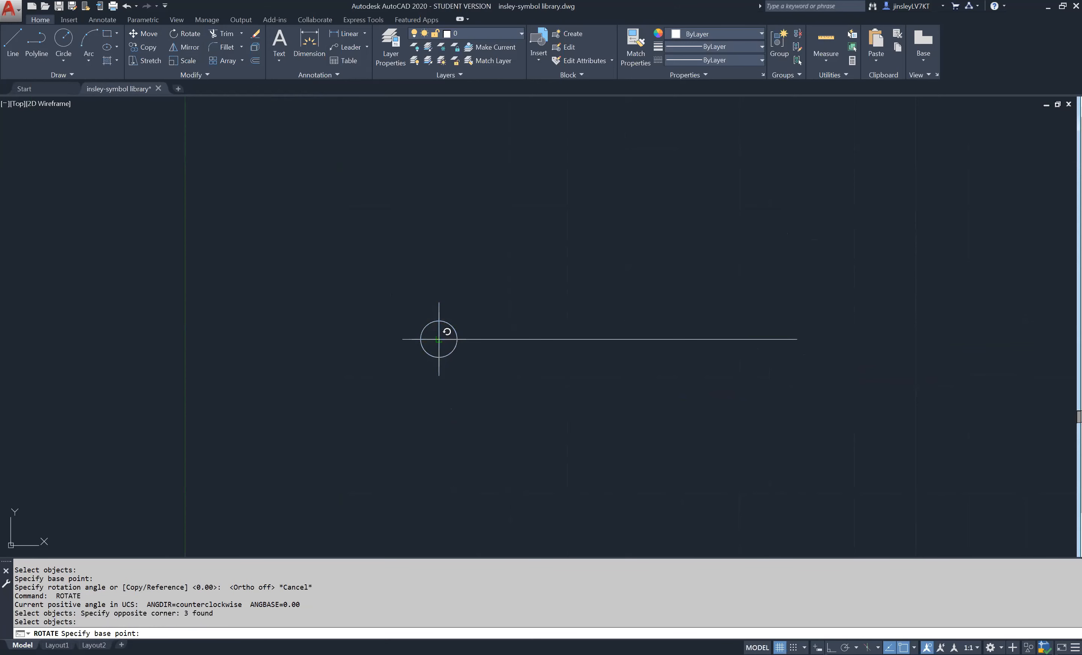
pyautogui.click(439, 339)
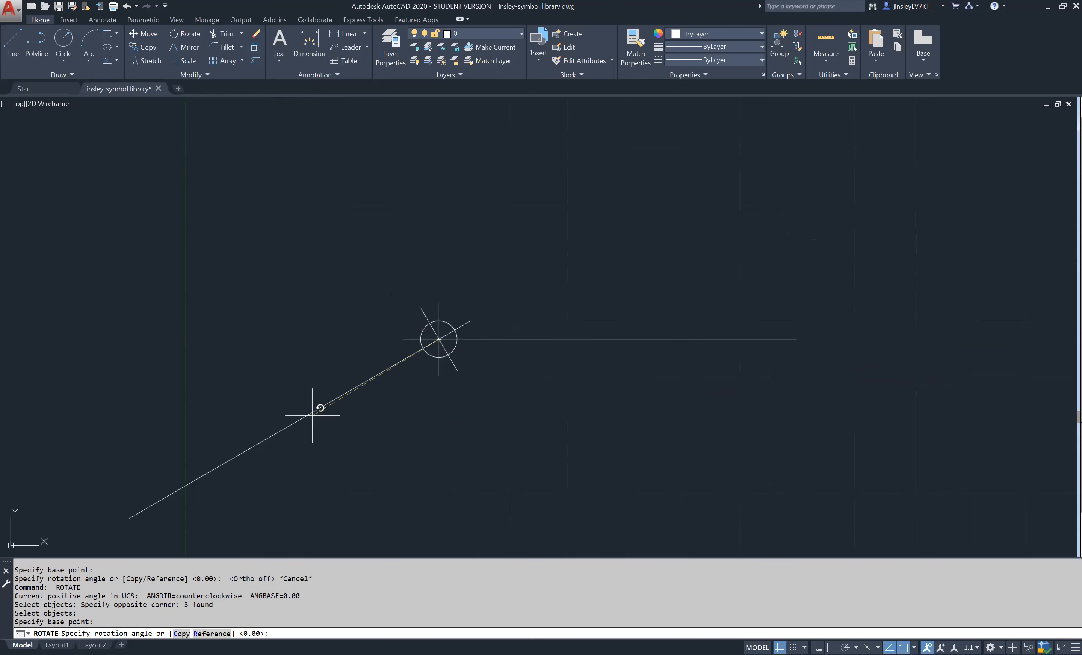
pyautogui.scroll(-2, 503, 197)
pyautogui.moveTo(506, 202); pyautogui.dragTo(465, 387, button='middle')
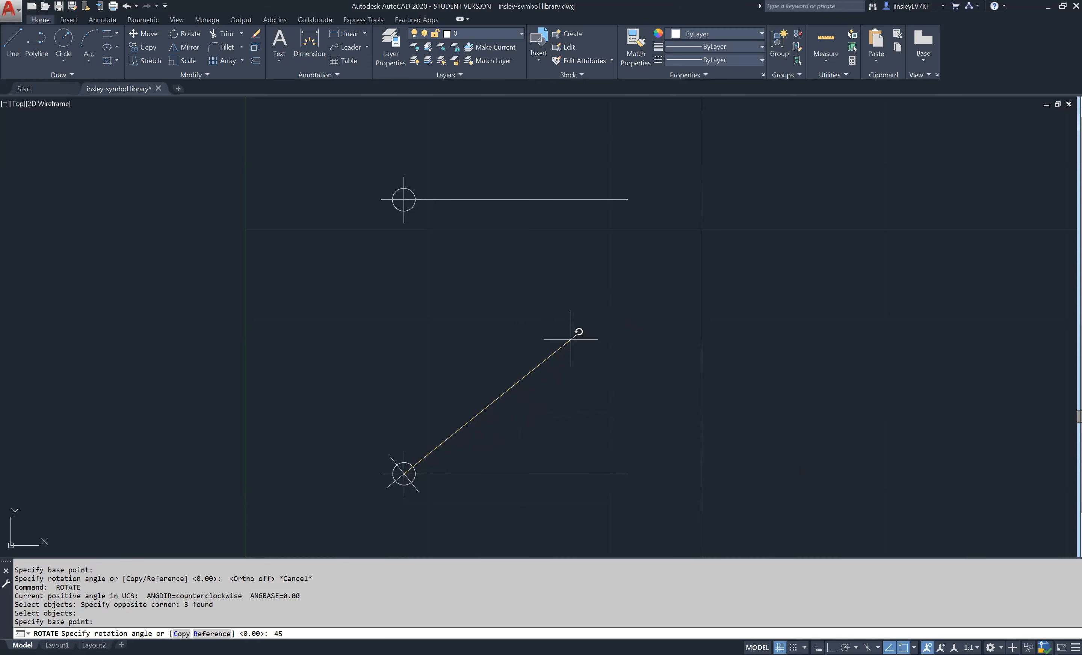
pyautogui.press('Return')
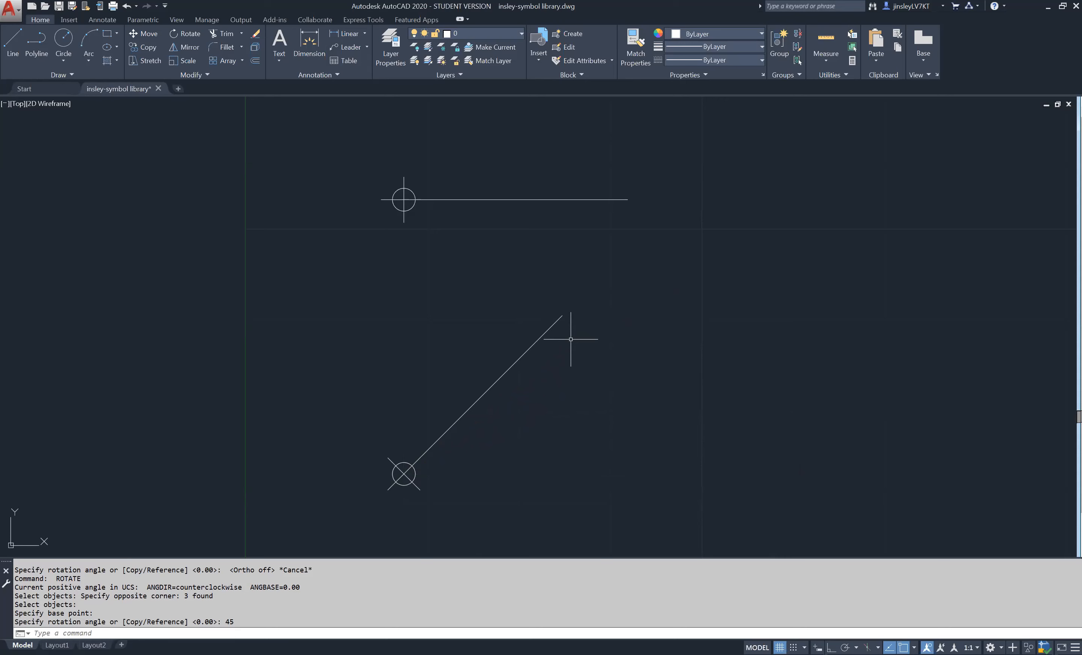
# - Switch to Adobe Acrobat Reader and examine the symbols in the BLDC 2400 Symbol Library PDF
pyautogui.scroll(-4, 450, 364)
pyautogui.moveTo(559, 304); pyautogui.dragTo(511, 354, button='middle')
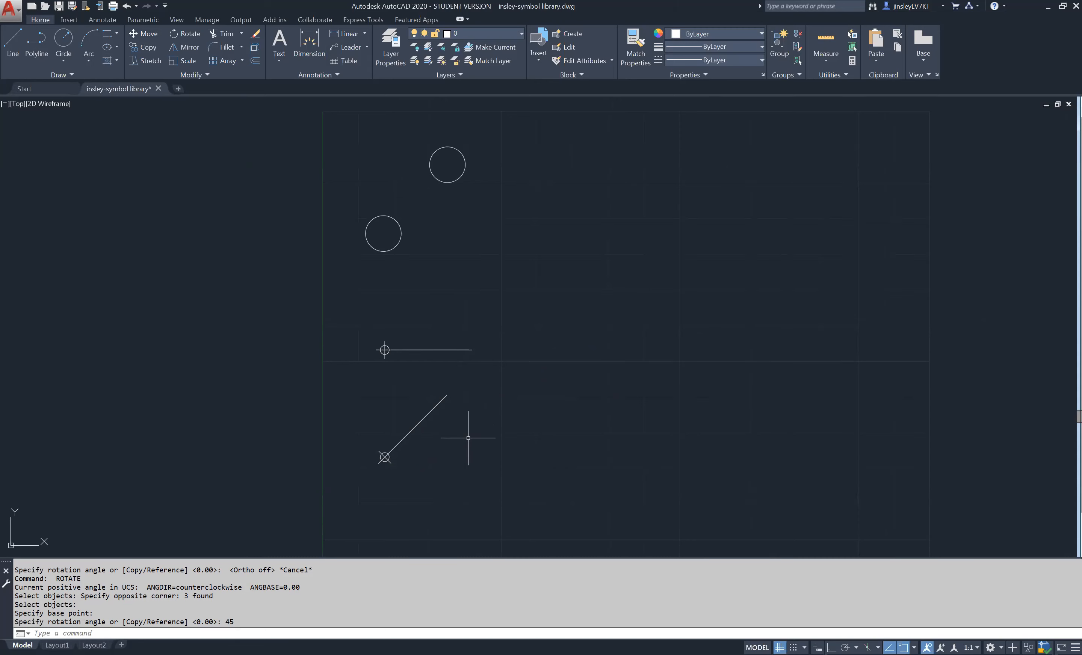
pyautogui.scroll(-2, 386, 398)
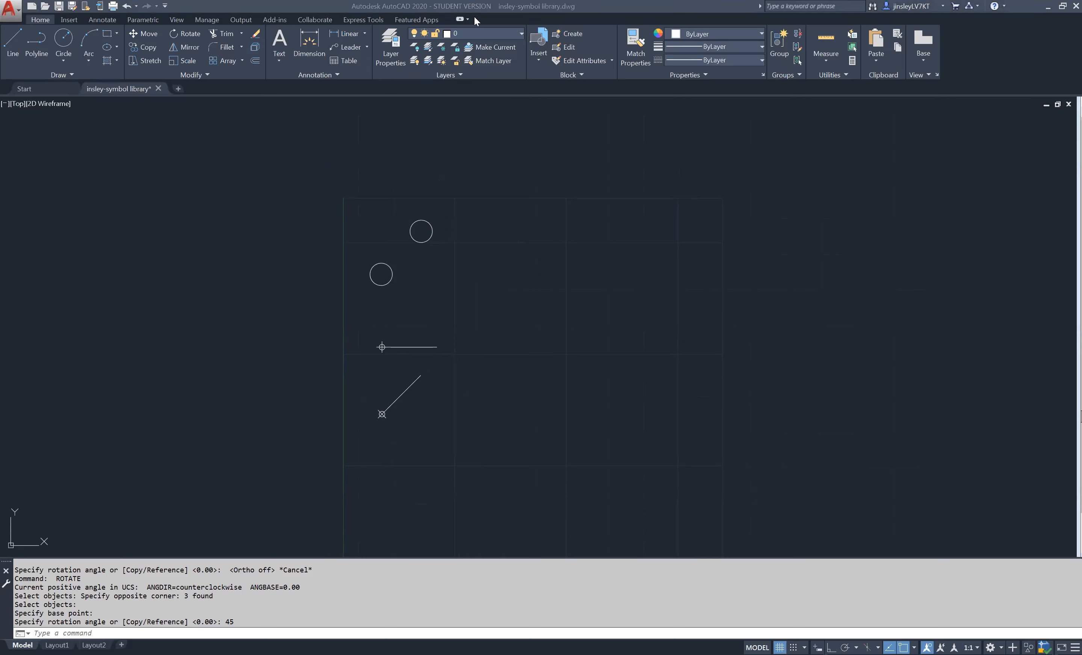
pyautogui.hotkey('alt', 'Tab')
pyautogui.keyDown('ctrl'); pyautogui.scroll(-2, 344, 297); pyautogui.keyUp('ctrl')
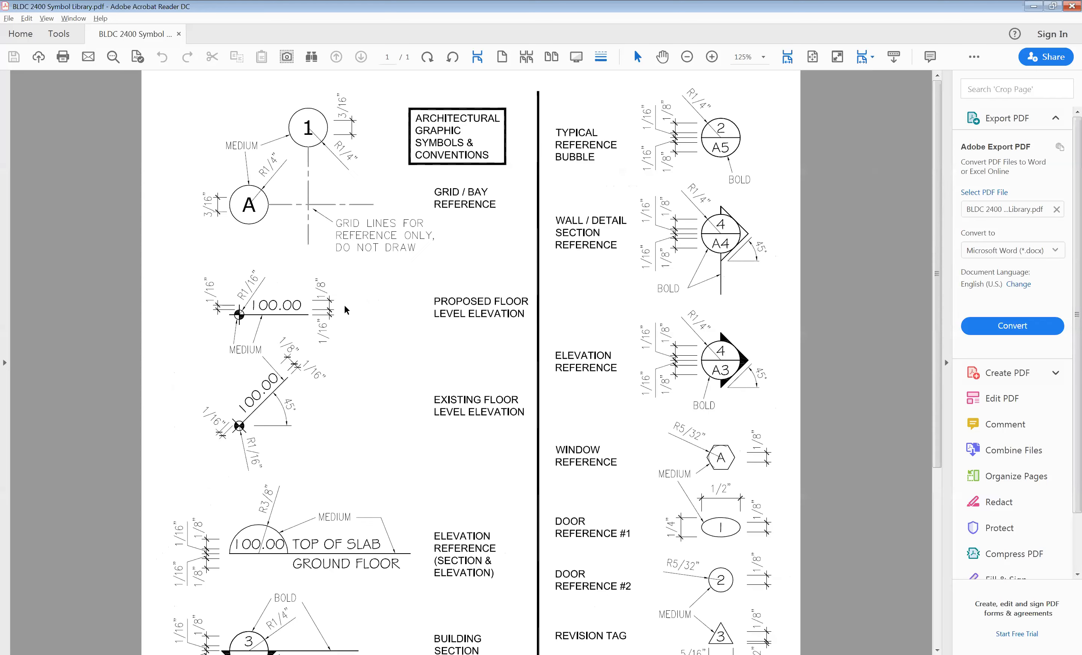
pyautogui.keyDown('ctrl'); pyautogui.scroll(-2, 347, 311); pyautogui.keyUp('ctrl')
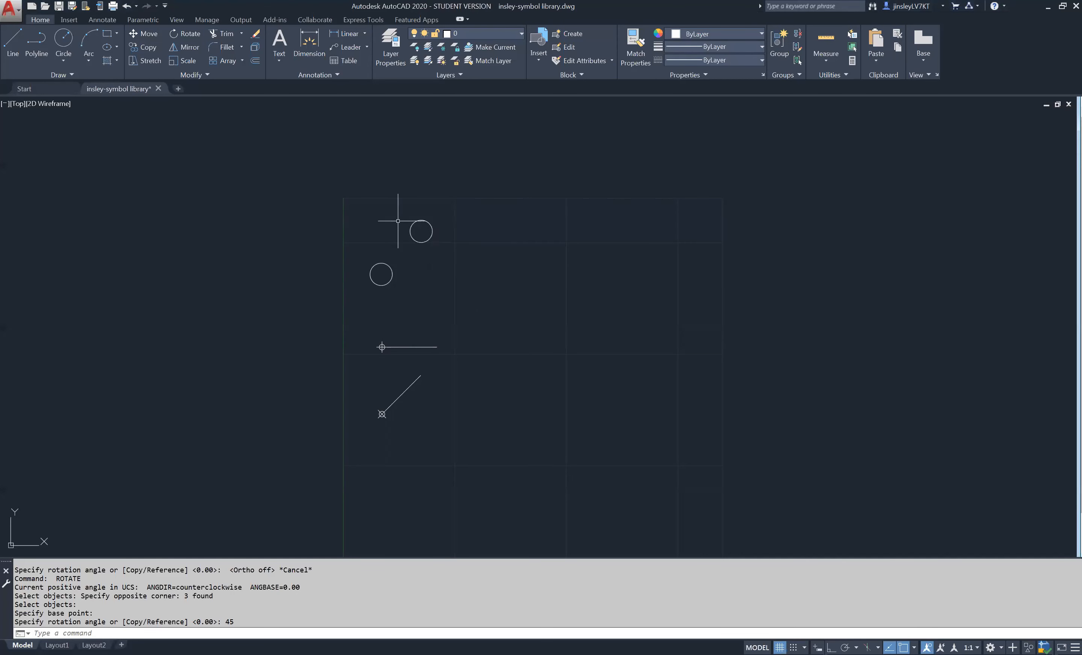
# - Open the drawing BLDC 2400 Symbol Library_Demo from the BCIT course's week 3 "back up" folder as read-only
pyautogui.hotkey('ctrl', 'o')
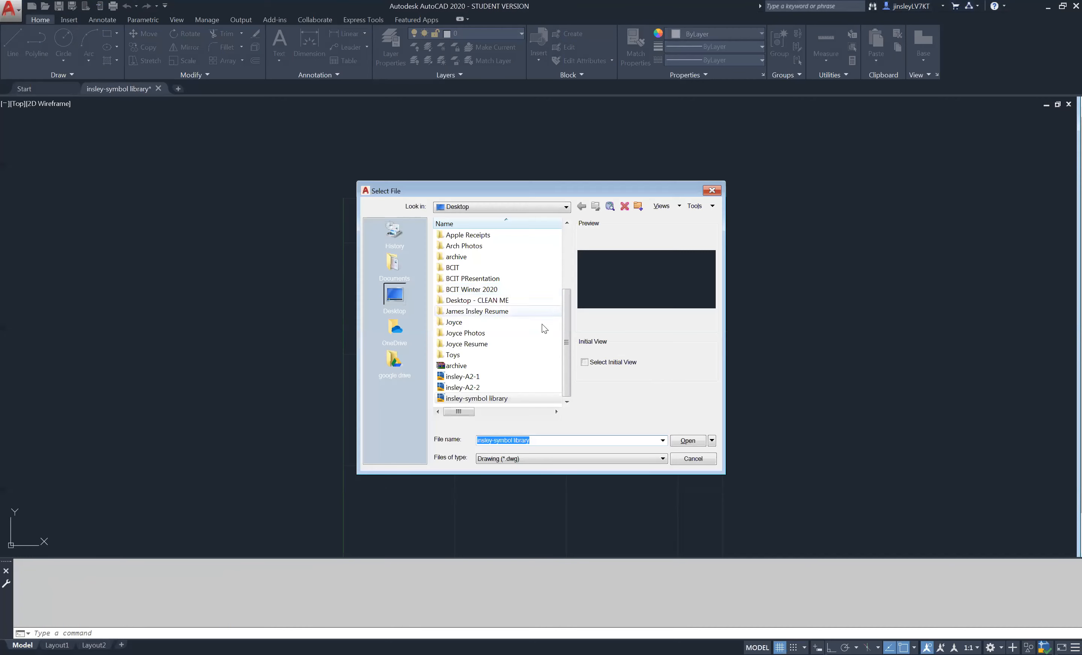
pyautogui.doubleClick(488, 269)
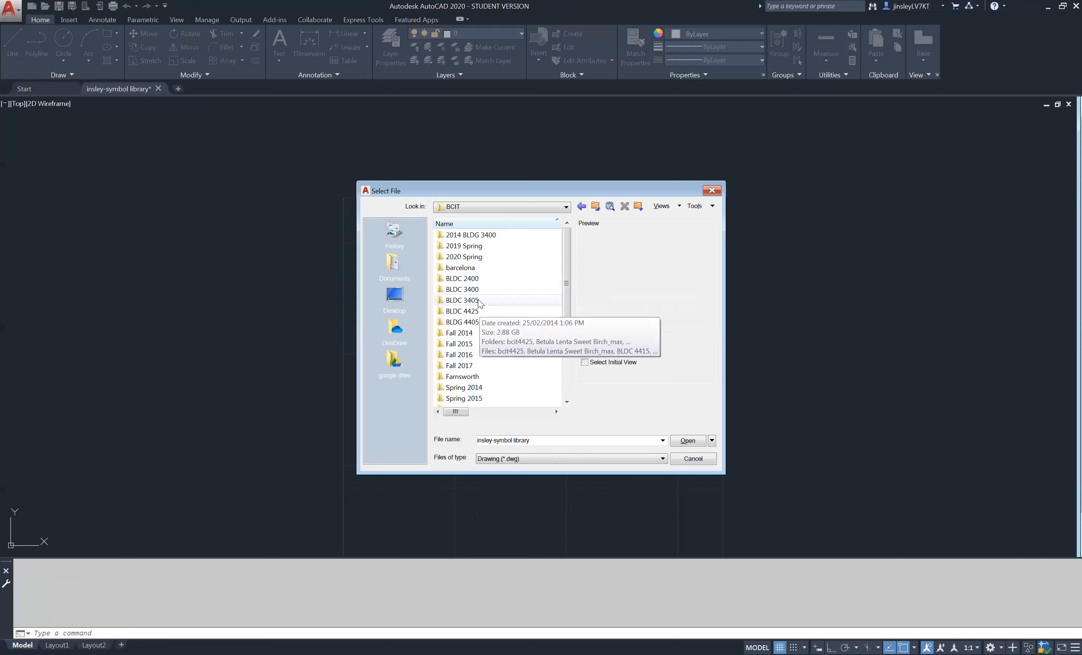
pyautogui.doubleClick(475, 276)
pyautogui.doubleClick(475, 268)
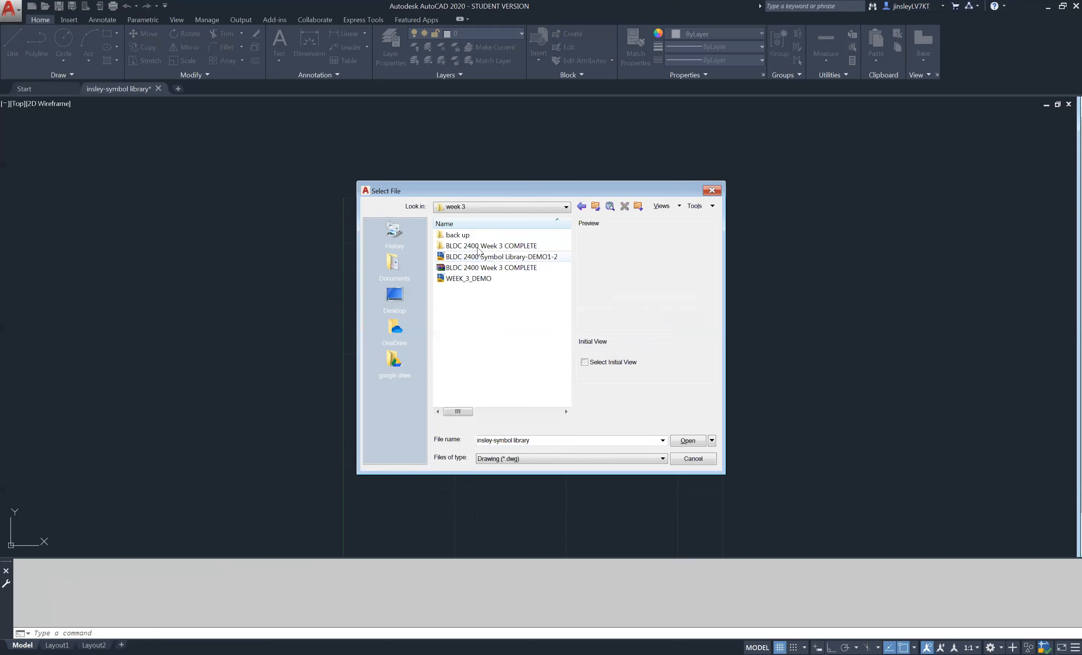
pyautogui.doubleClick(479, 235)
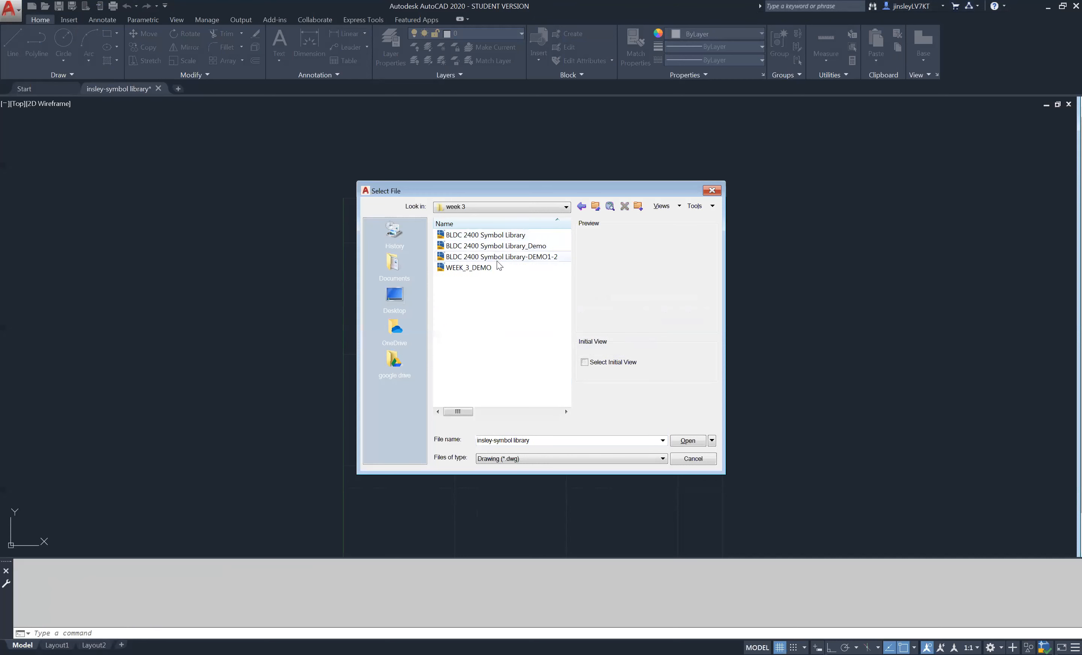
pyautogui.click(518, 248)
pyautogui.click(712, 441)
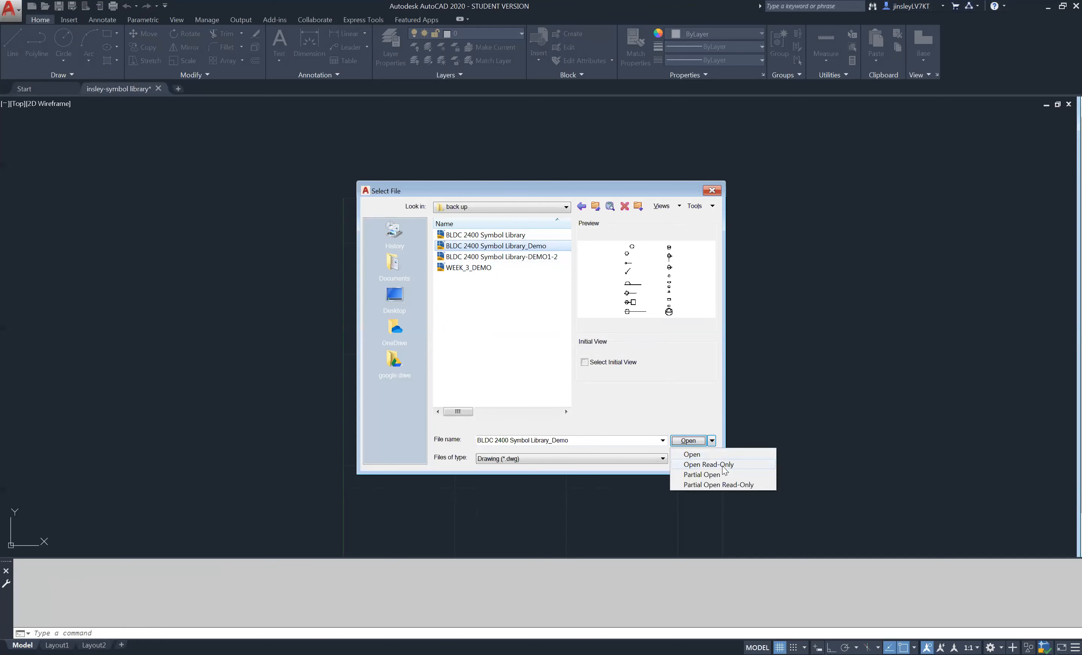
pyautogui.click(722, 466)
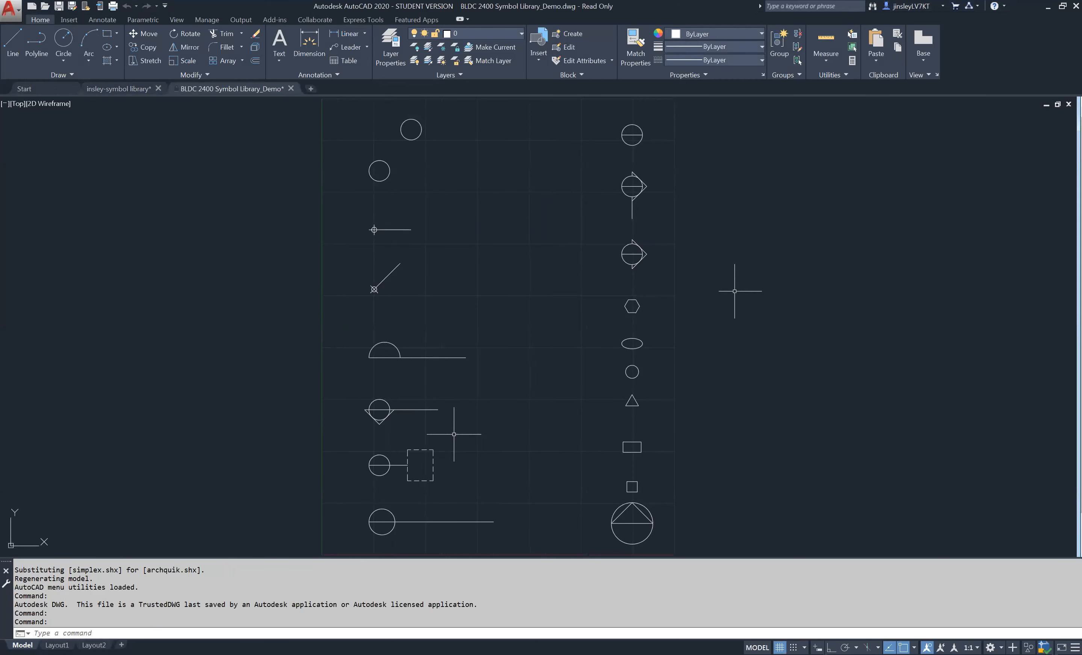
# - Change the linetype of the dashed rectangle beside the circle marker to Continuous
pyautogui.click(433, 455)
pyautogui.click(741, 63)
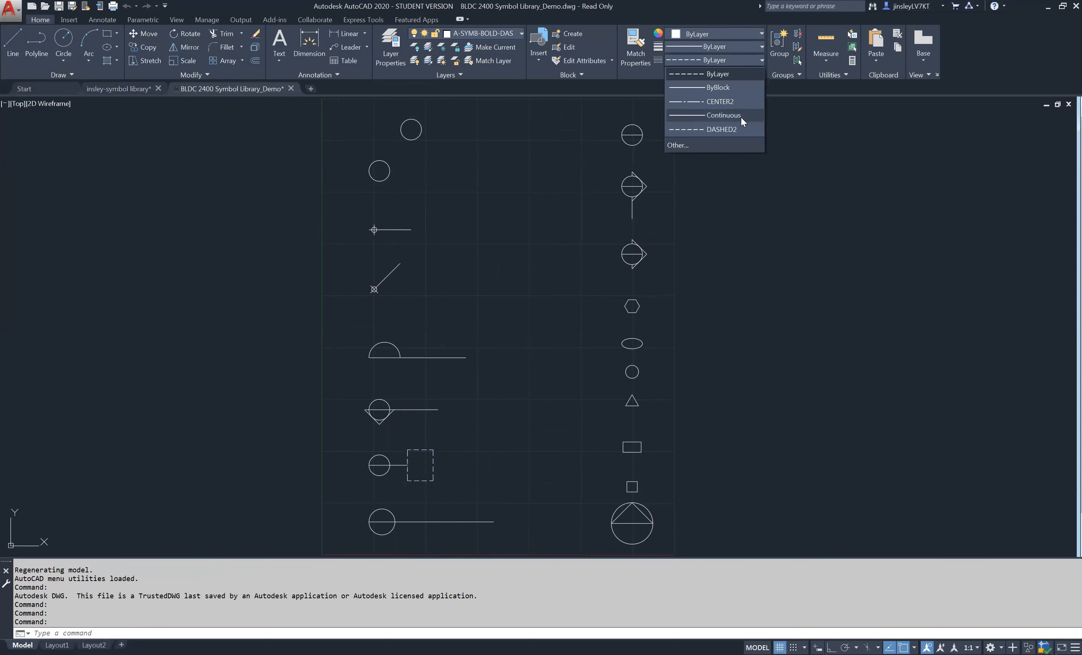
pyautogui.click(741, 118)
pyautogui.press('Escape')
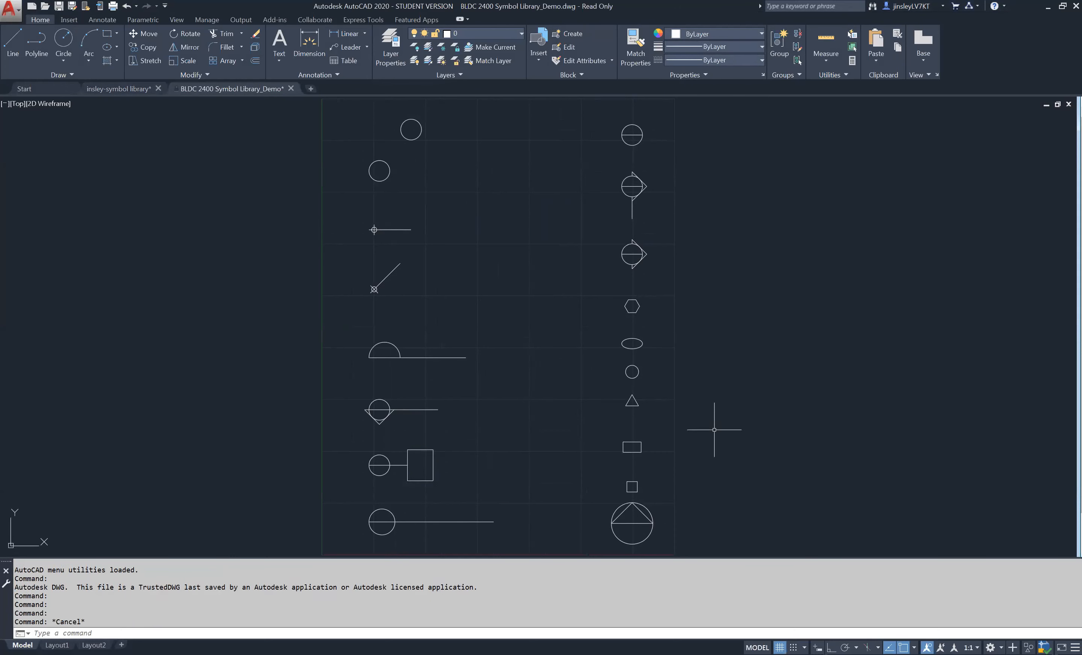
pyautogui.moveTo(714, 429); pyautogui.dragTo(722, 429, button='middle')
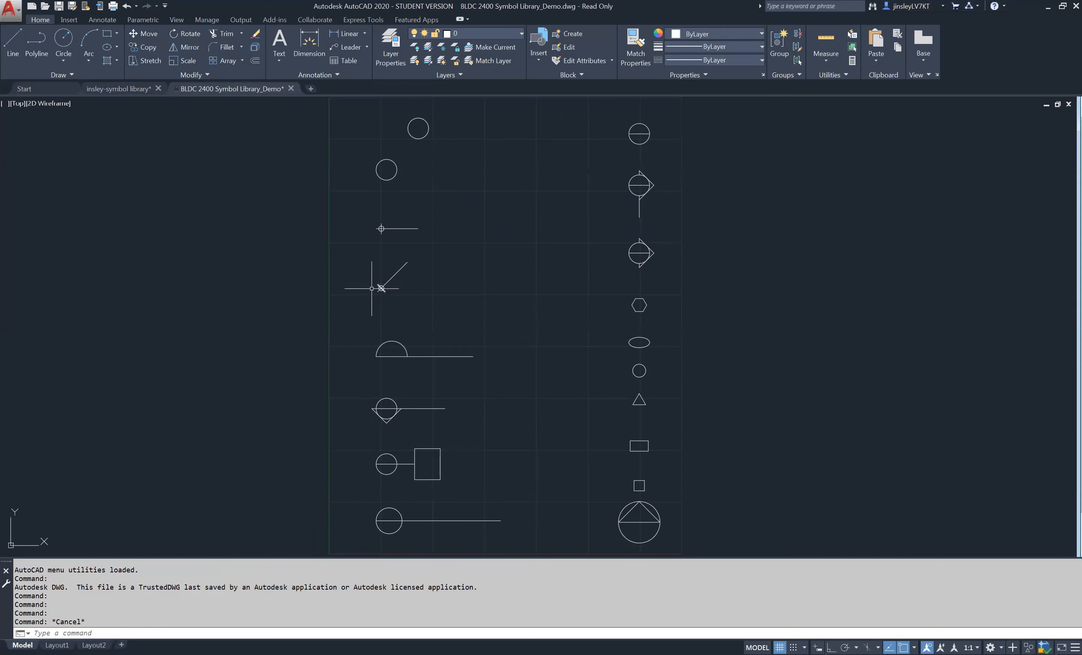
pyautogui.scroll(4, 372, 288)
pyautogui.scroll(-4, 381, 288)
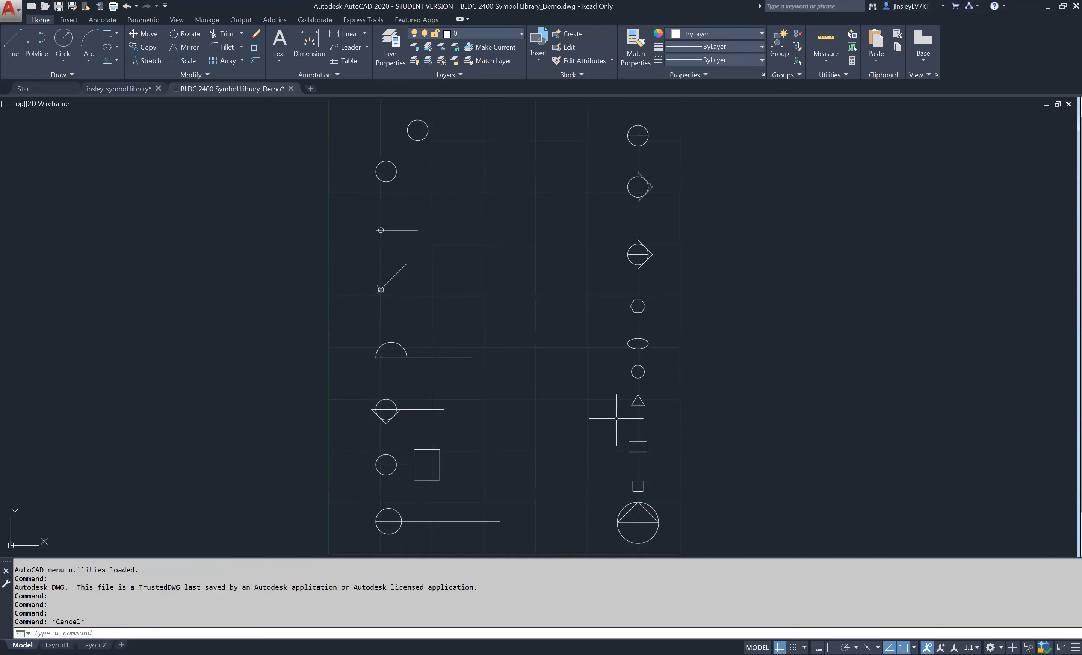